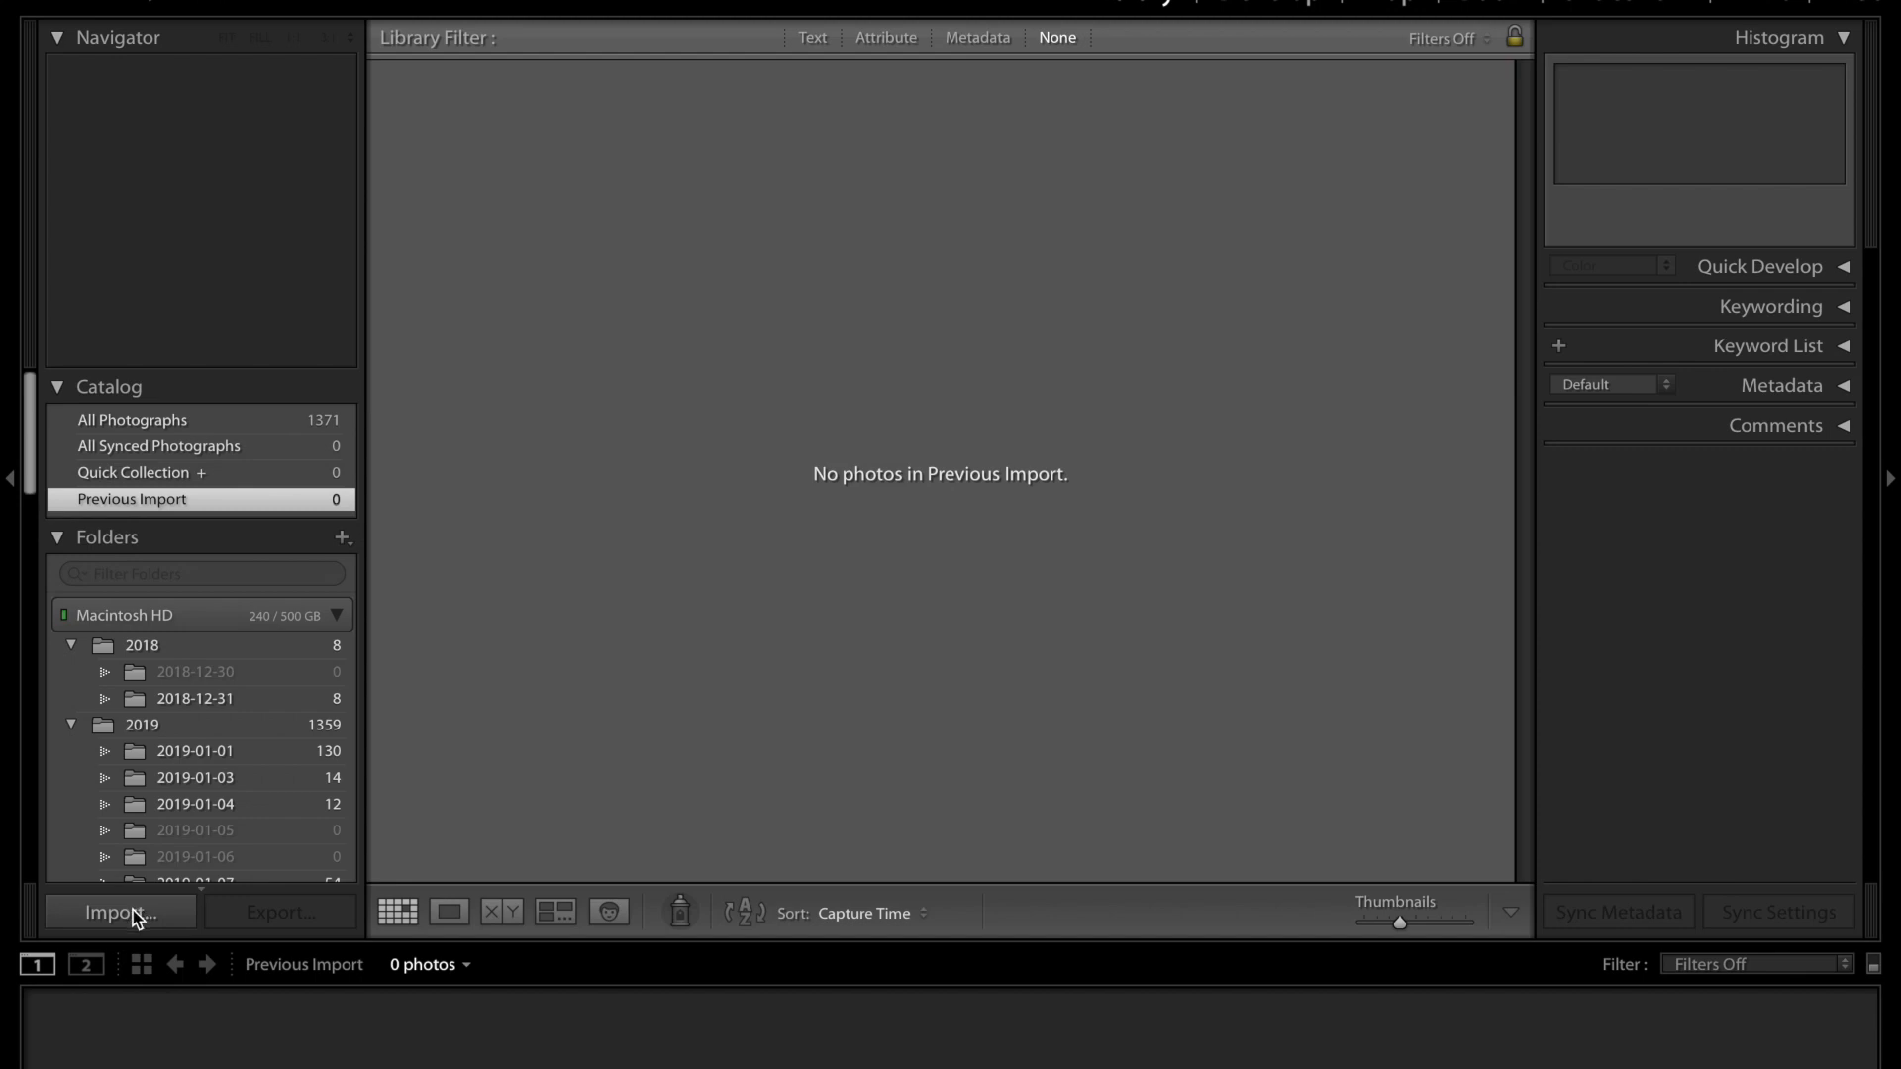
{"action": "left_click", "coordinate": [134, 913]}
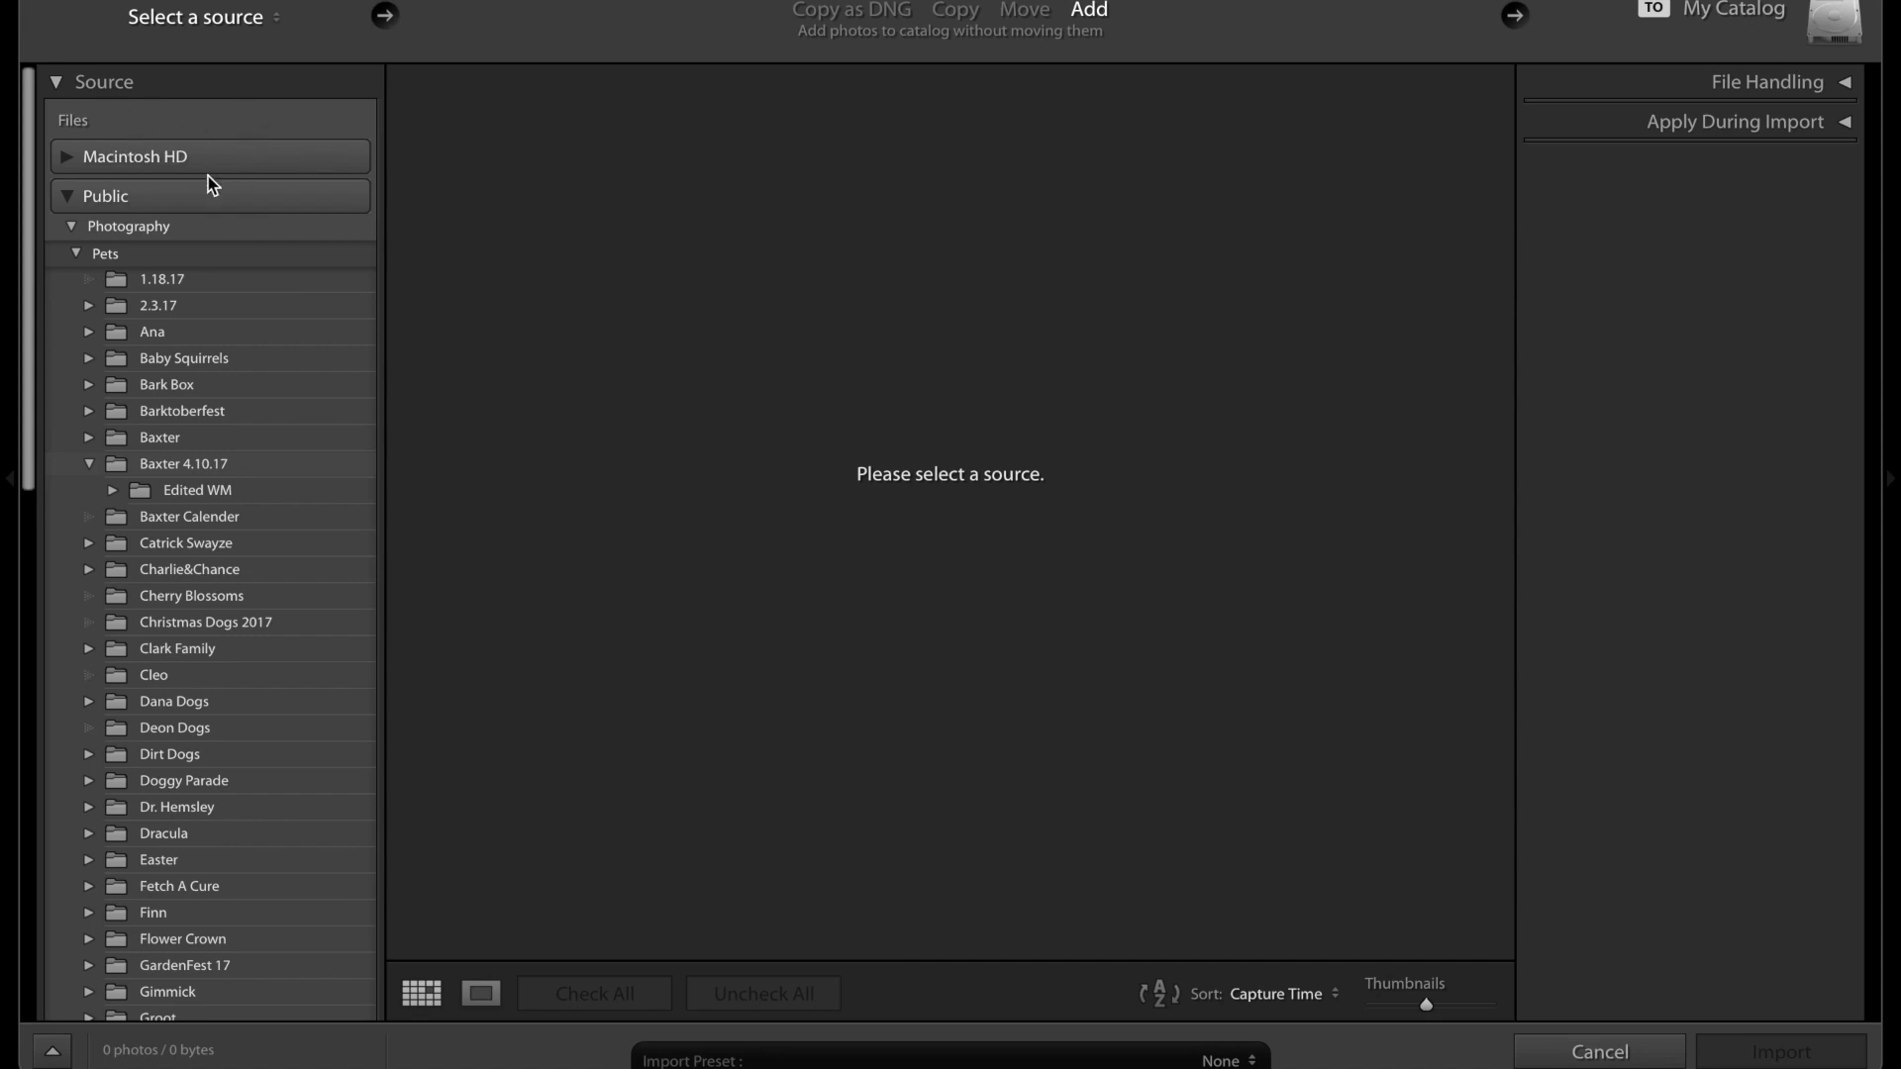
{"action": "left_click", "coordinate": [184, 357]}
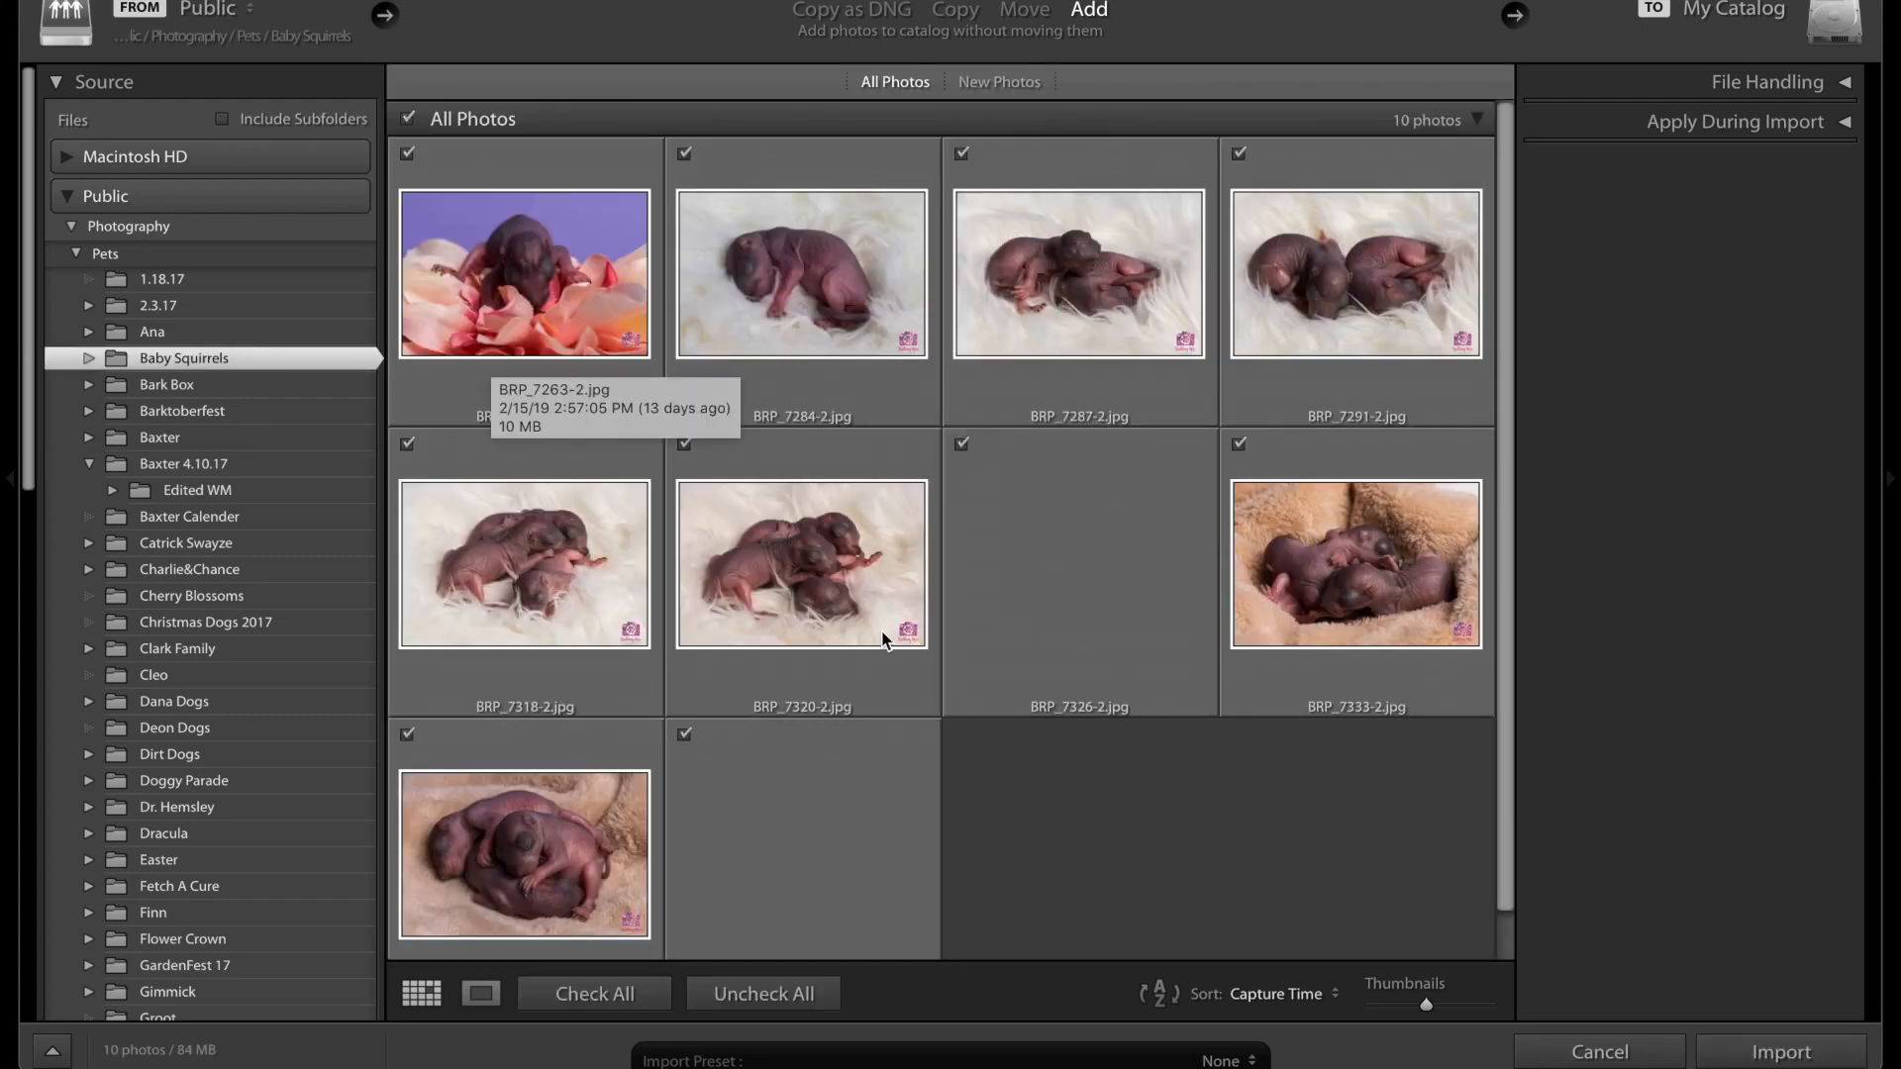
{"action": "left_click", "coordinate": [708, 994]}
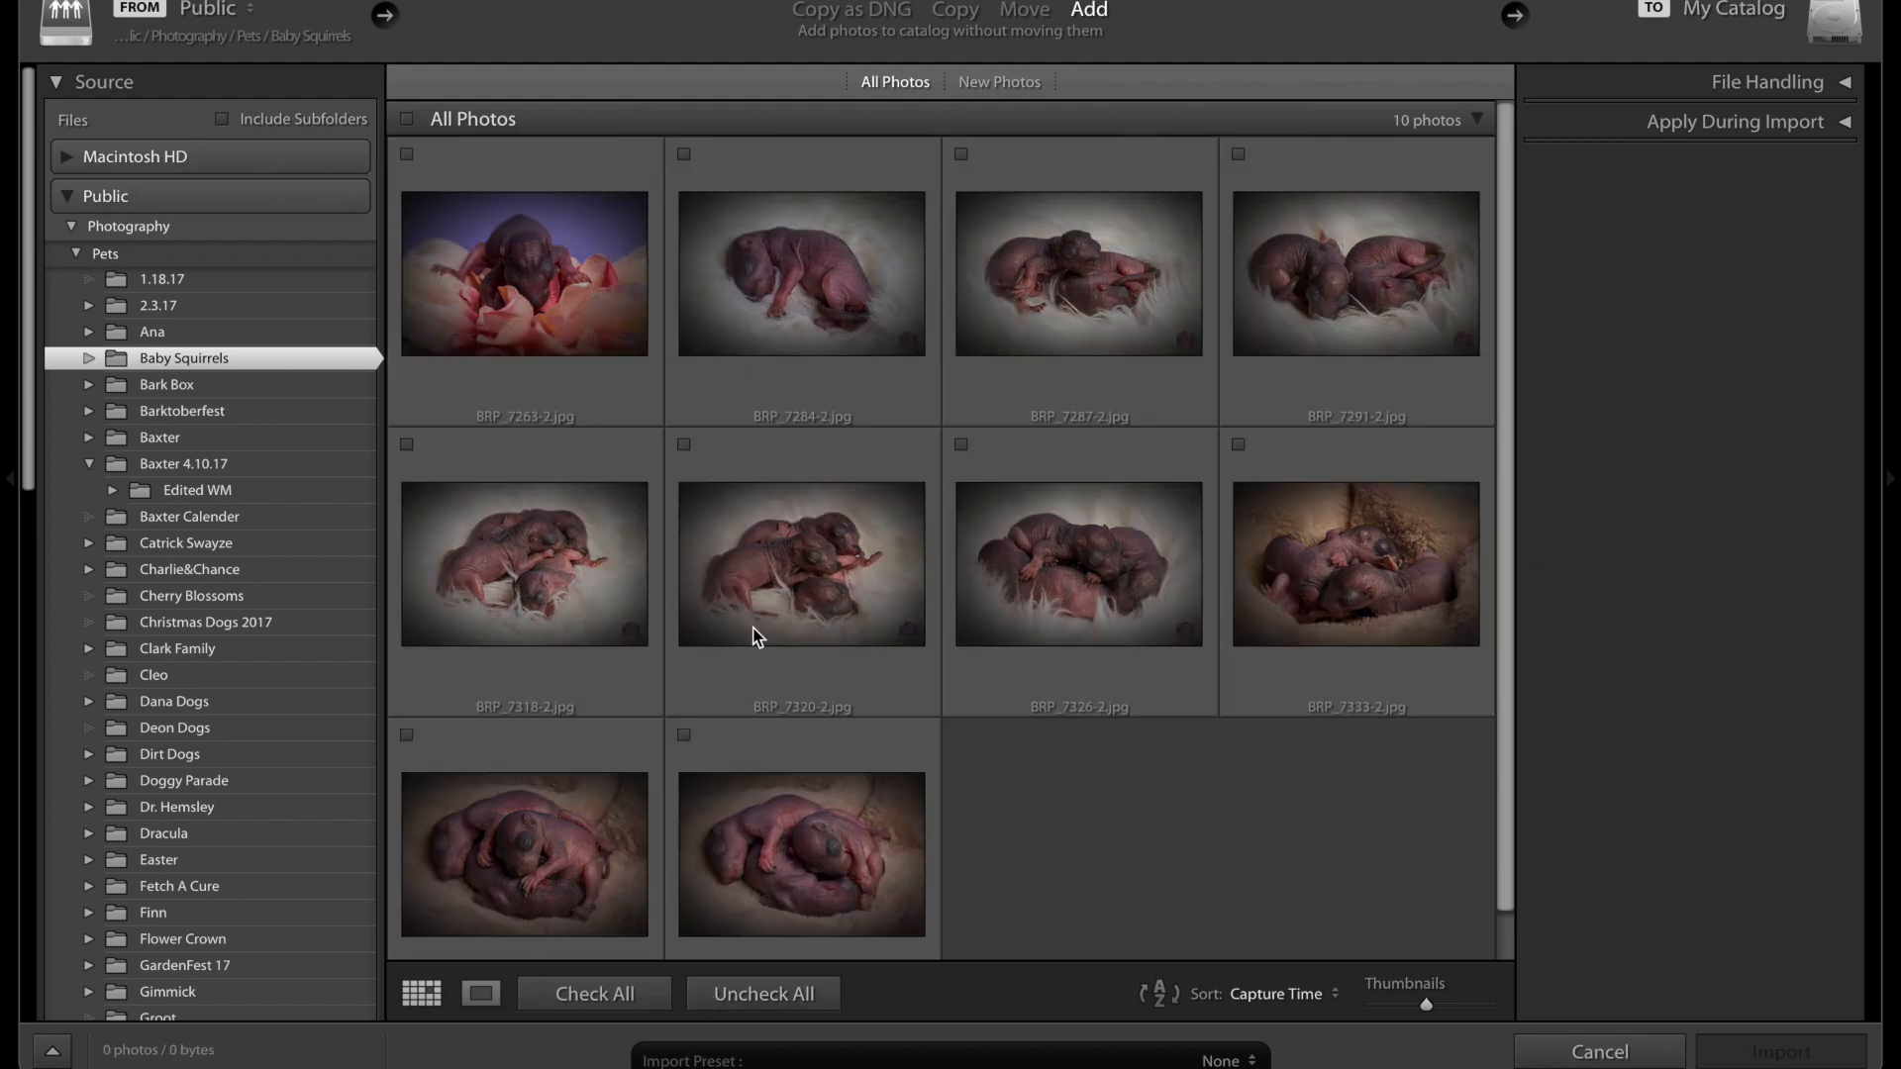
{"action": "left_click", "coordinate": [598, 998]}
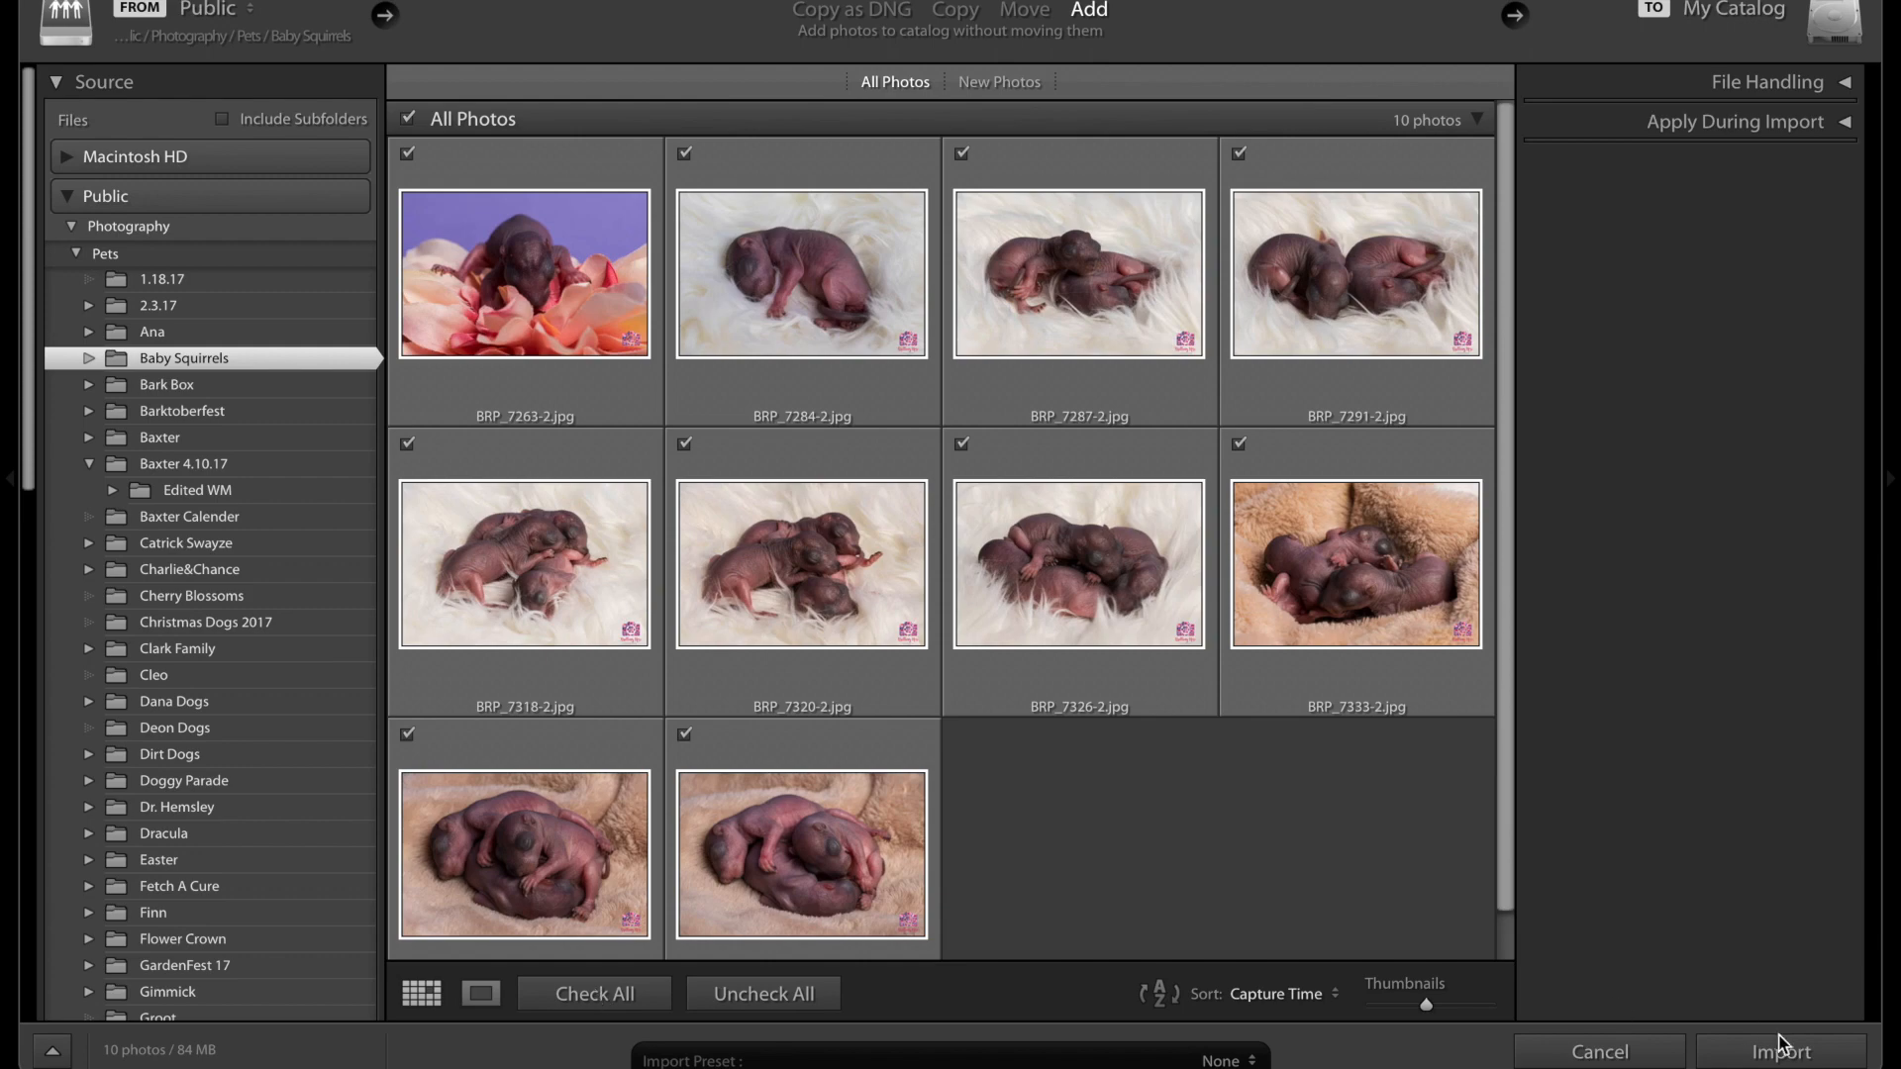
{"action": "left_click", "coordinate": [1597, 1052]}
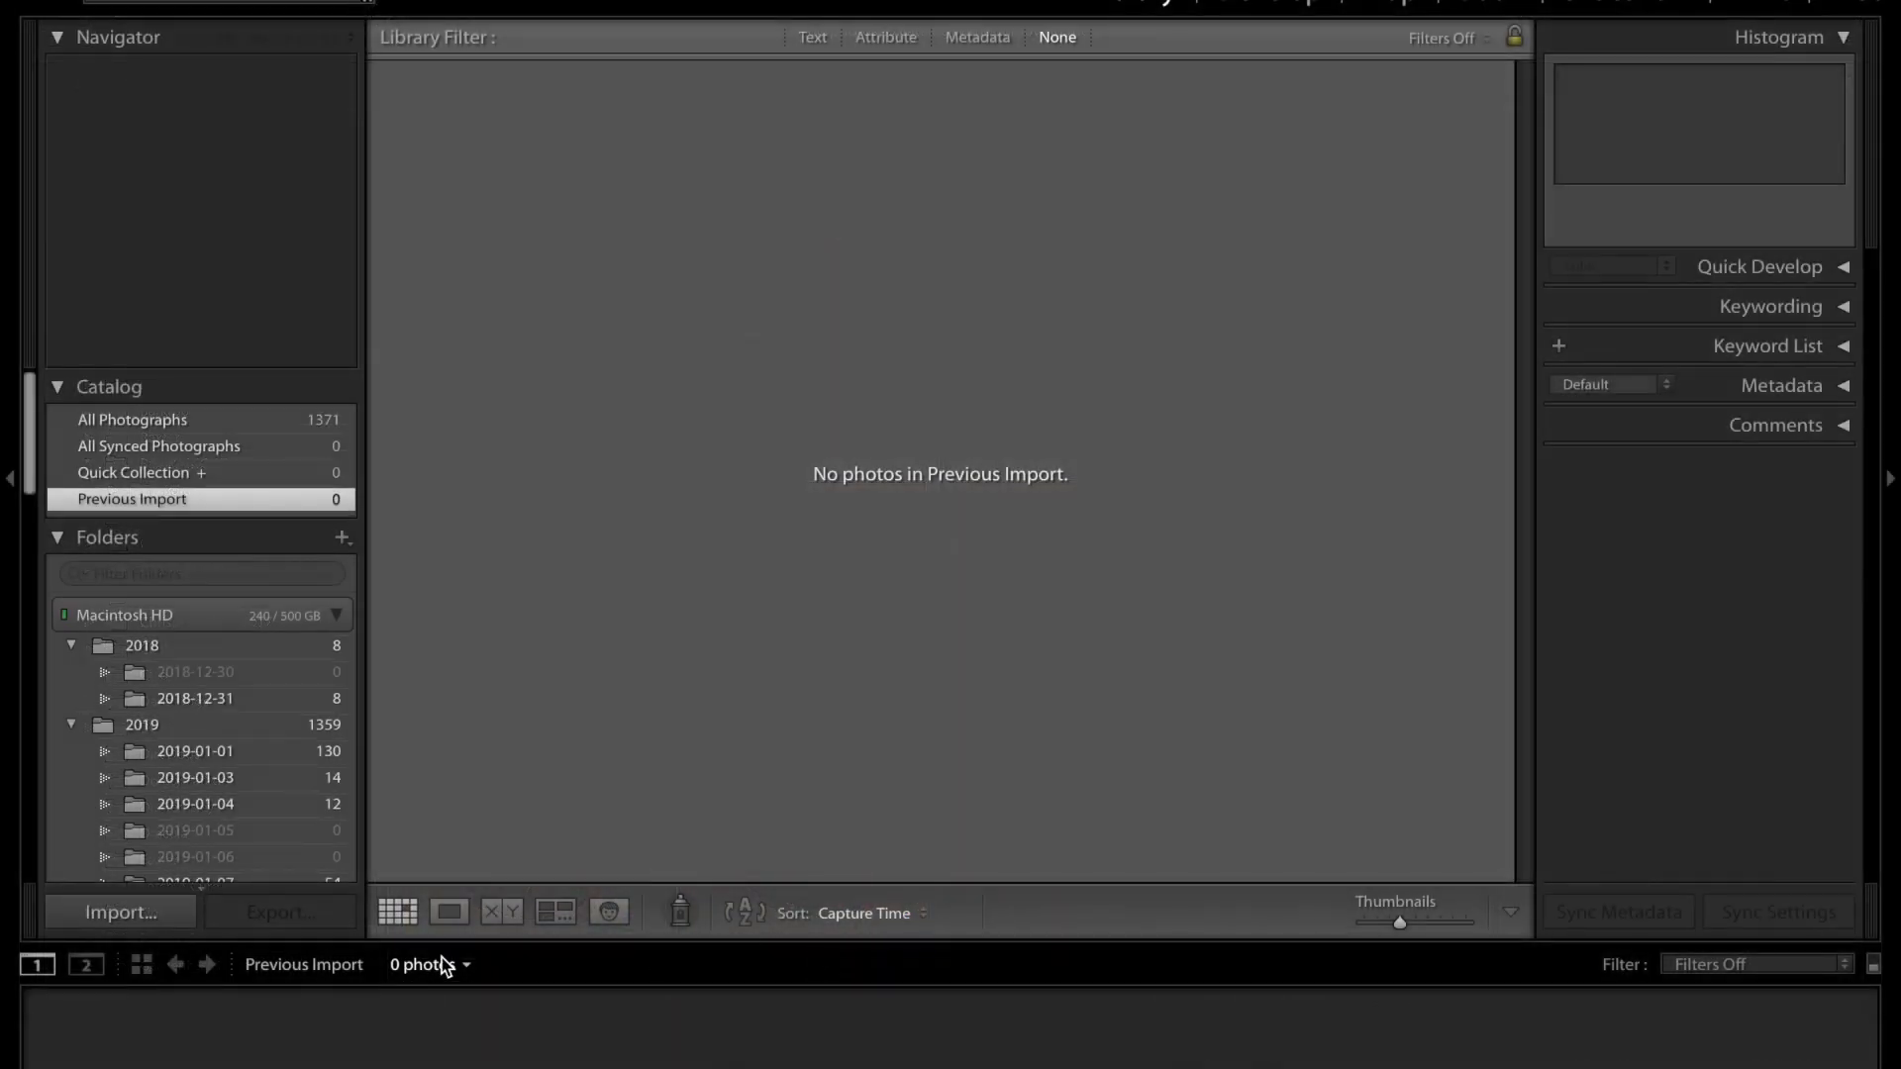
- Show all photographs in the catalog and open the otter photo BRP_9159.NEF in the Develop module
{"action": "left_click", "coordinate": [448, 967]}
{"action": "left_click", "coordinate": [478, 888]}
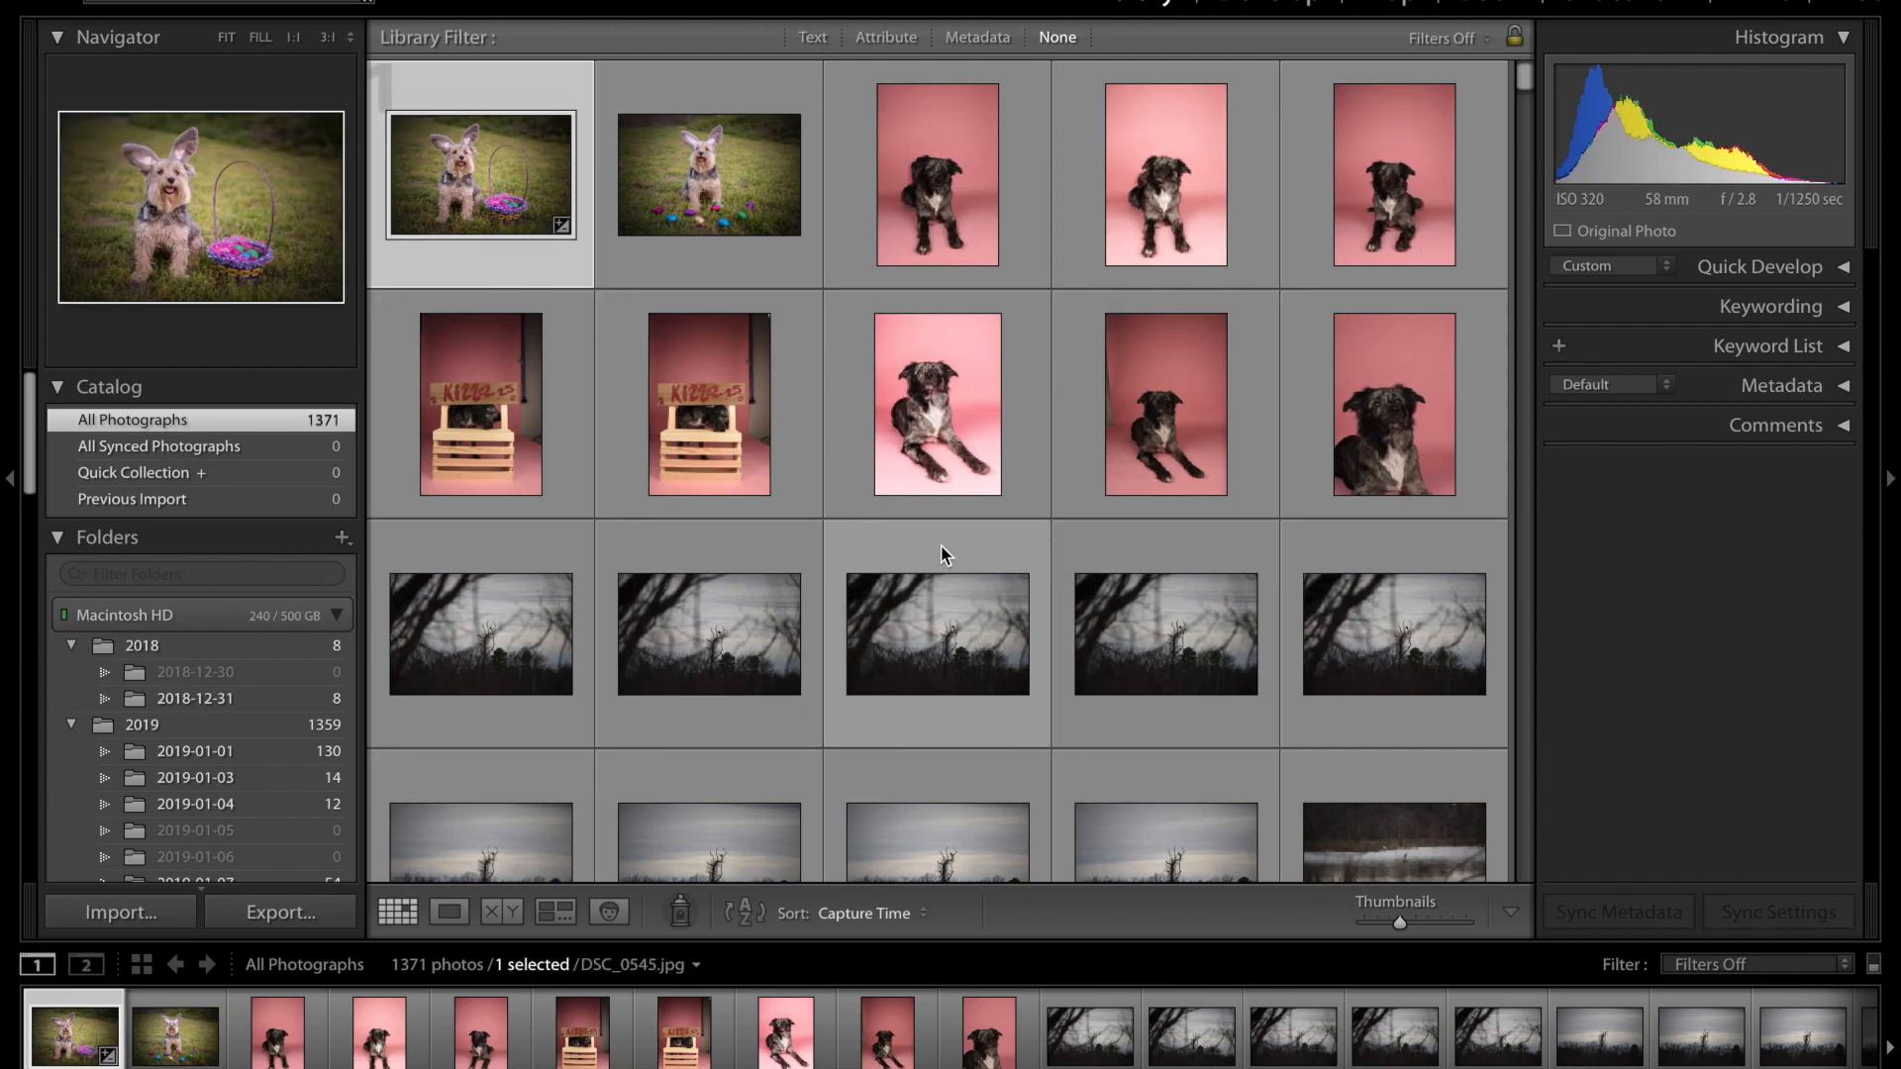
{"action": "scroll", "coordinate": [942, 553], "scroll_direction": "down", "scroll_amount": 2}
{"action": "scroll", "coordinate": [943, 552], "scroll_direction": "down", "scroll_amount": 1}
{"action": "scroll", "coordinate": [943, 554], "scroll_direction": "up", "scroll_amount": 2}
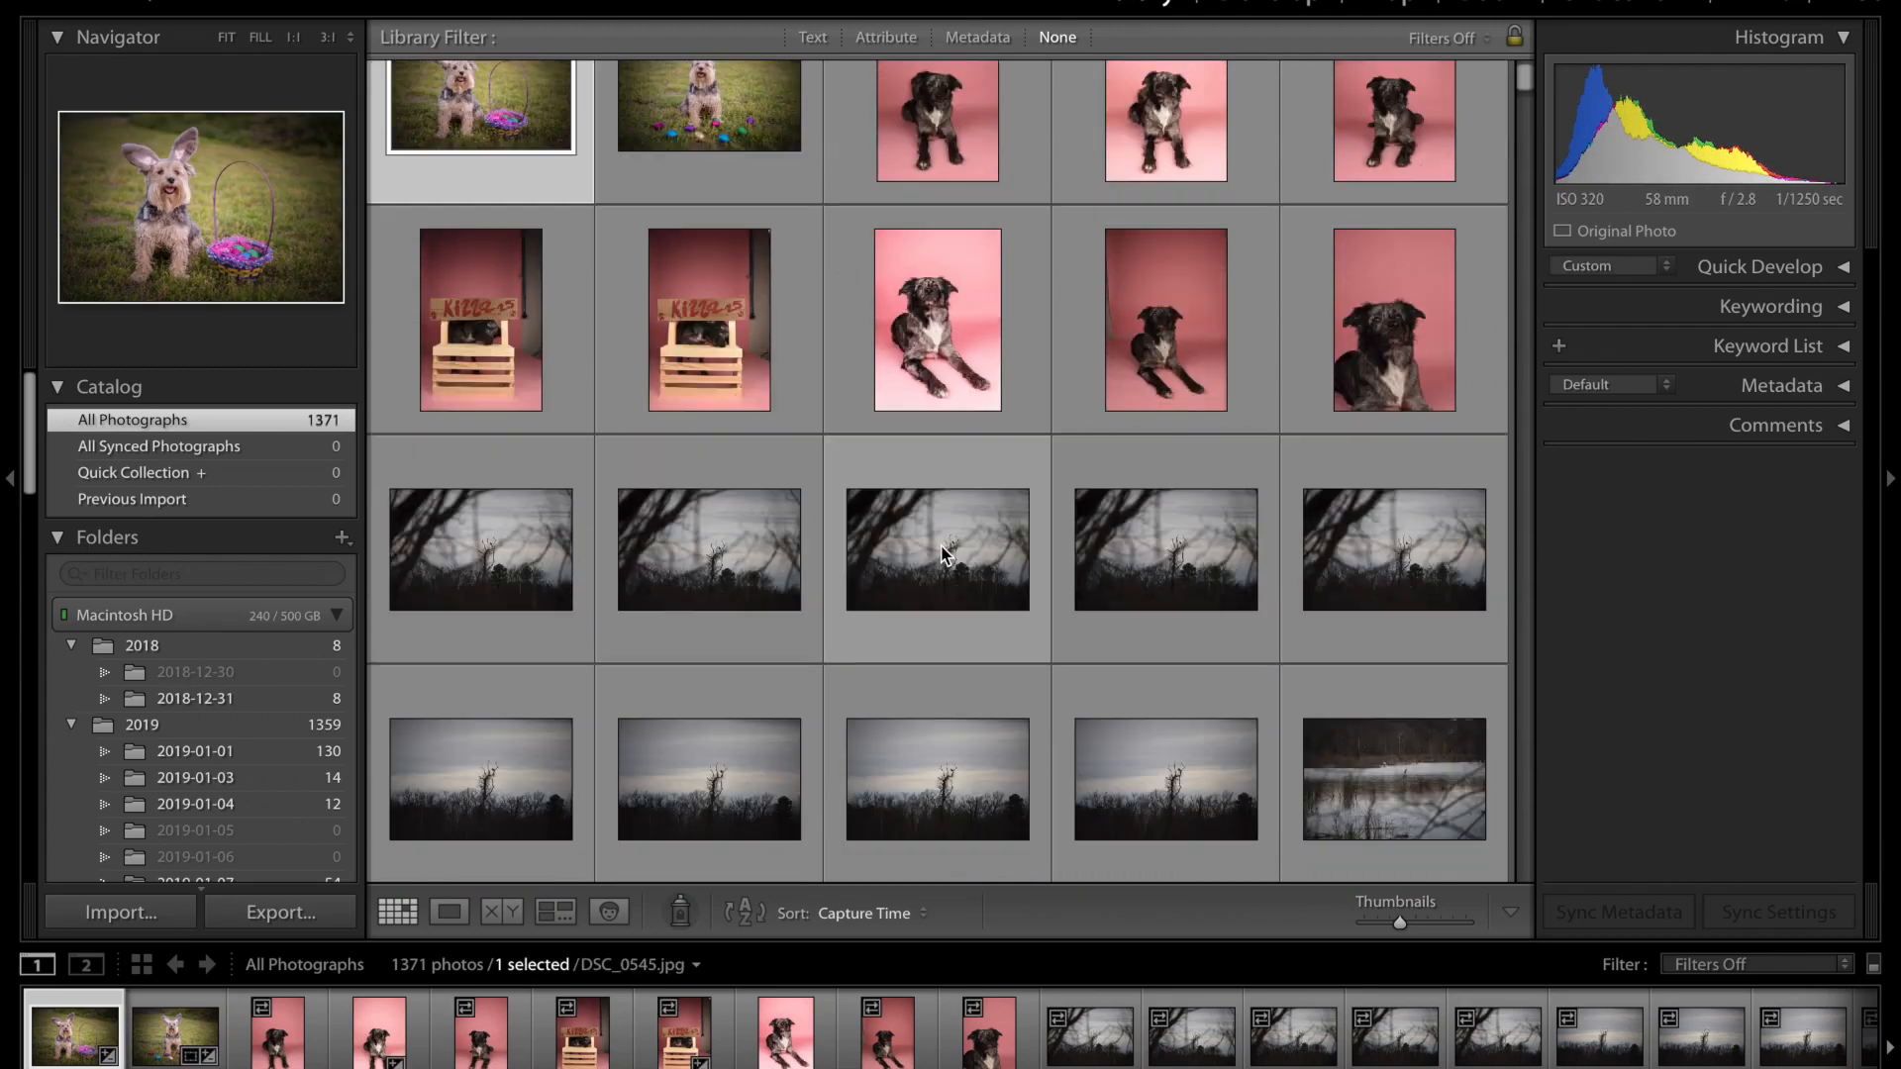
{"action": "scroll", "coordinate": [943, 555], "scroll_direction": "down", "scroll_amount": 10}
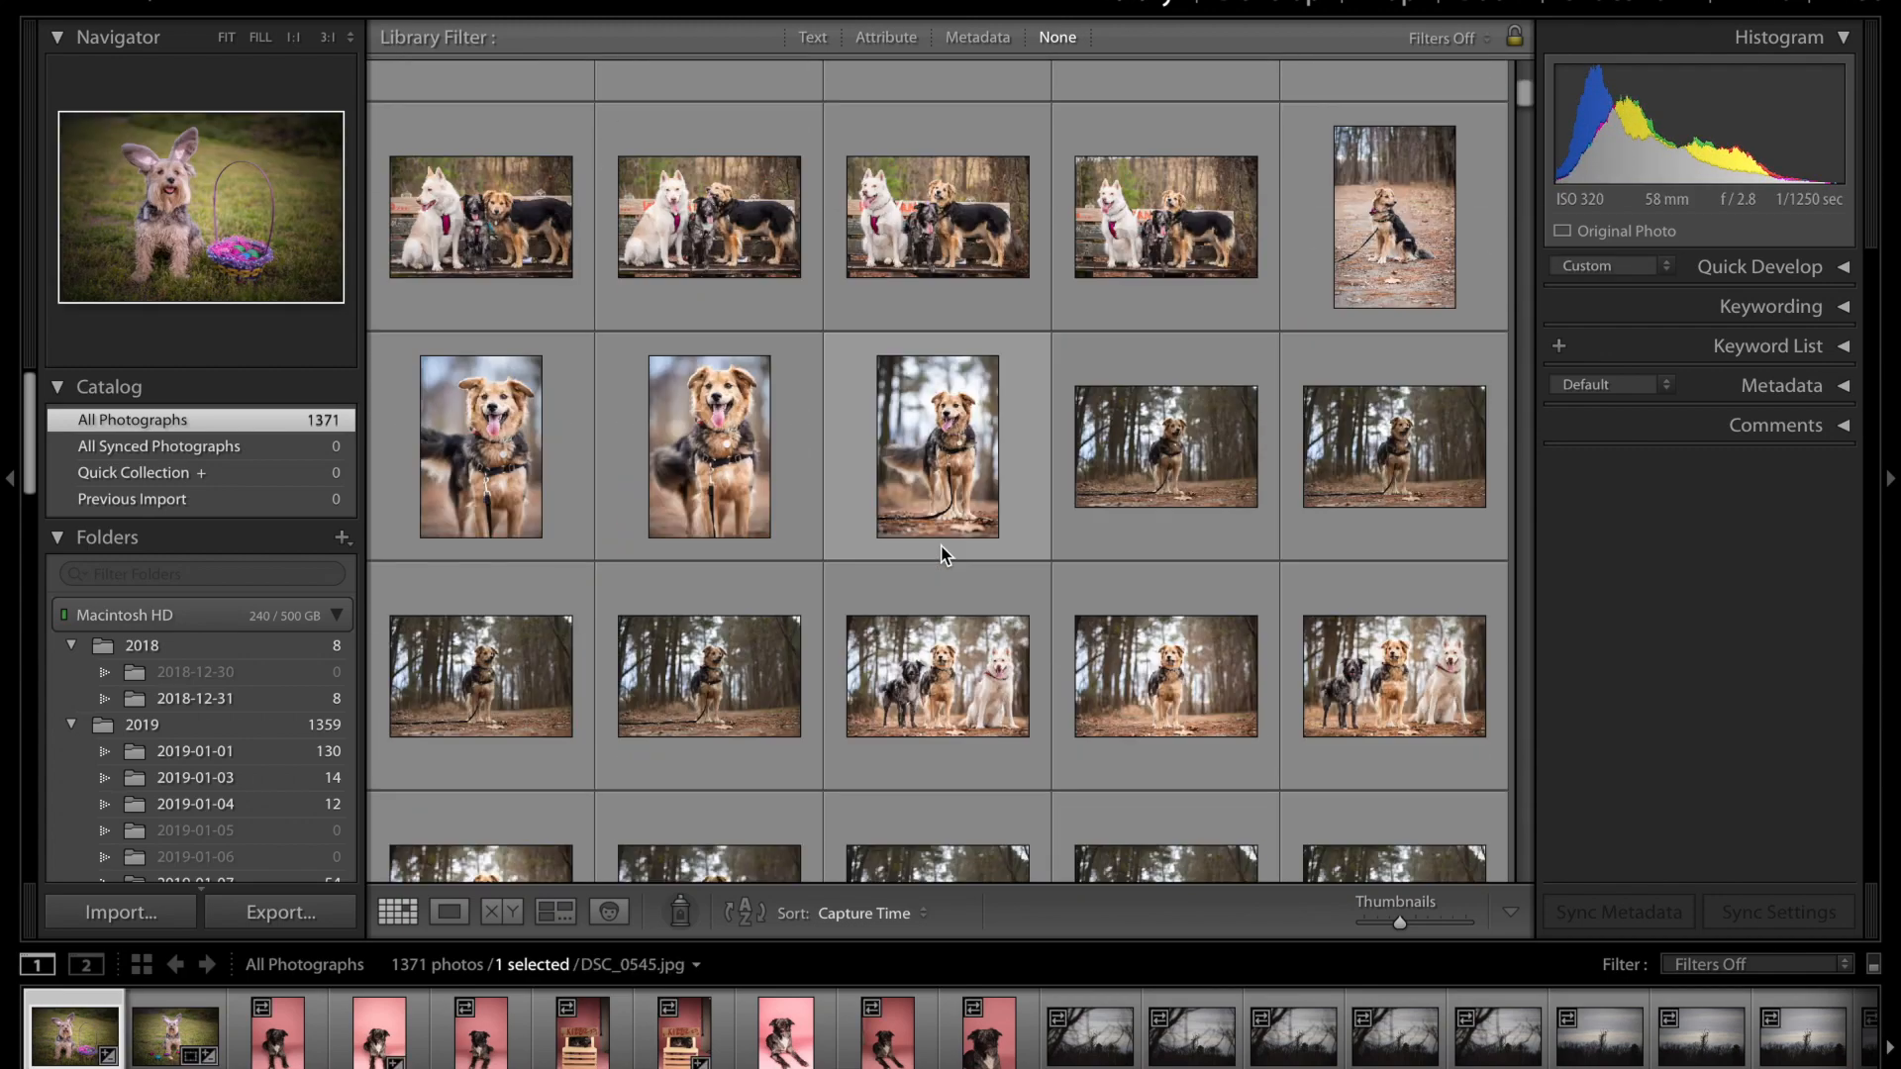
{"action": "scroll", "coordinate": [943, 554], "scroll_direction": "down", "scroll_amount": 15}
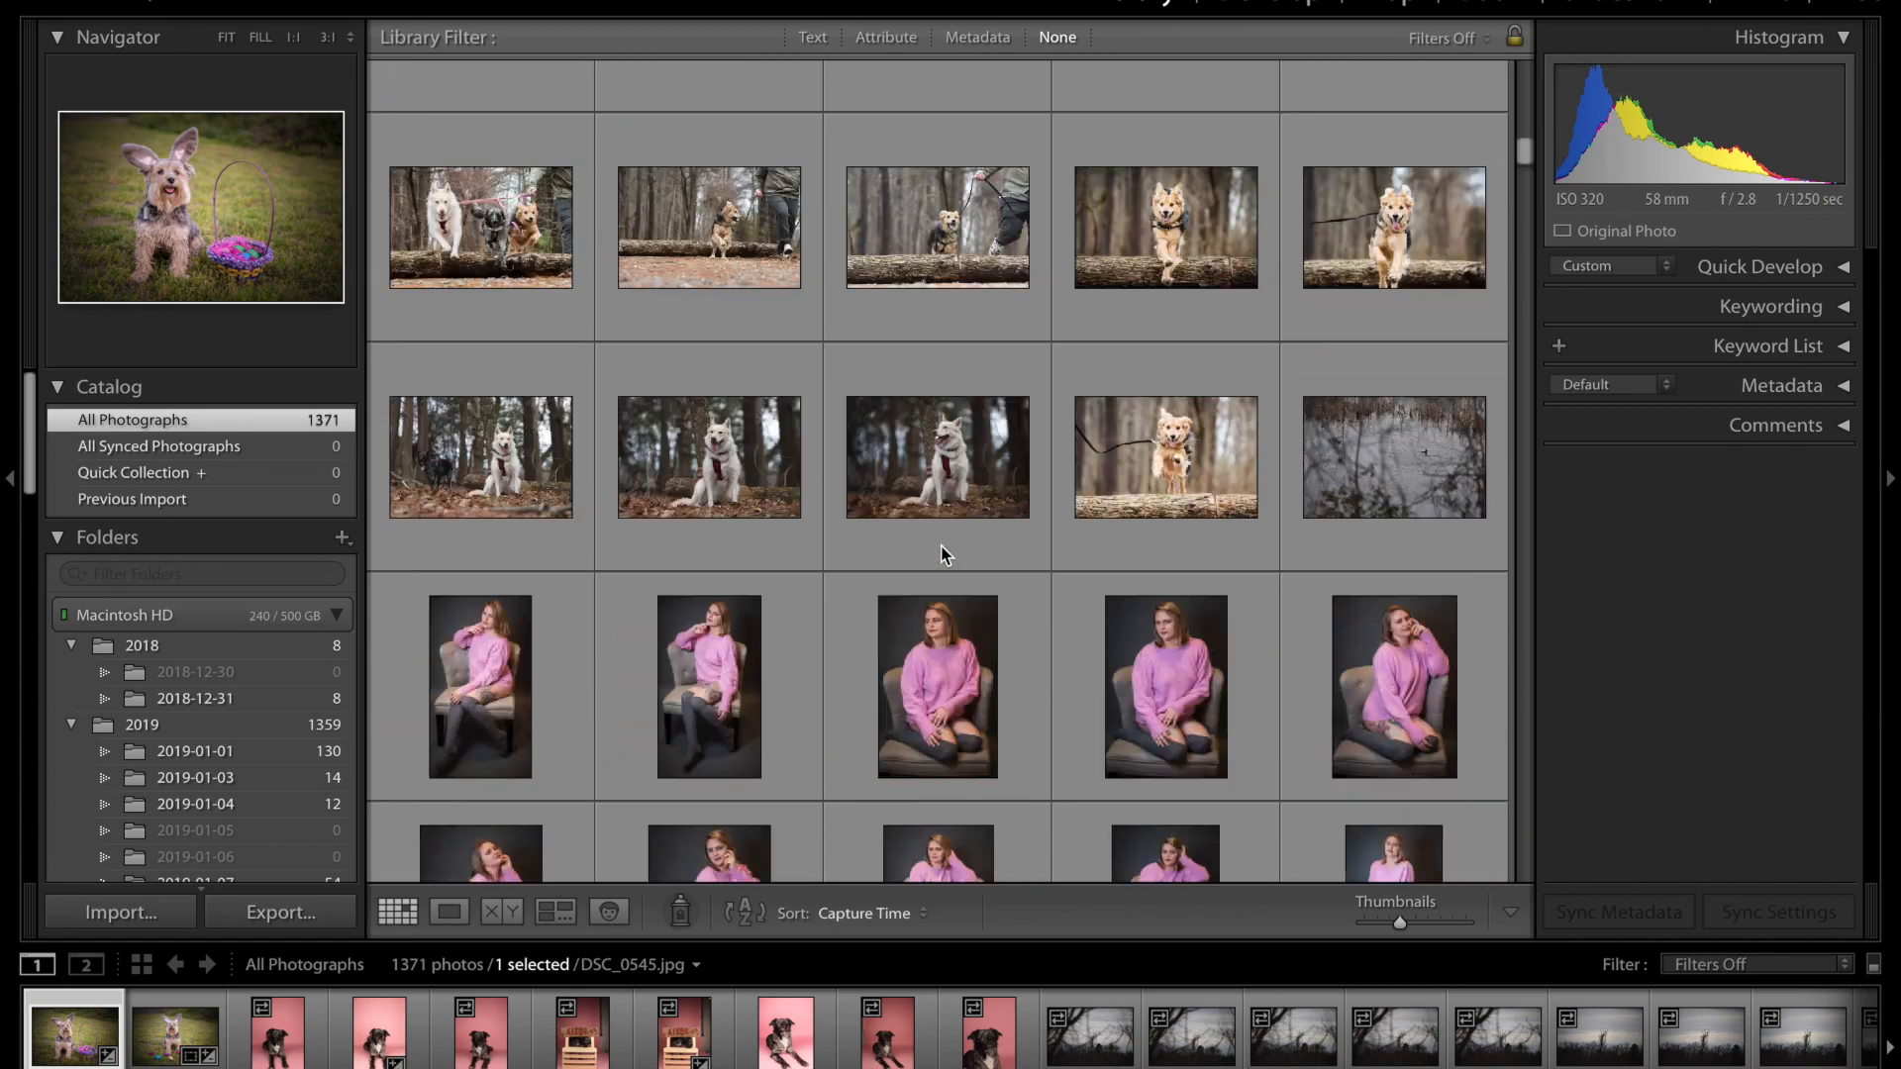
{"action": "scroll", "coordinate": [942, 555], "scroll_direction": "down", "scroll_amount": 15}
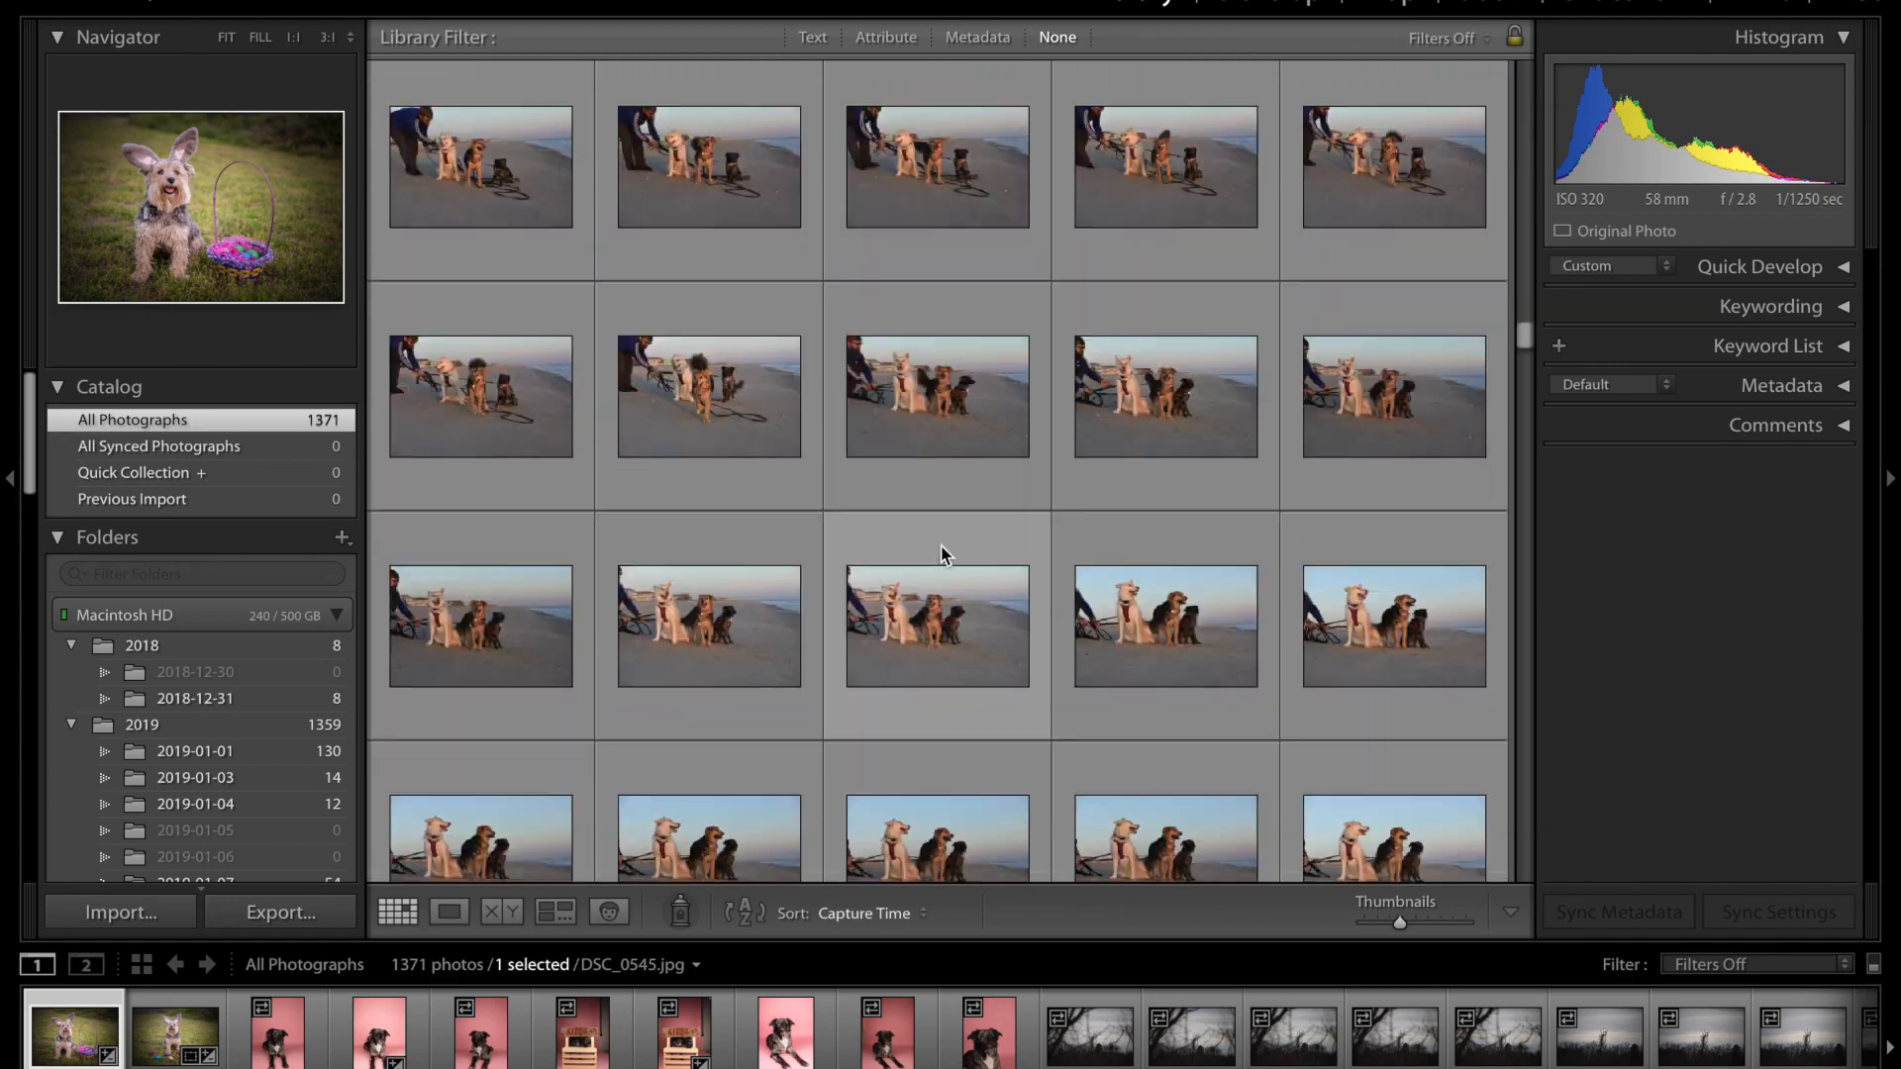
{"action": "scroll", "coordinate": [940, 552], "scroll_direction": "down", "scroll_amount": 15}
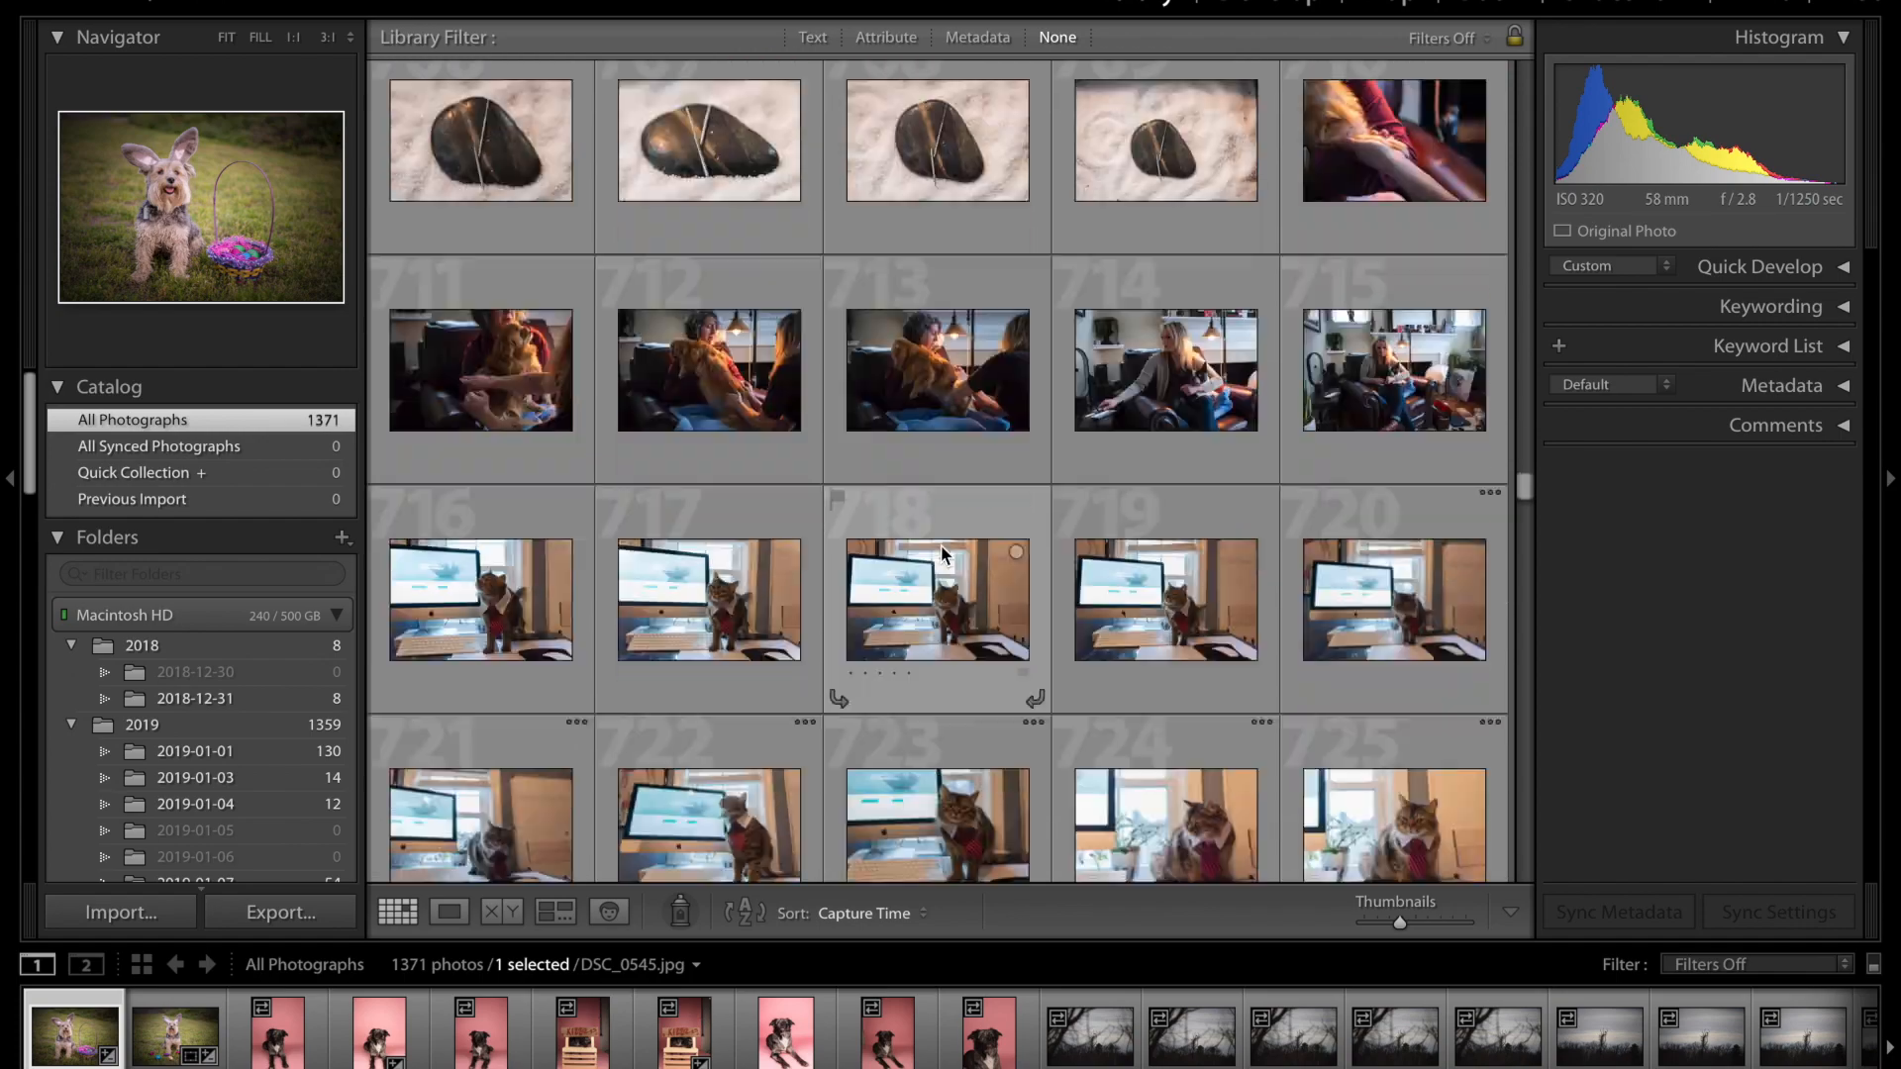
{"action": "scroll", "coordinate": [941, 553], "scroll_direction": "down", "scroll_amount": 15}
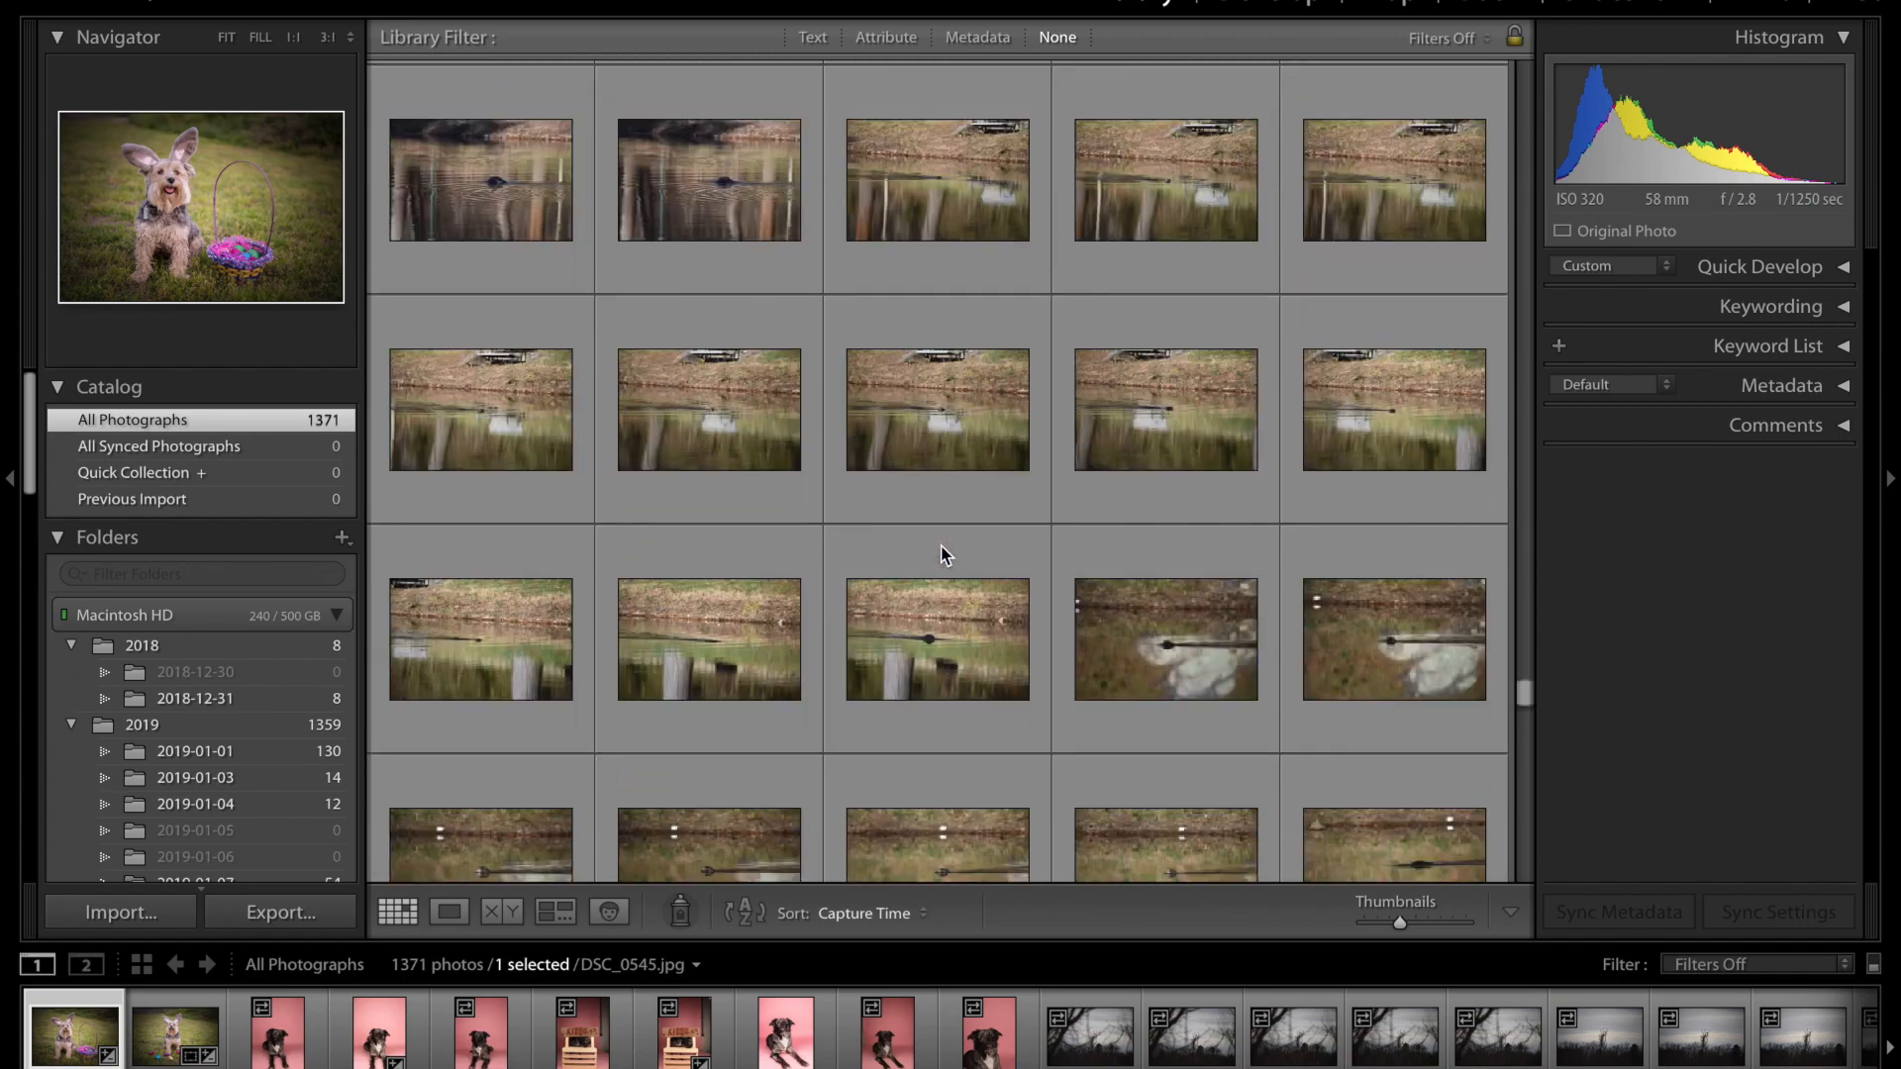
{"action": "scroll", "coordinate": [942, 554], "scroll_direction": "down", "scroll_amount": 3}
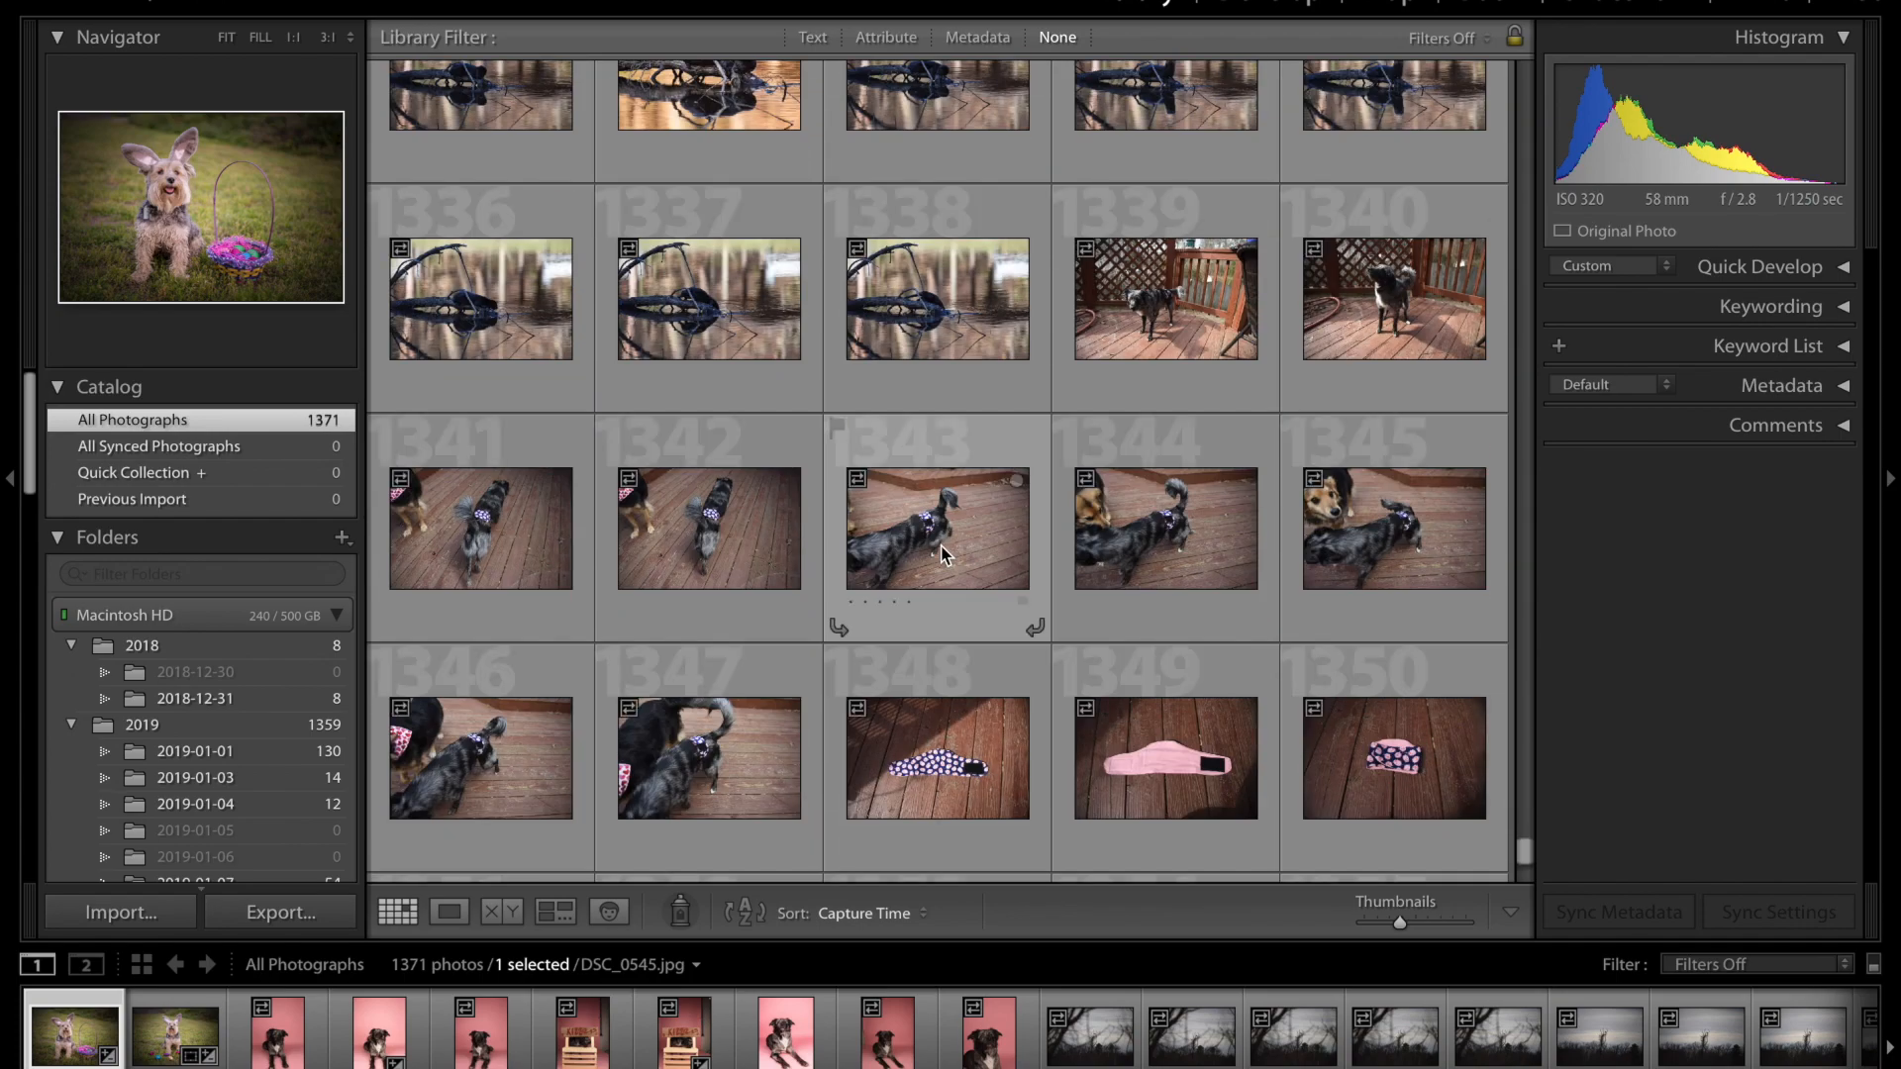
{"action": "scroll", "coordinate": [942, 554], "scroll_direction": "up", "scroll_amount": 2}
{"action": "left_click", "coordinate": [988, 282]}
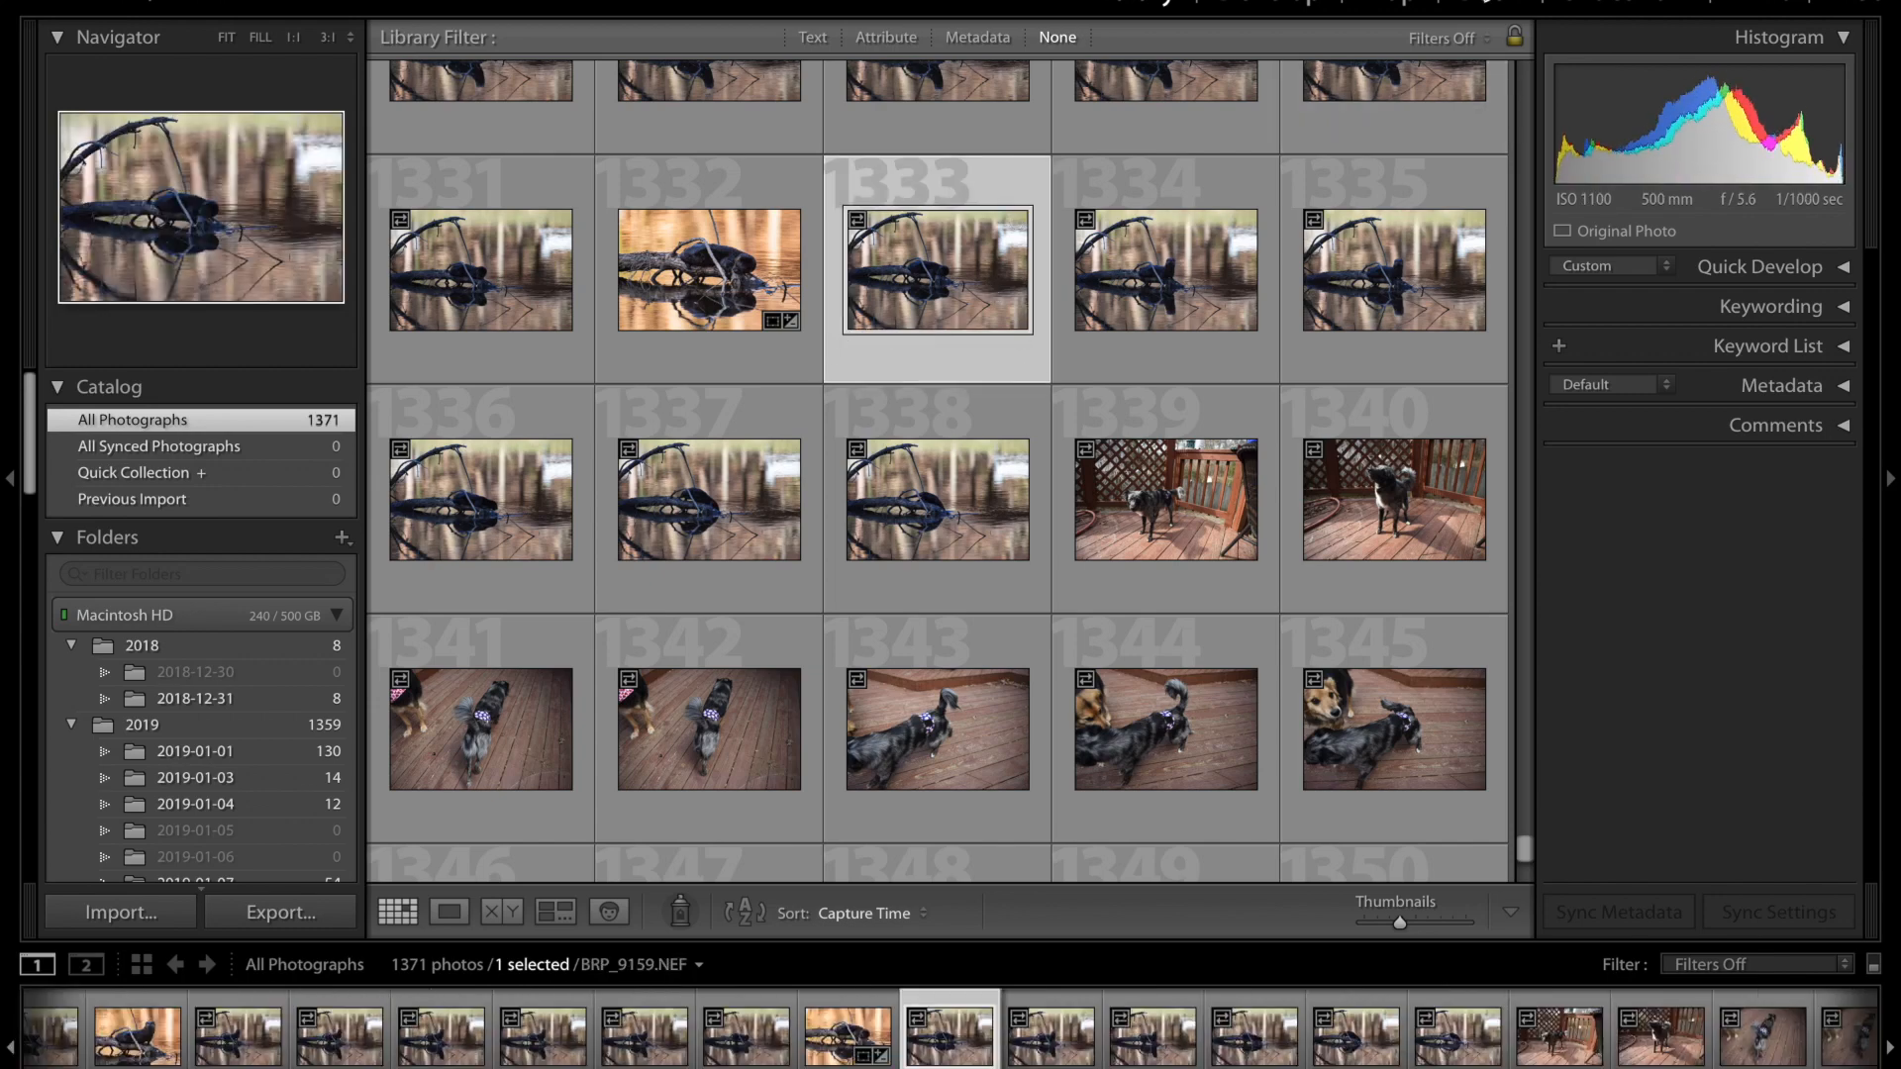
{"action": "left_click", "coordinate": [1245, 2]}
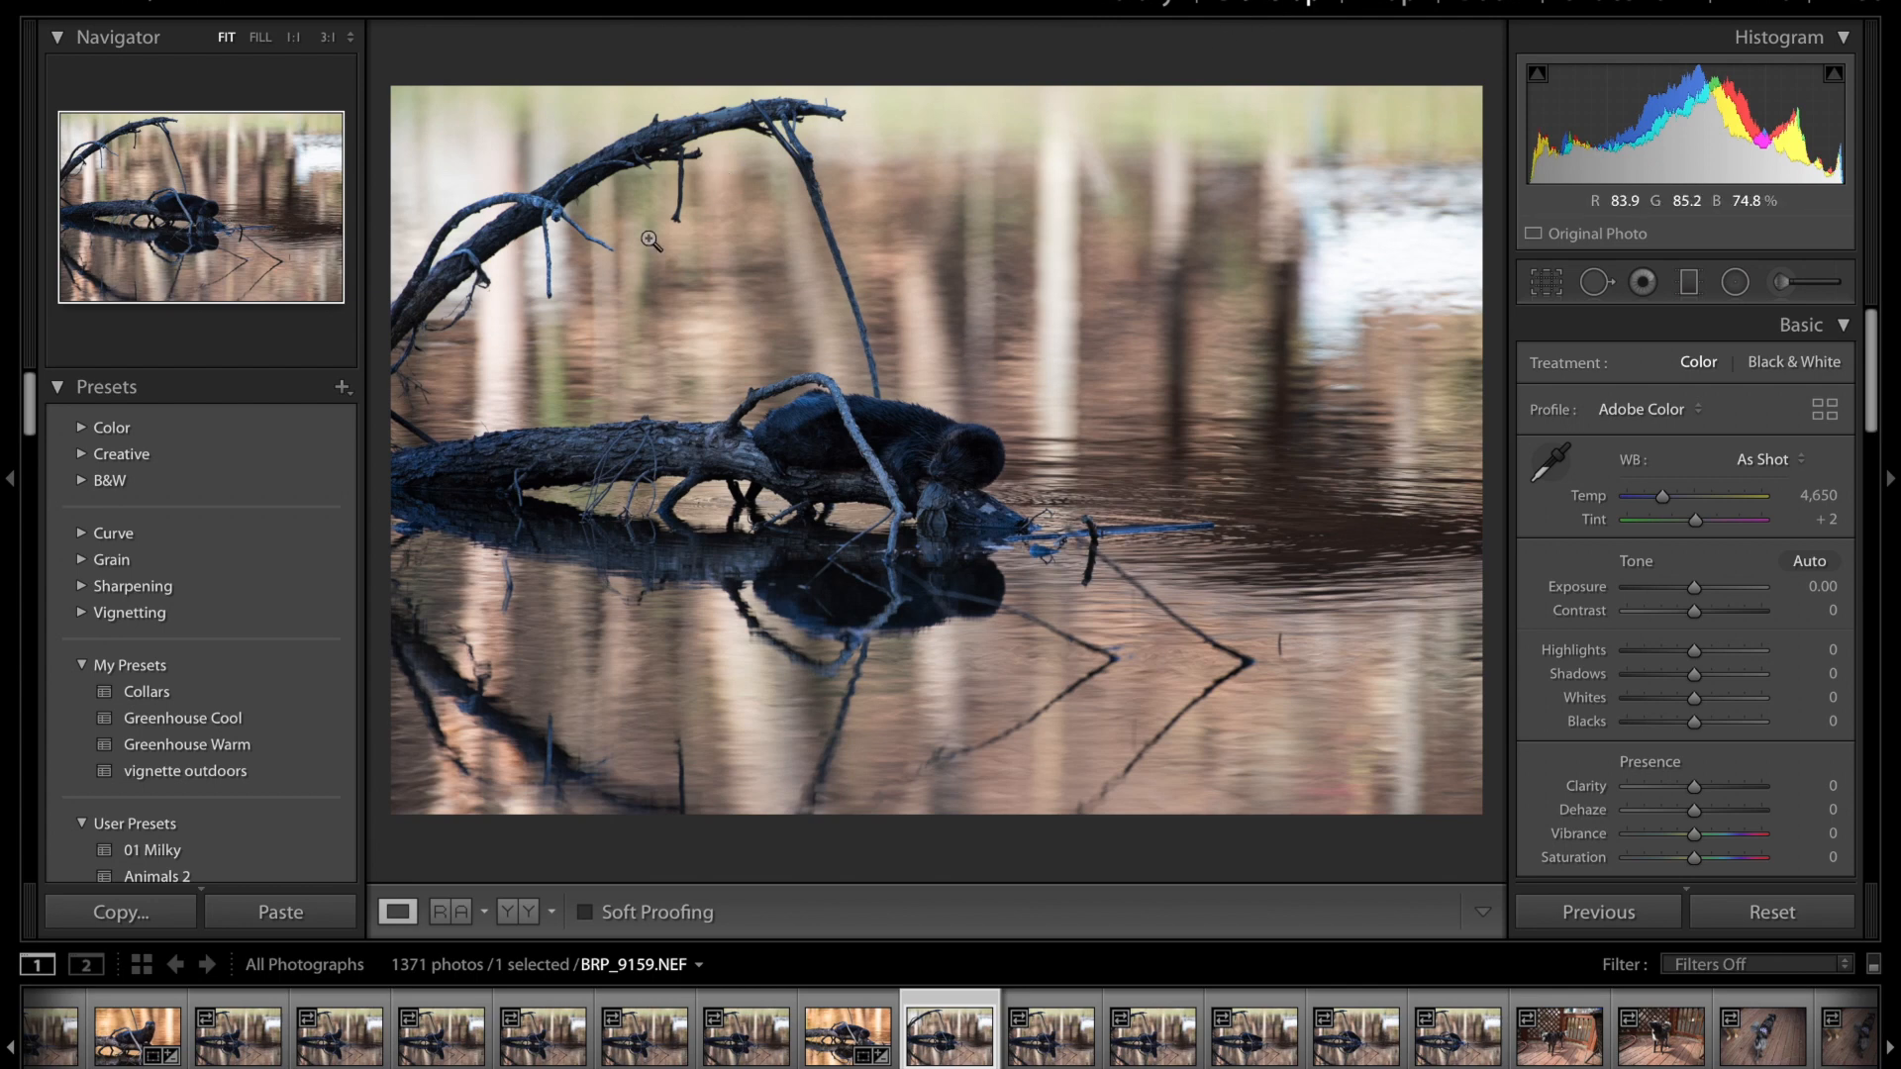
- Try black, white and dark gray backgrounds around the photo, returning to Darker Gray
{"action": "right_click", "coordinate": [924, 67]}
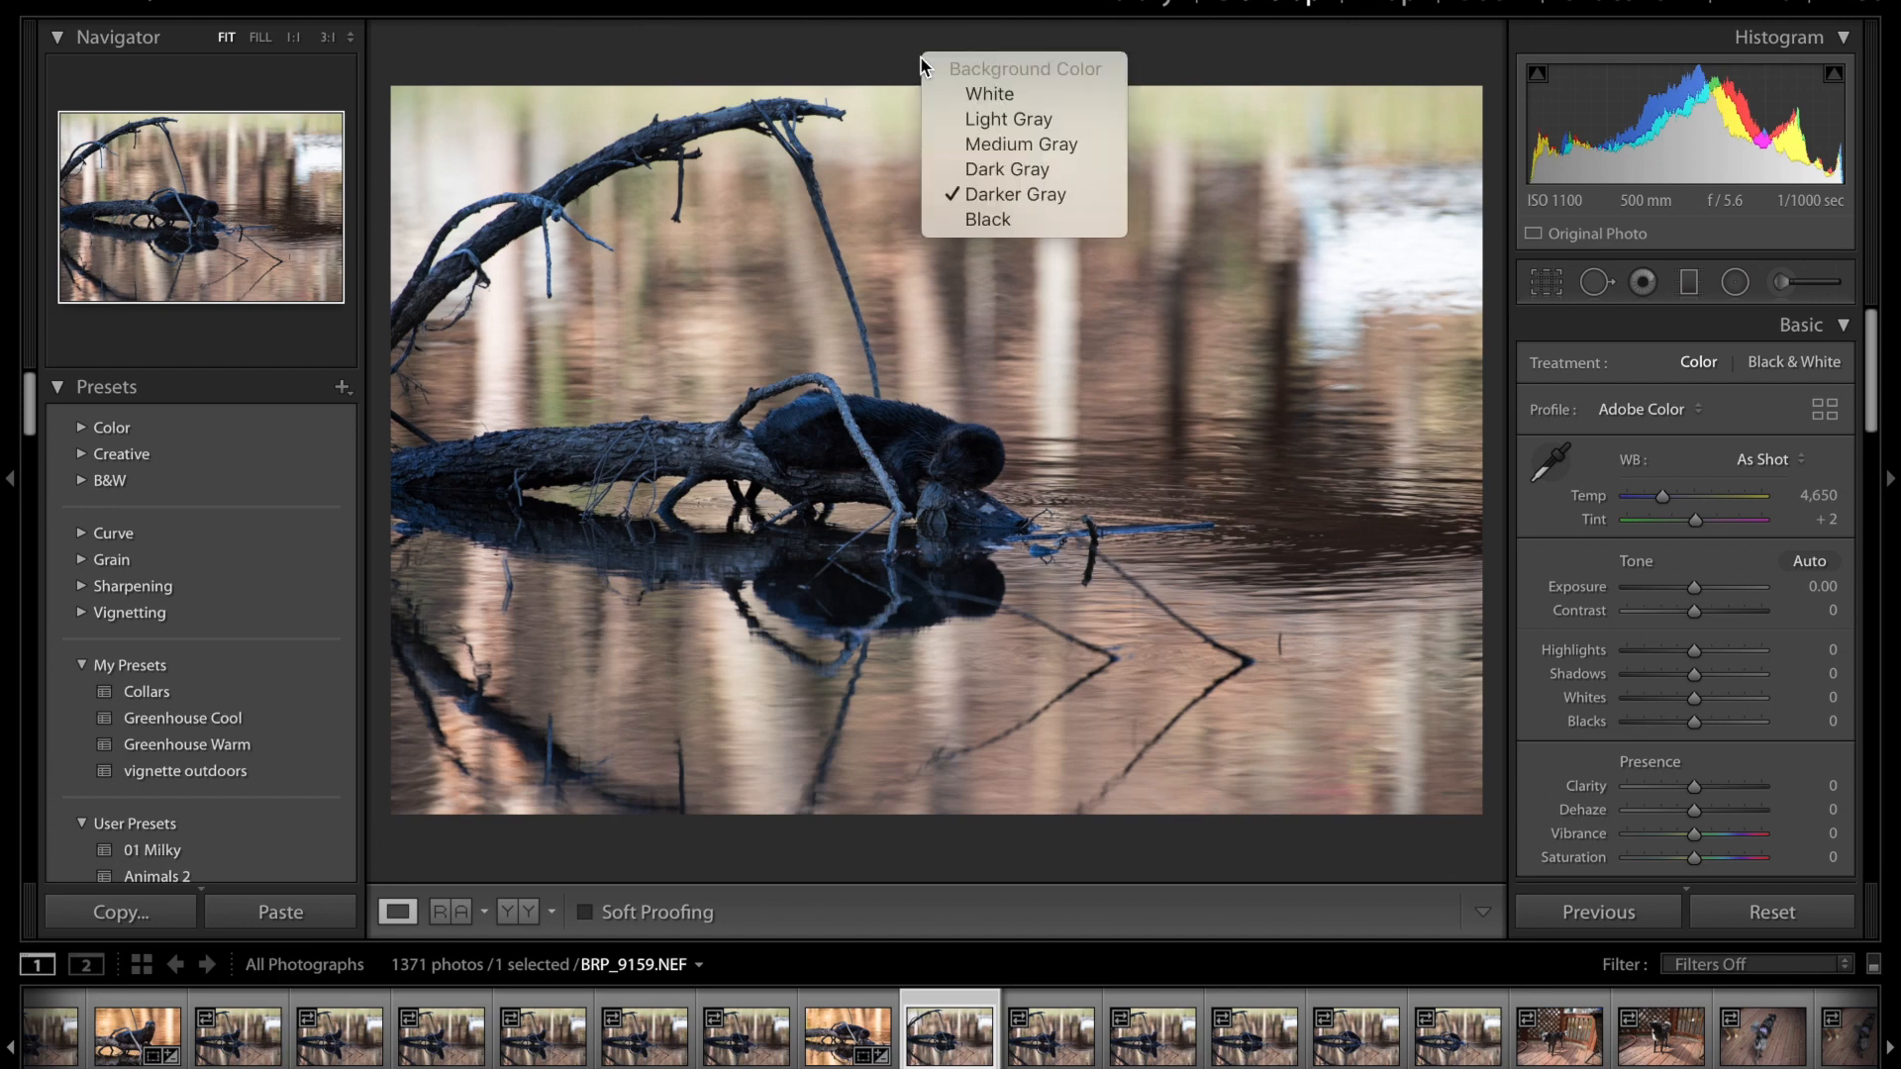
{"action": "left_click", "coordinate": [995, 222]}
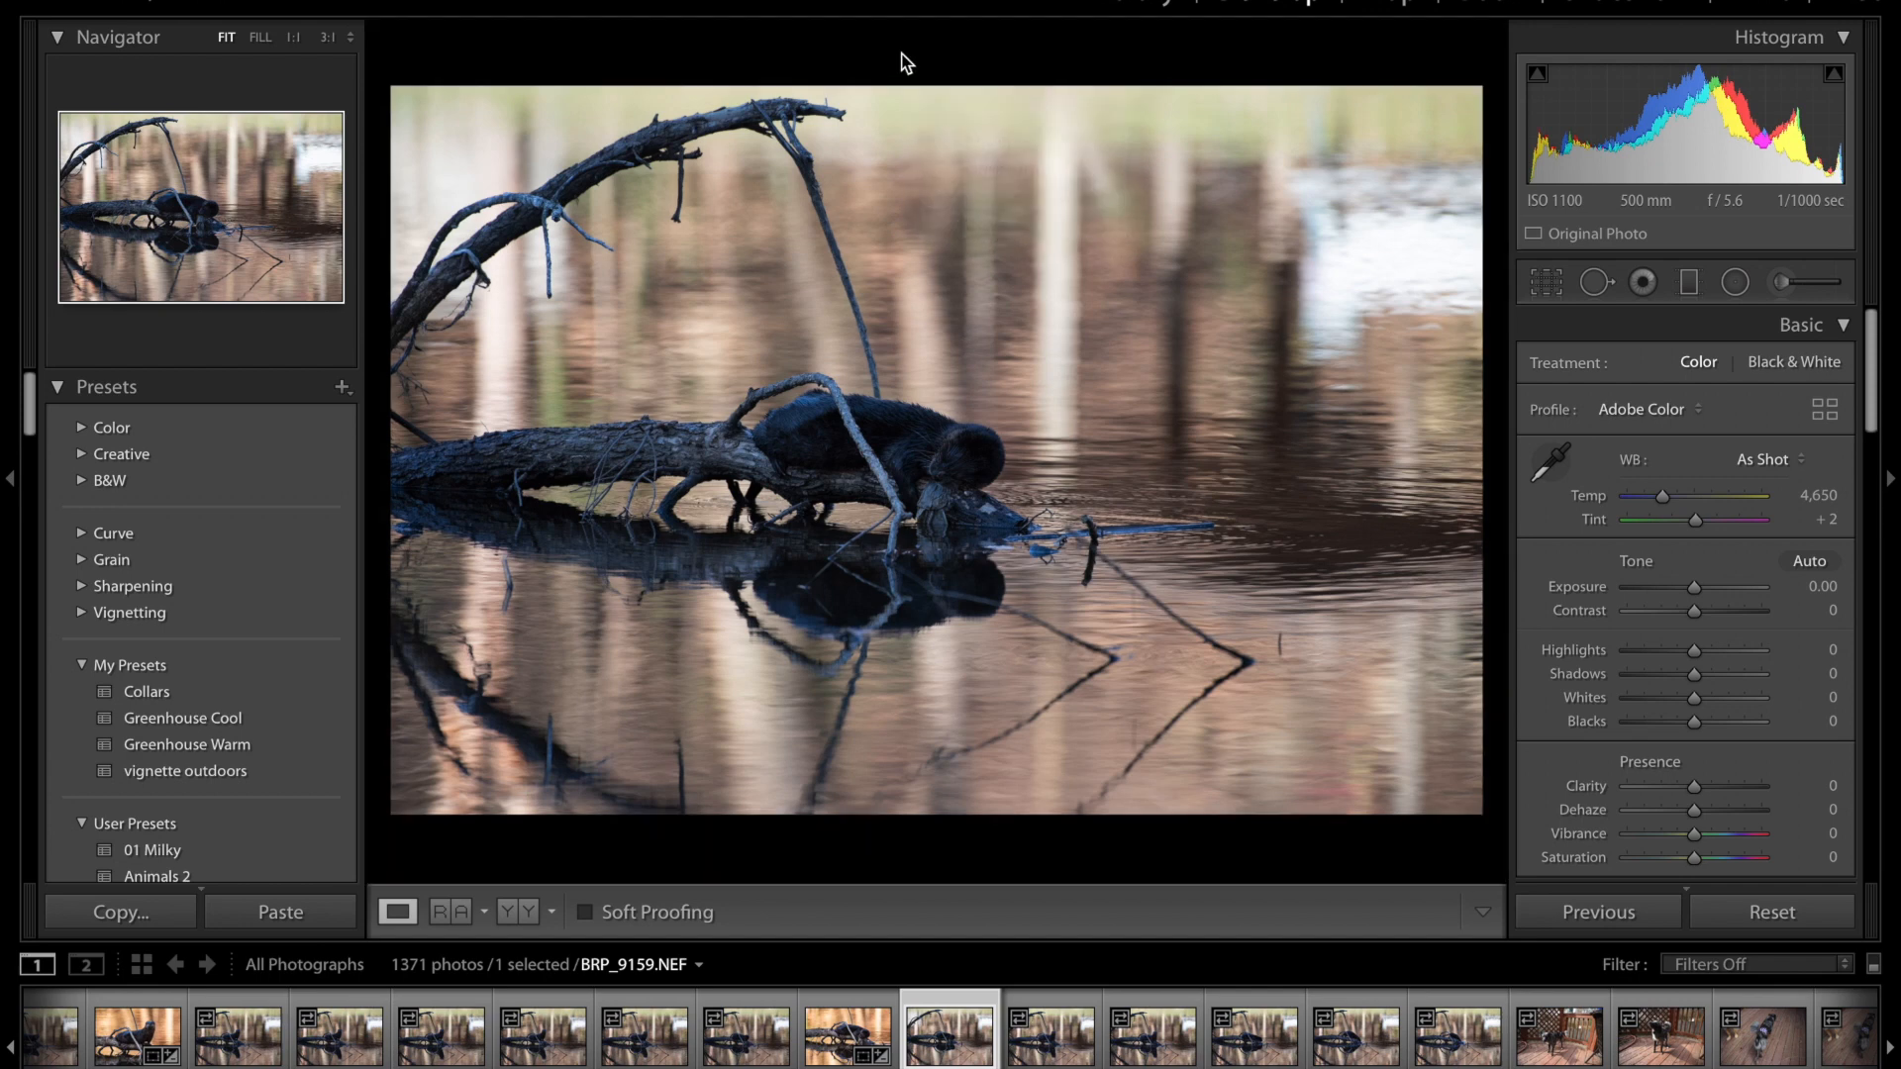
{"action": "right_click", "coordinate": [904, 62]}
{"action": "left_click", "coordinate": [971, 190]}
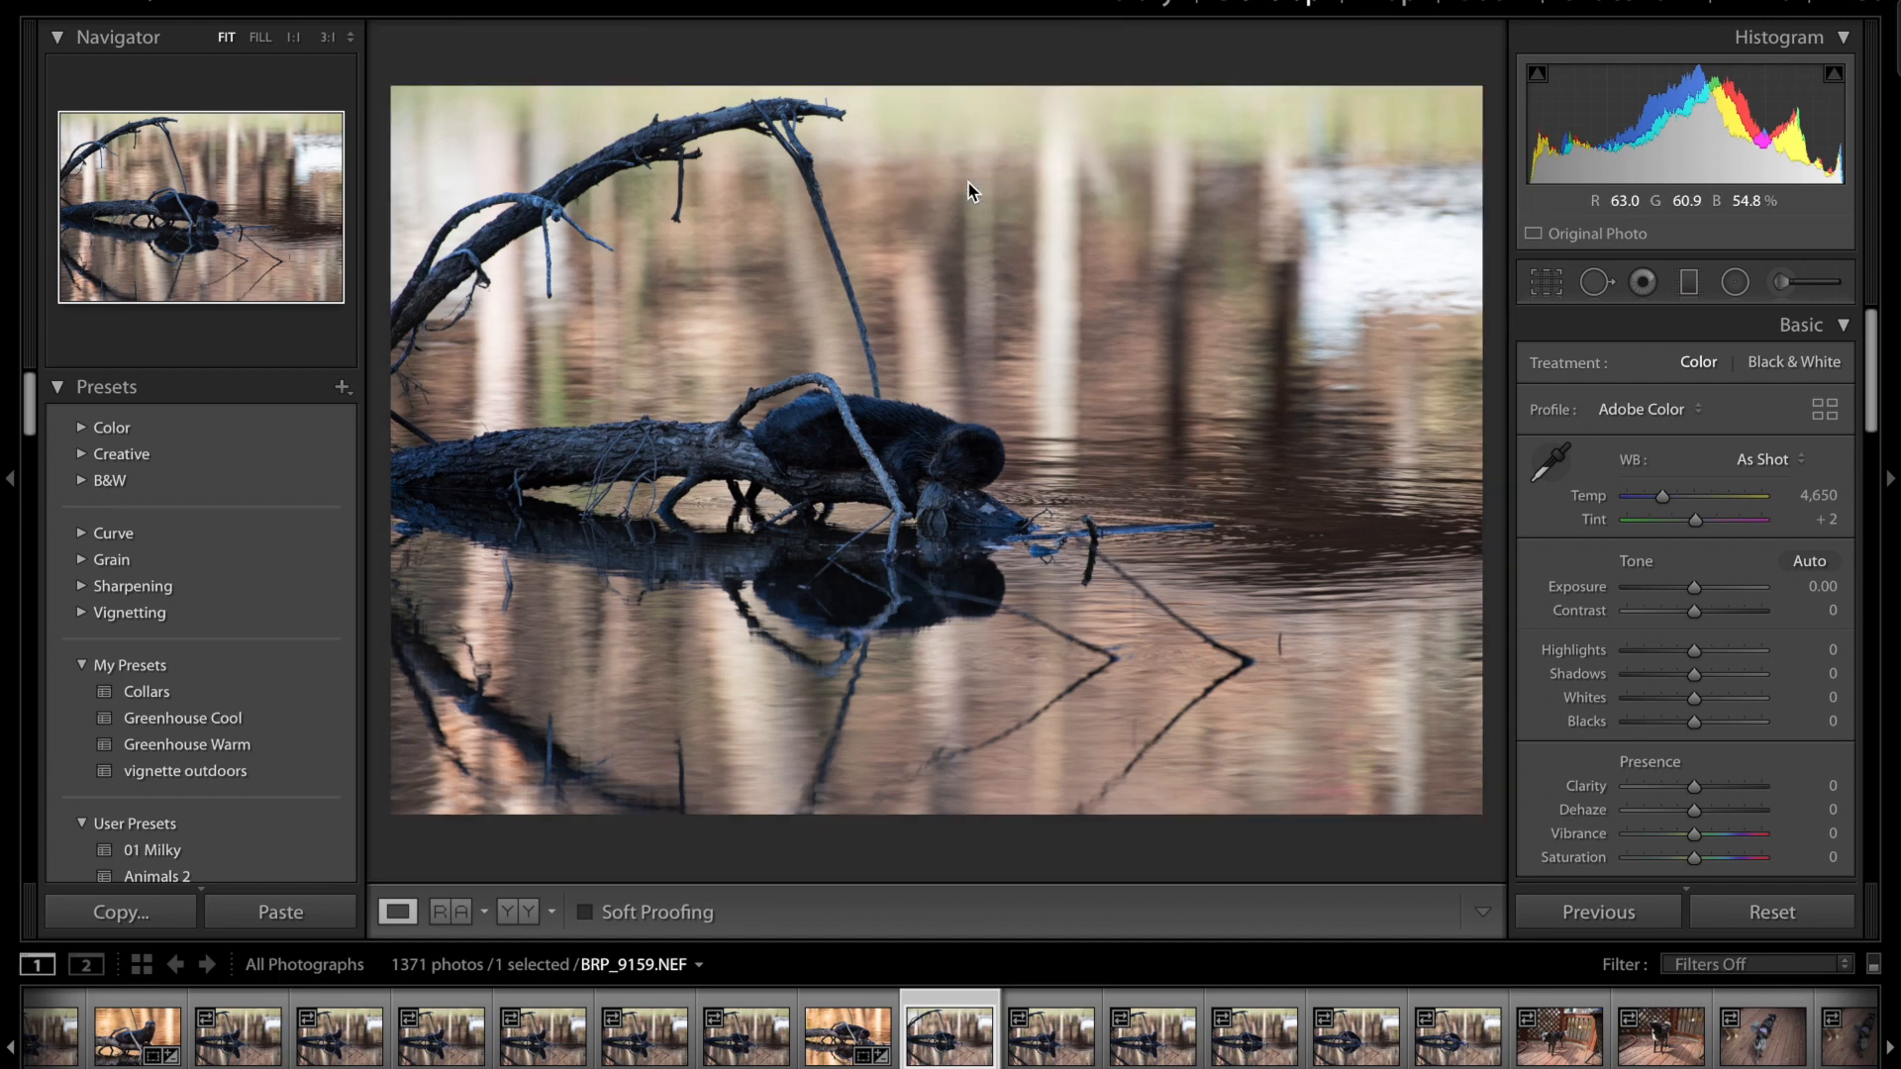
{"action": "left_click", "coordinate": [1847, 29]}
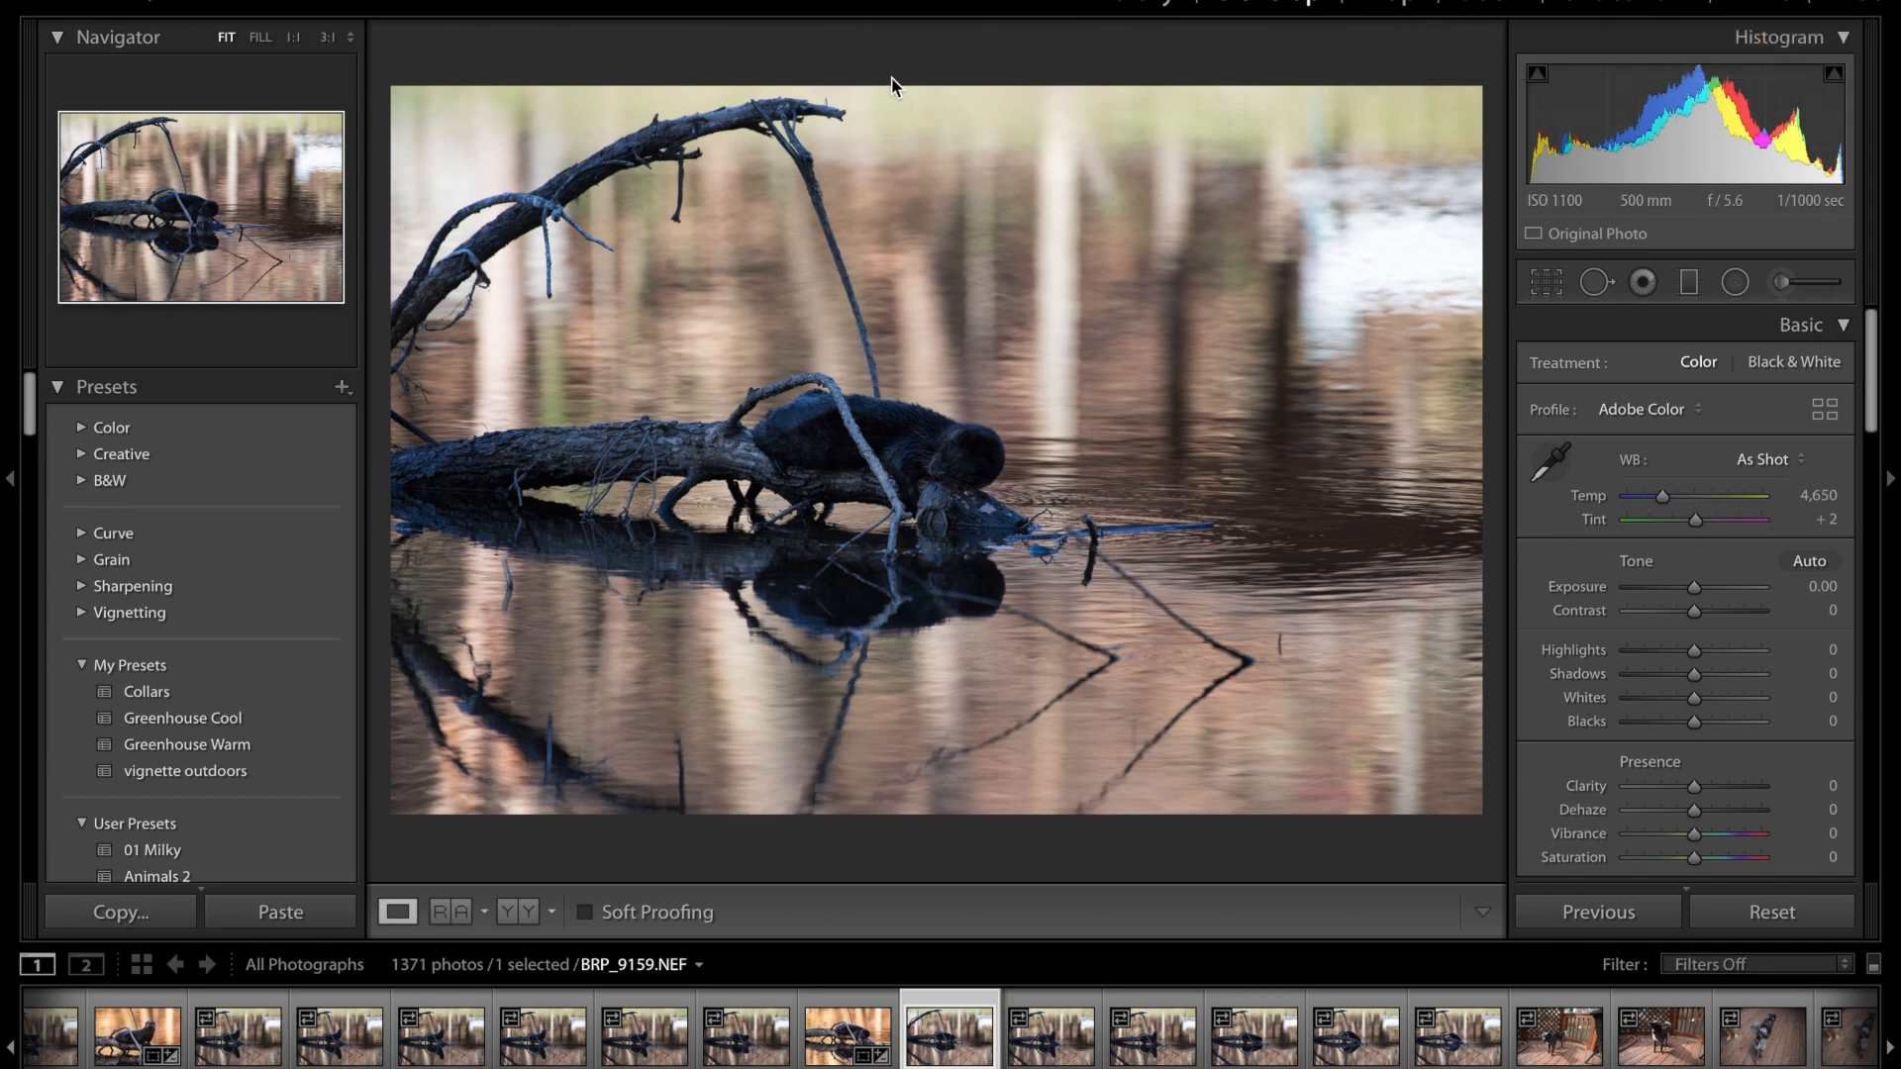
{"action": "right_click", "coordinate": [870, 72]}
{"action": "left_click", "coordinate": [916, 87]}
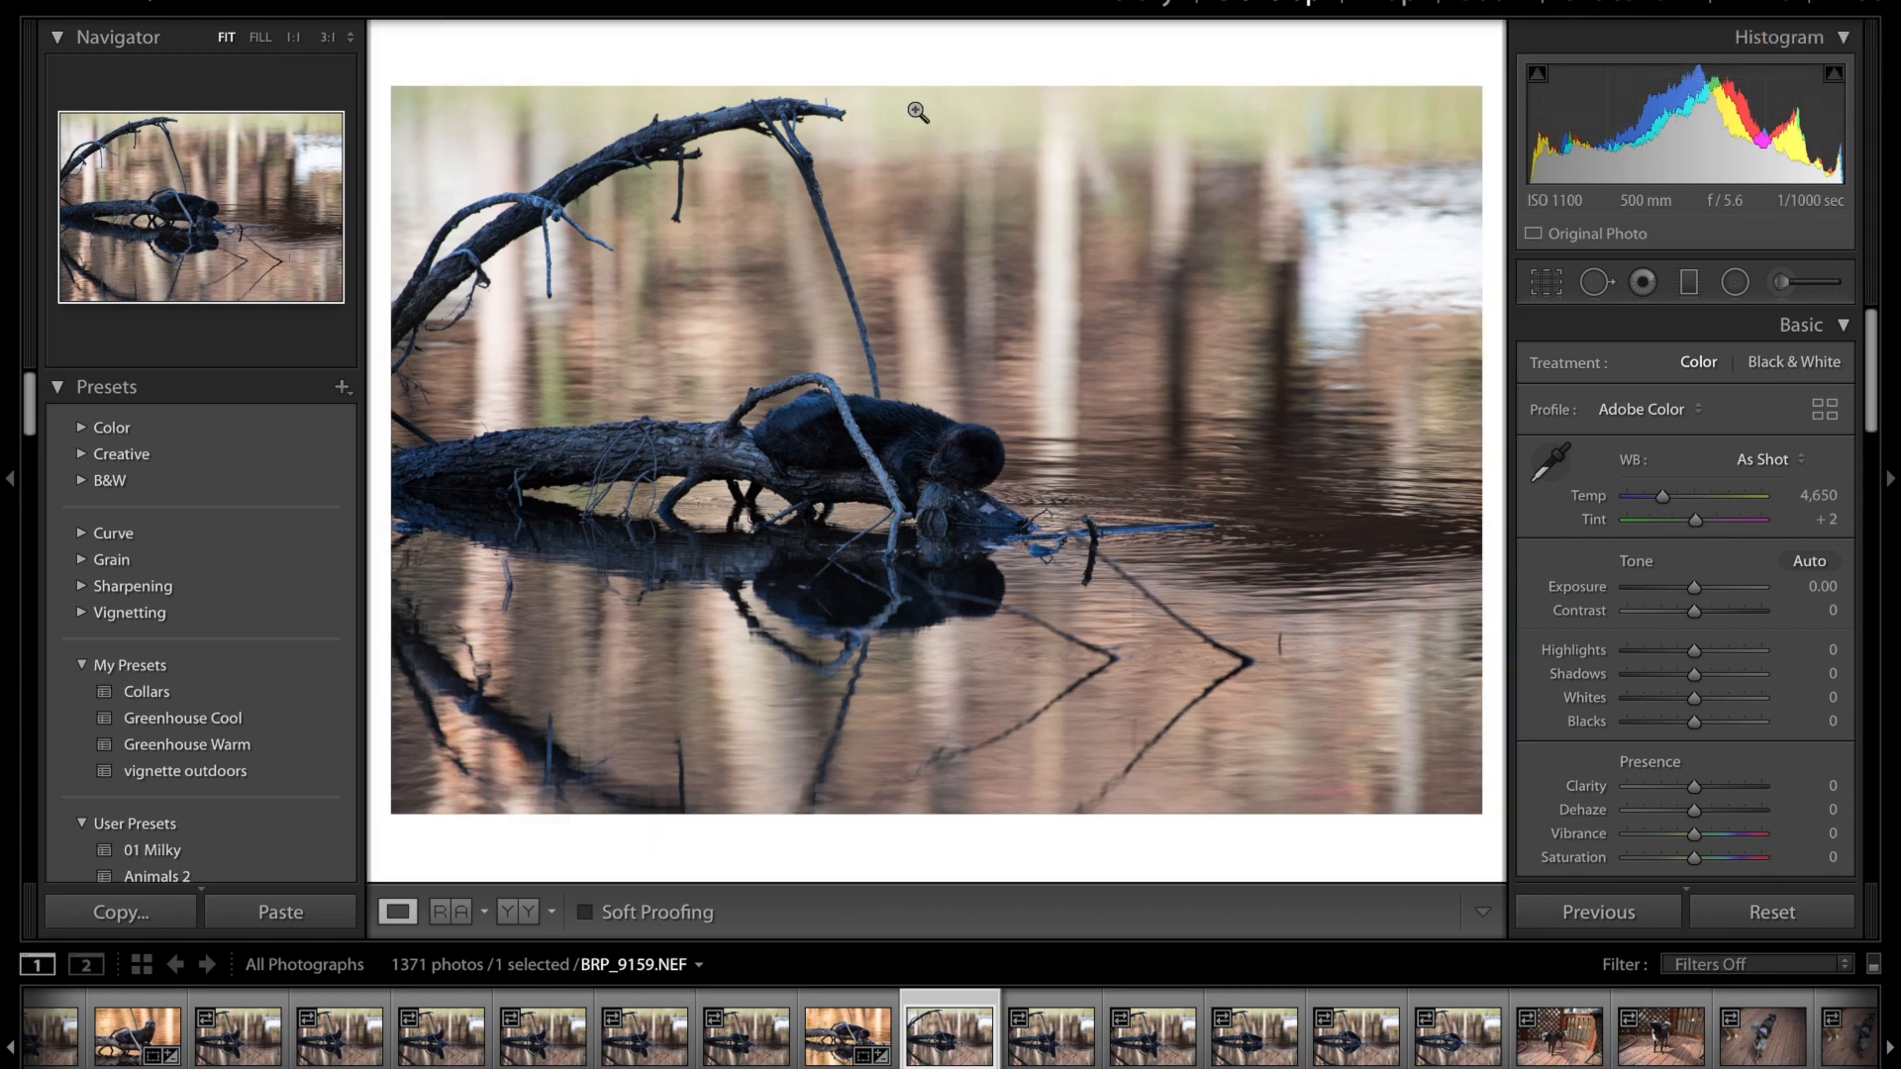
{"action": "right_click", "coordinate": [870, 68]}
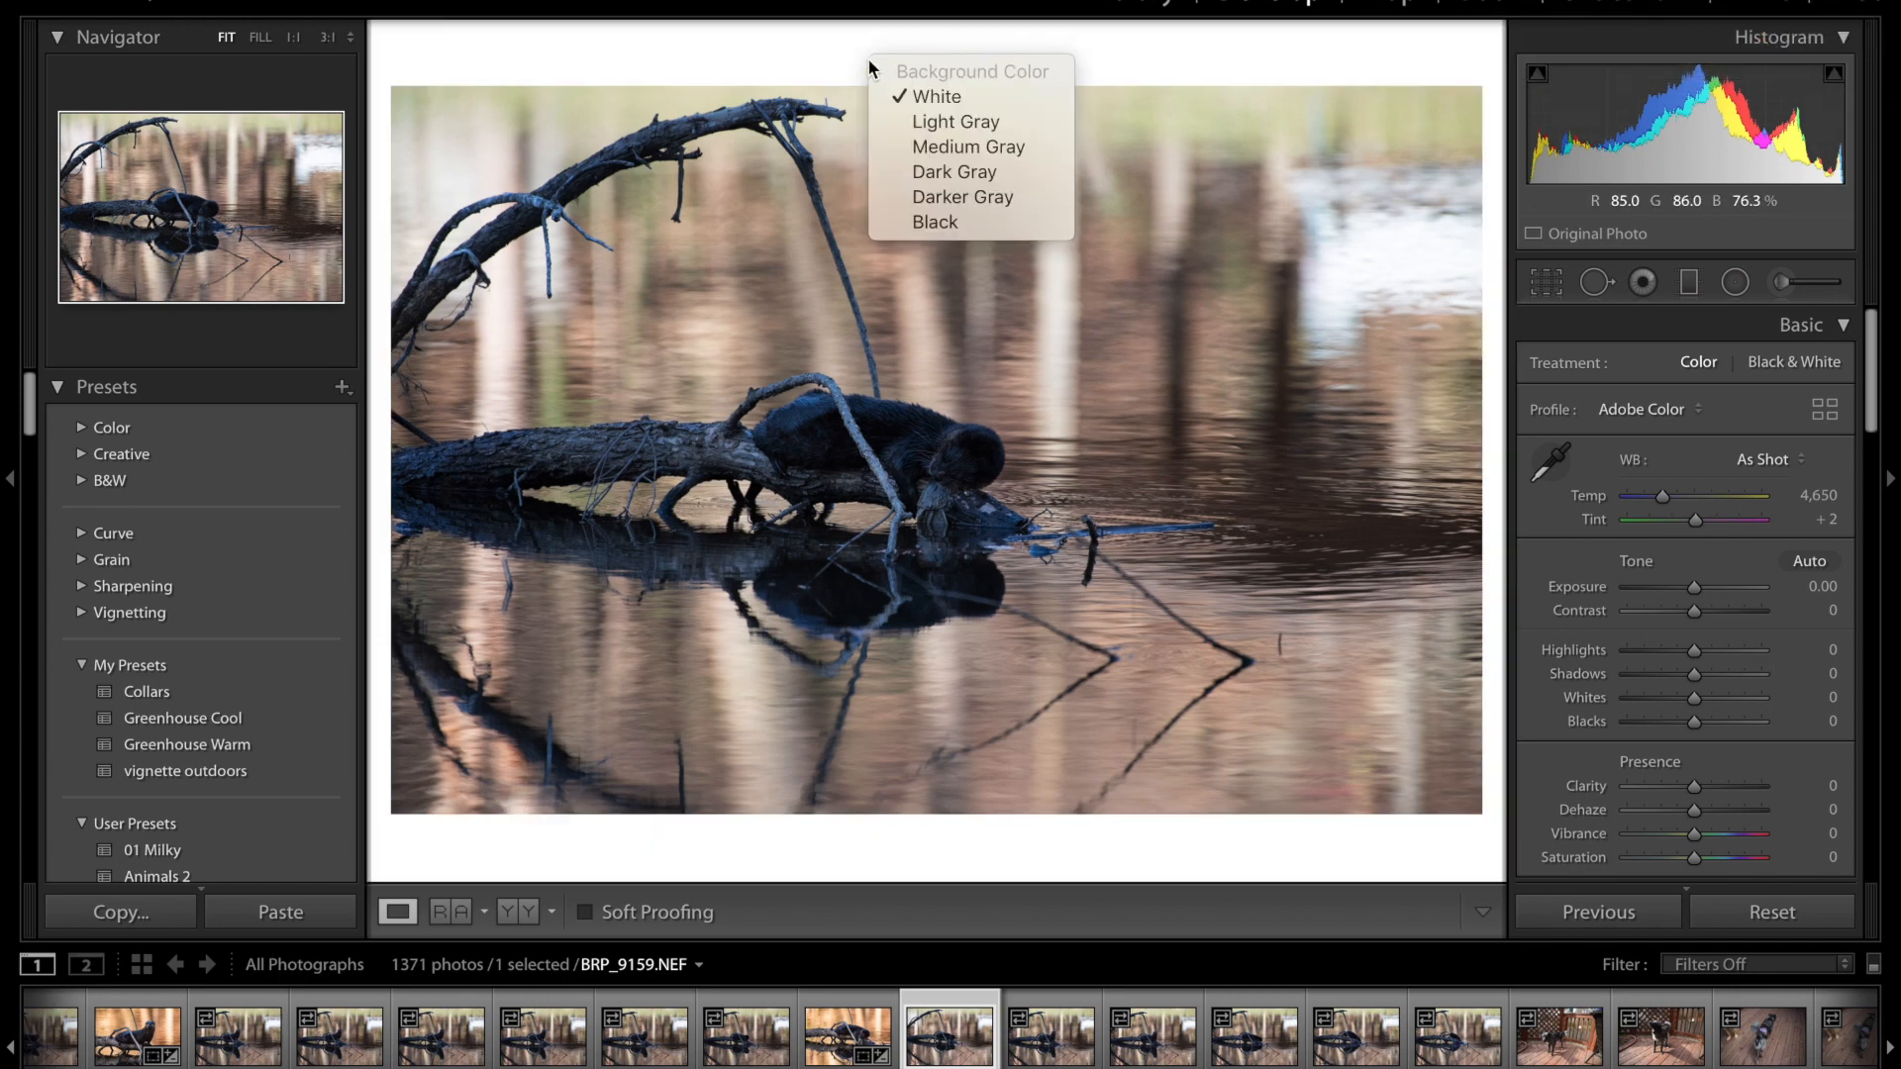
{"action": "left_click", "coordinate": [915, 172]}
{"action": "right_click", "coordinate": [875, 56]}
{"action": "left_click", "coordinate": [966, 196]}
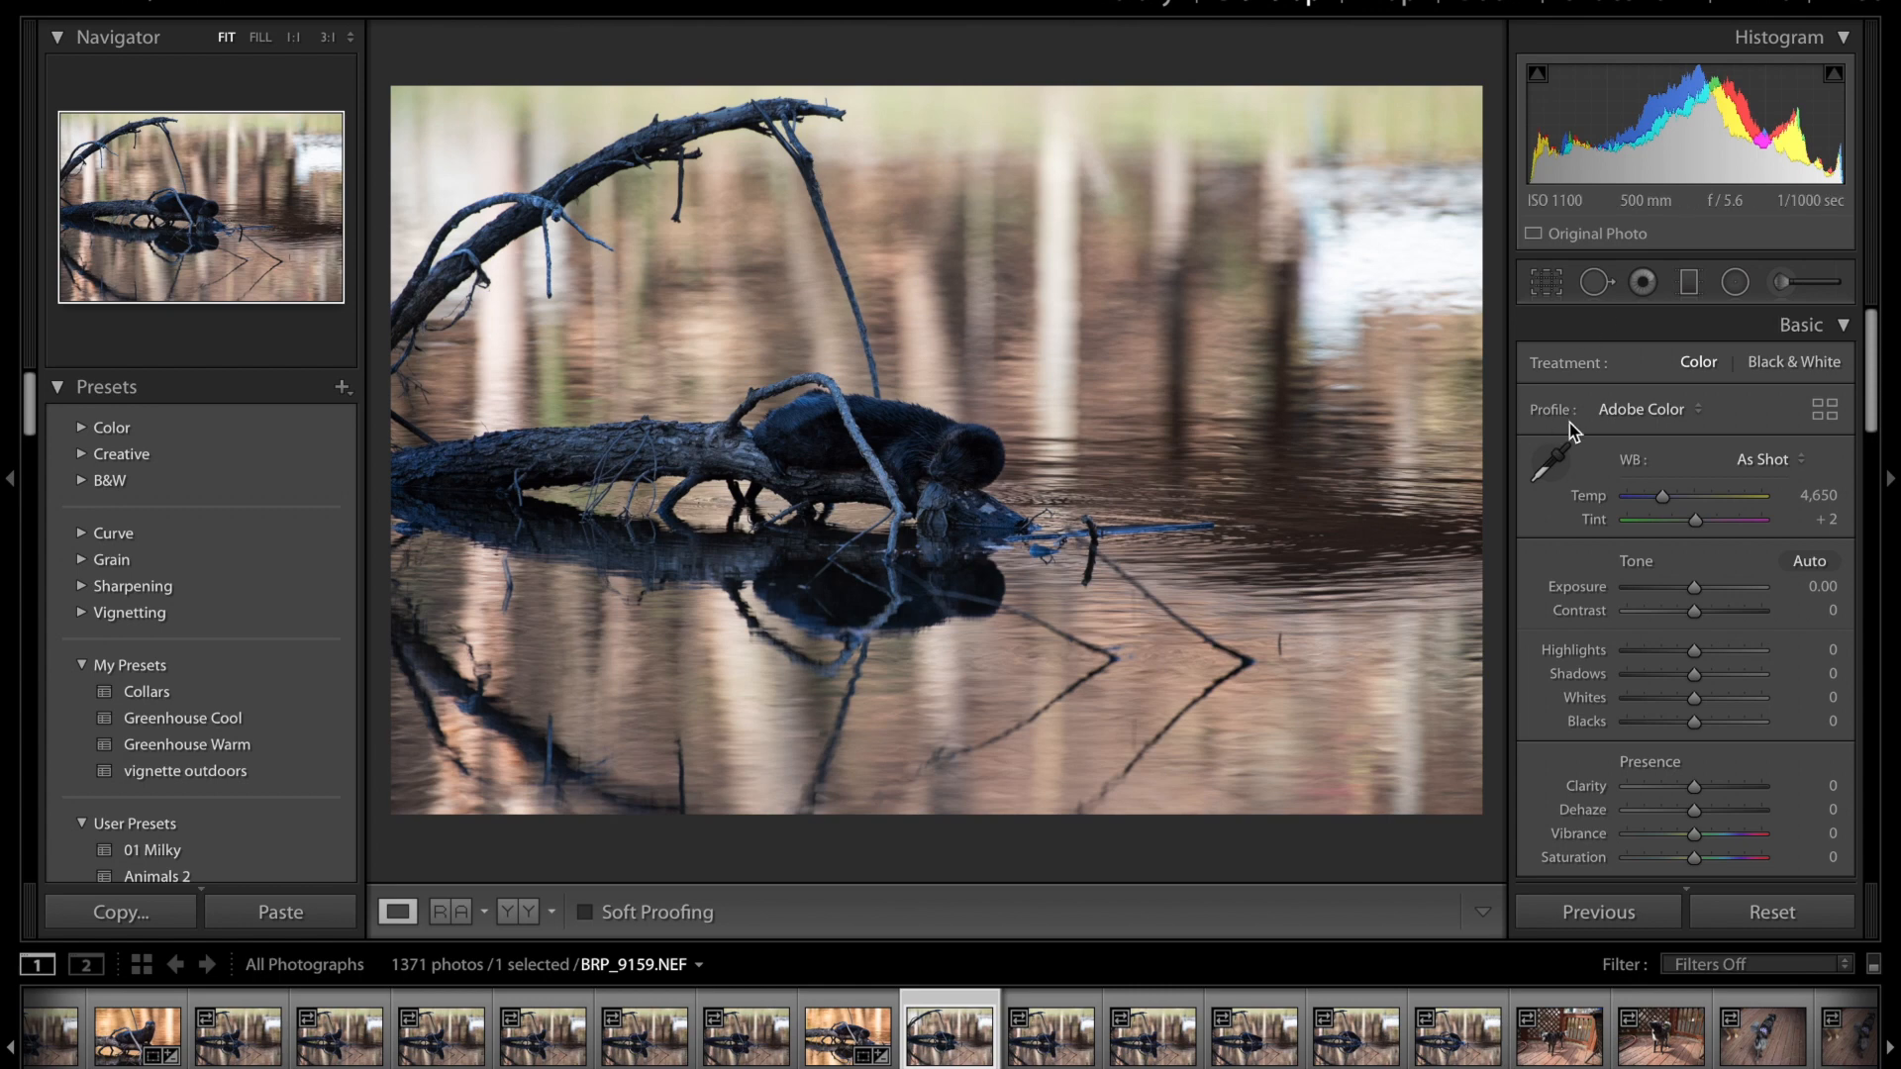
- Try a warmer white balance with temperature 6,824 and tint +3
{"action": "left_click", "coordinate": [1834, 327]}
{"action": "left_click", "coordinate": [1819, 326]}
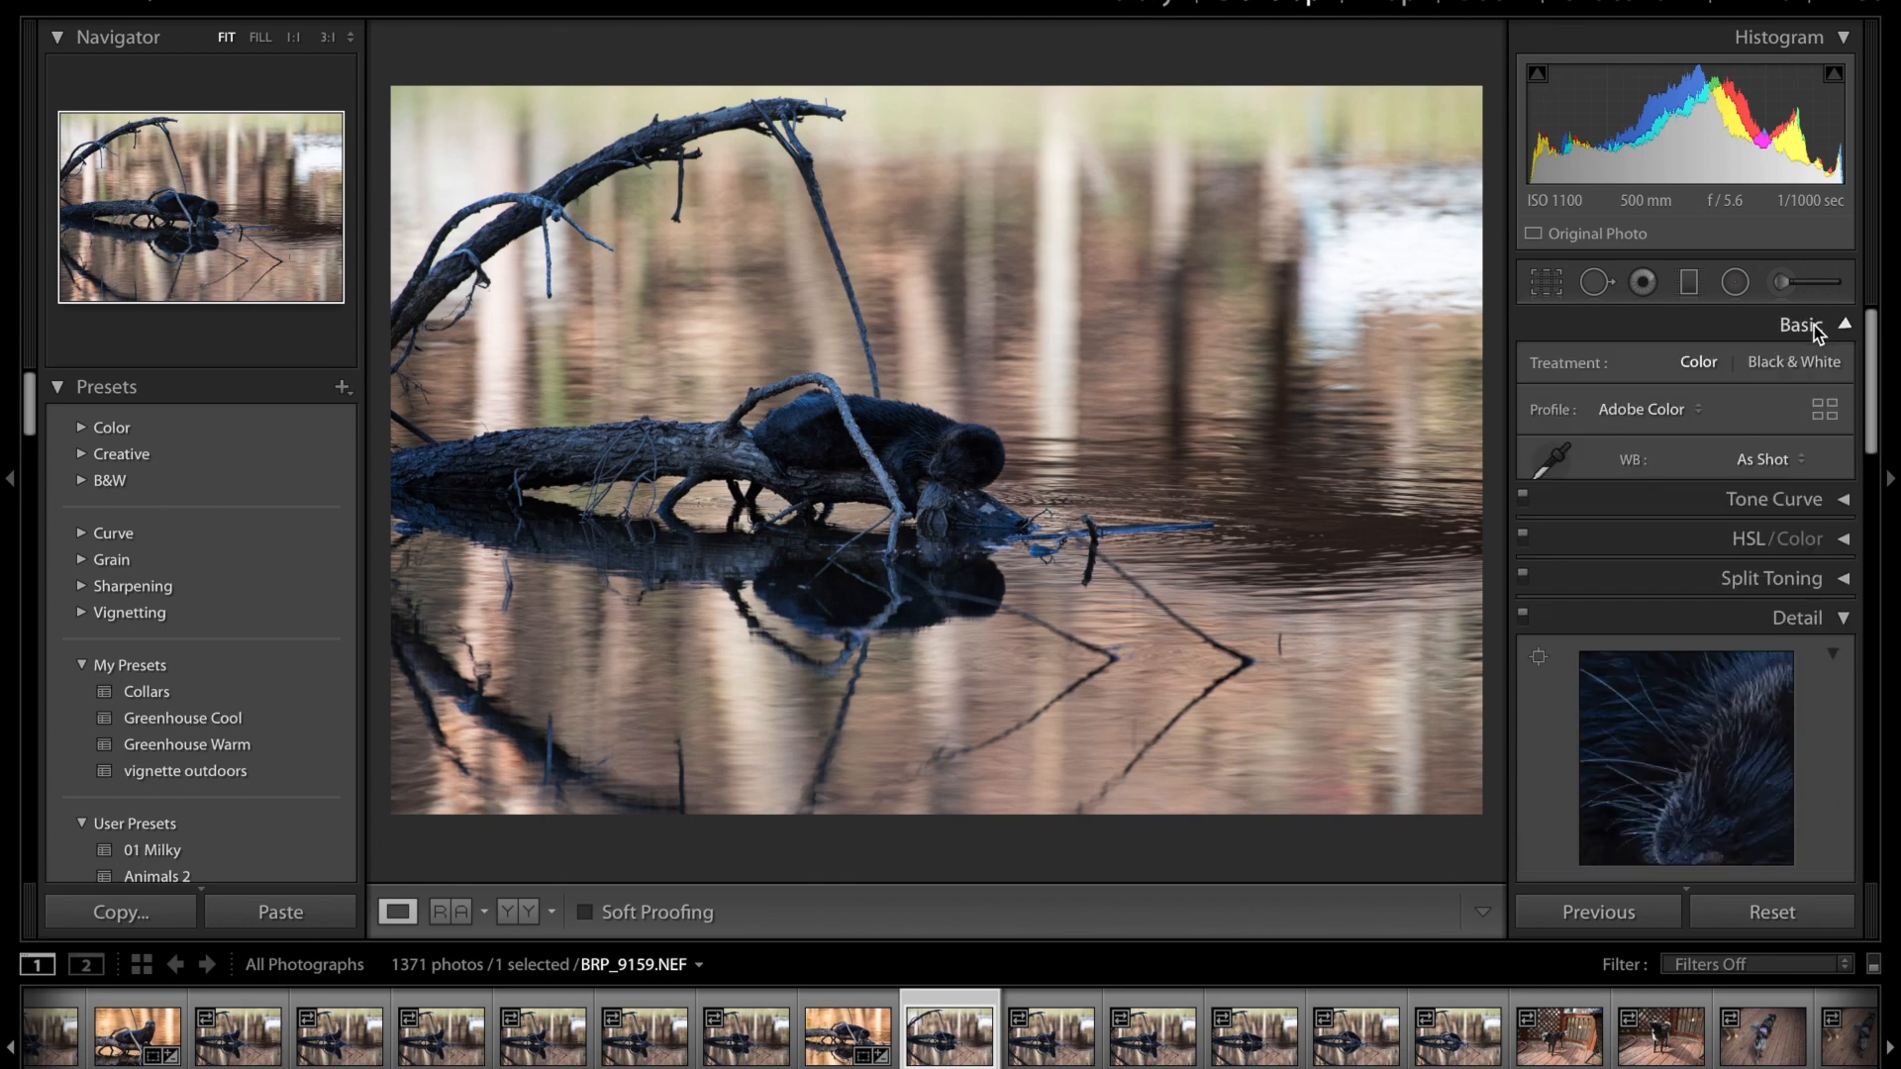
{"action": "scroll", "coordinate": [1754, 495], "scroll_direction": "down", "scroll_amount": 3}
{"action": "scroll", "coordinate": [1754, 495], "scroll_direction": "up", "scroll_amount": 2}
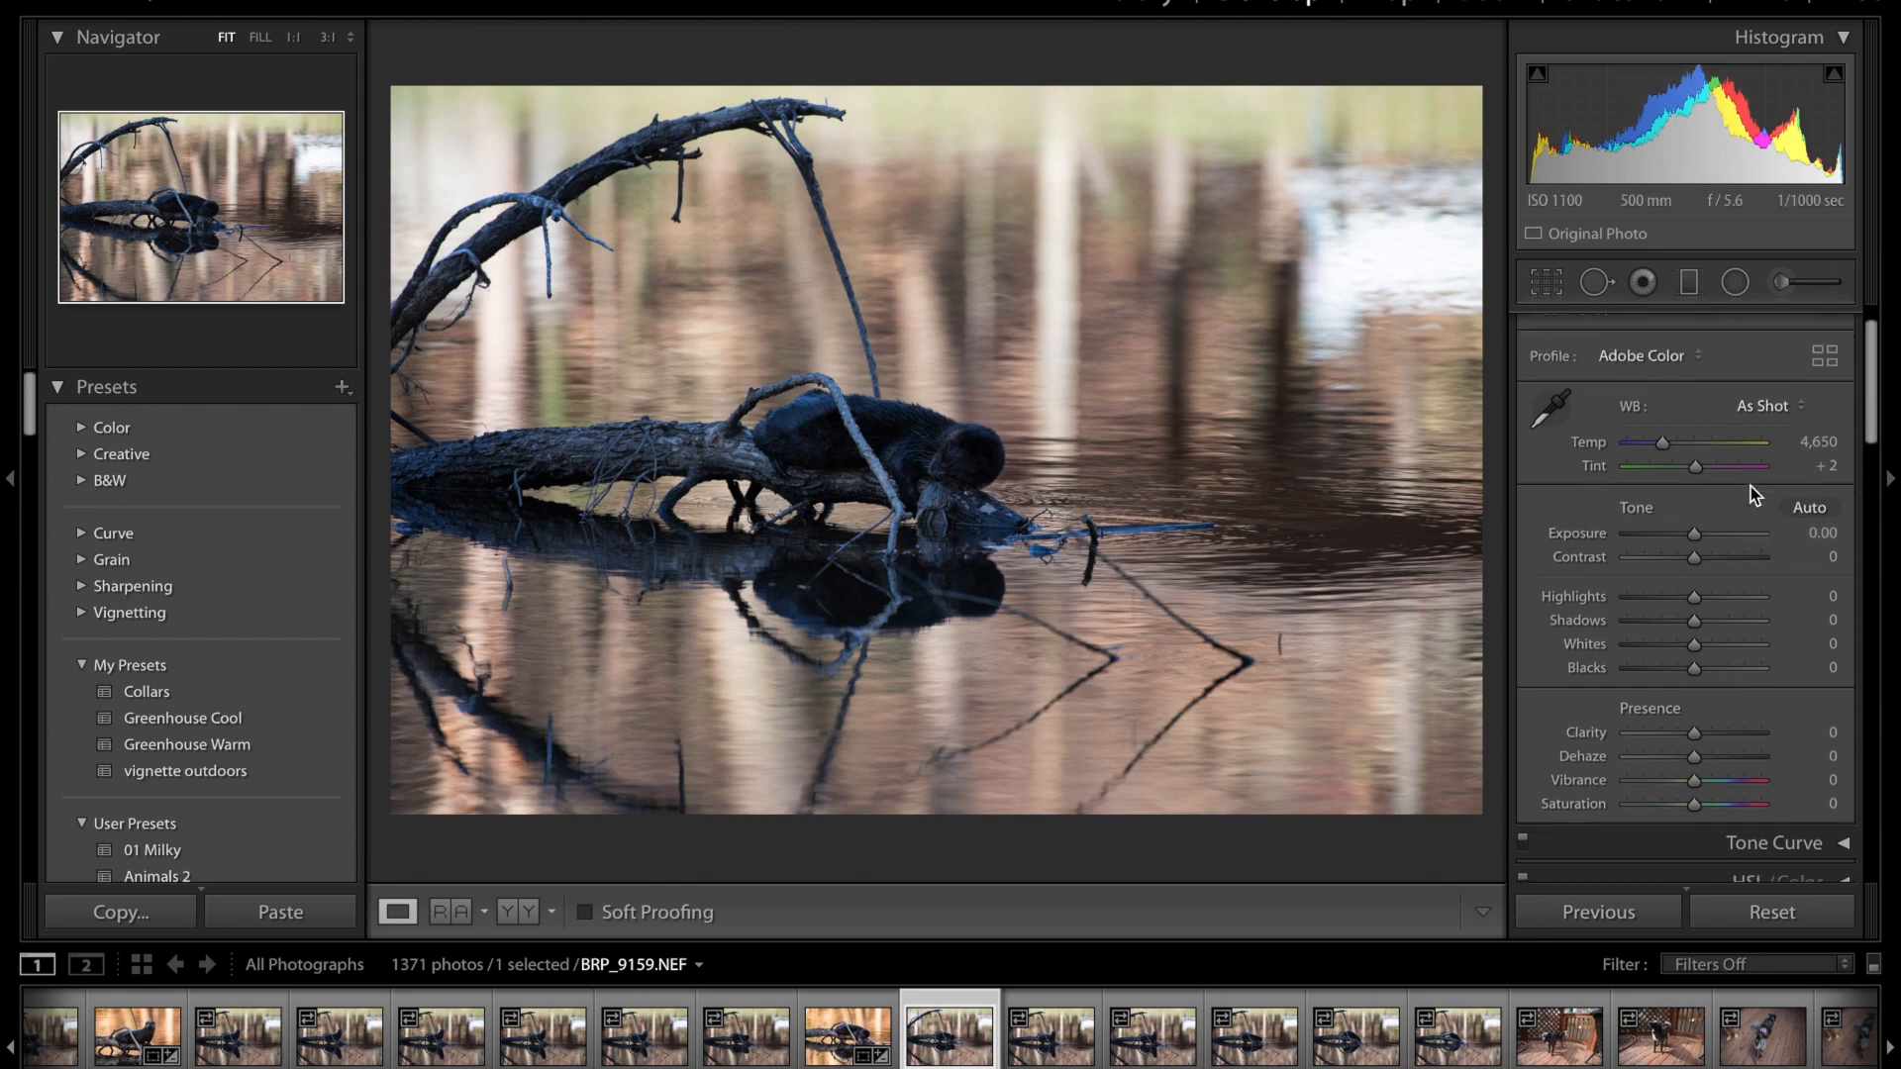
{"action": "left_click_drag", "start_coordinate": [1661, 455], "coordinate": [1696, 472]}
- Set the white balance to Auto and raise the temperature to 6,679
{"action": "left_click", "coordinate": [1765, 412]}
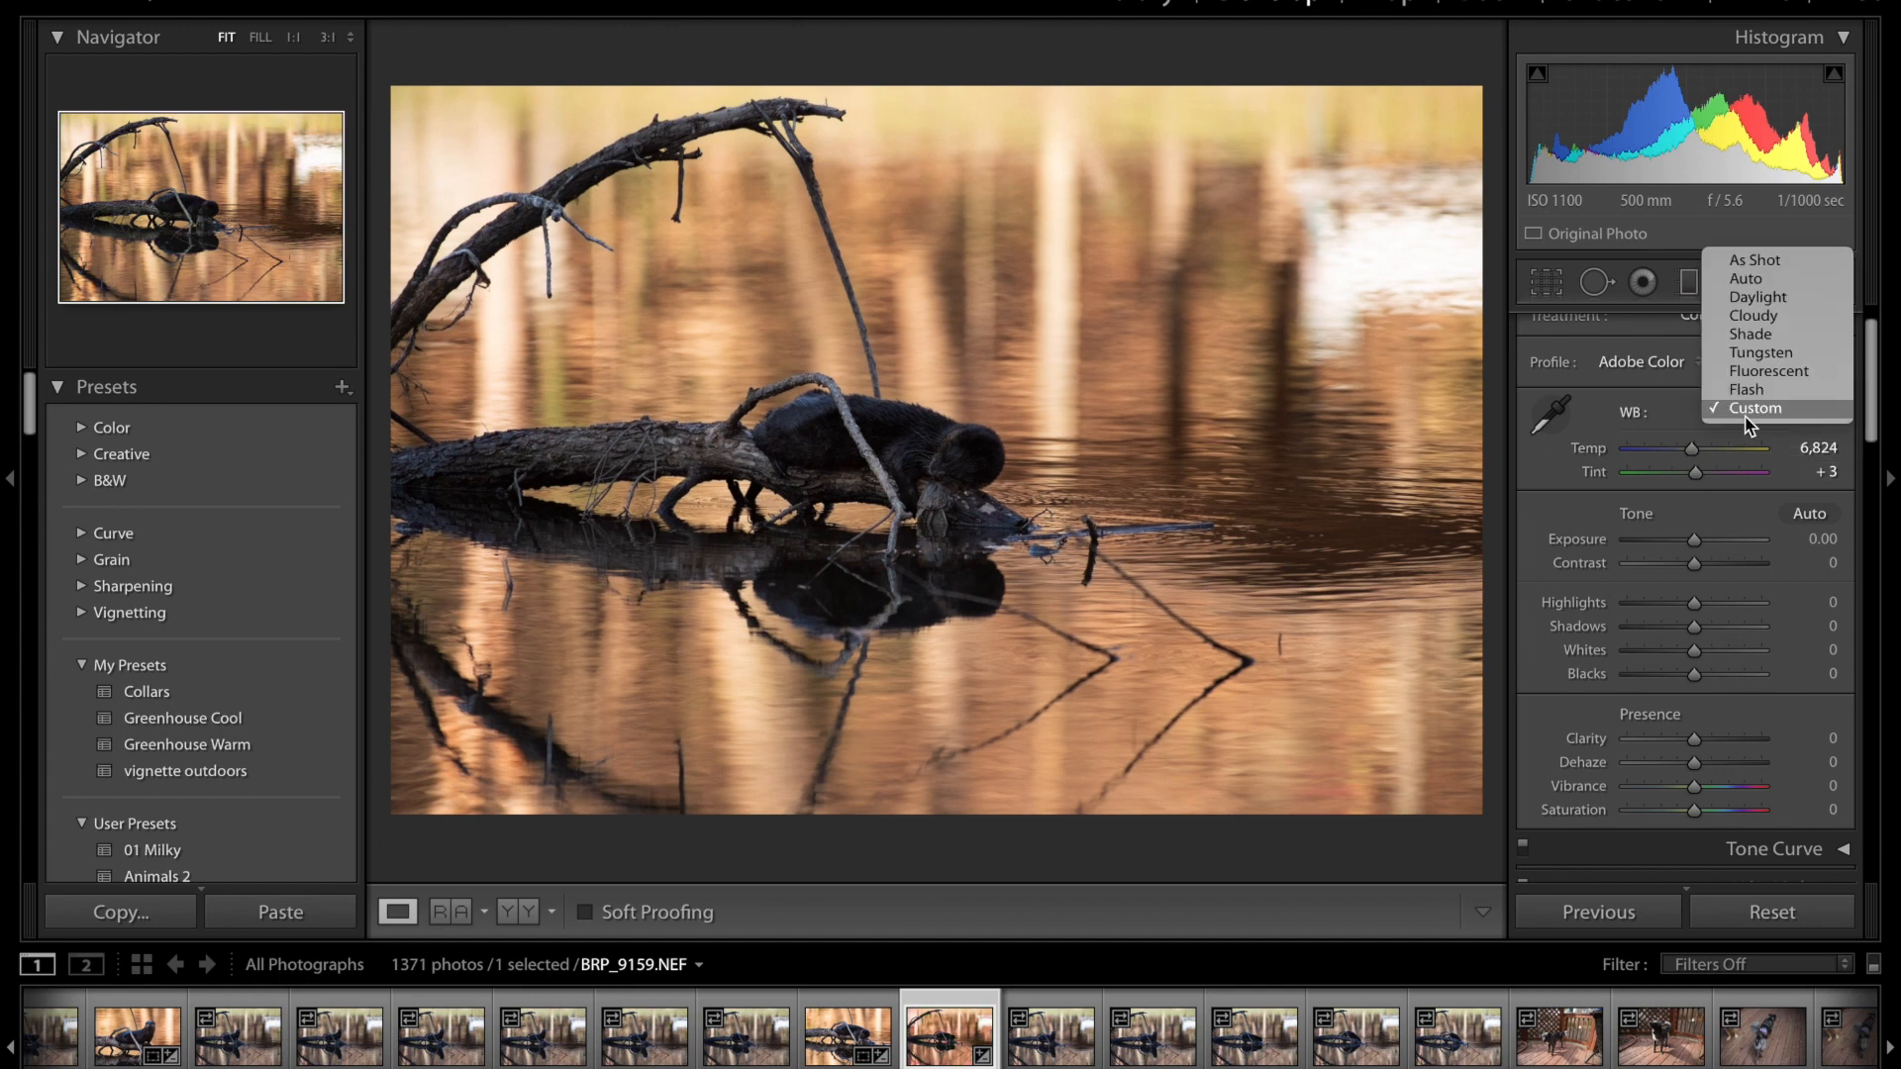
{"action": "left_click", "coordinate": [1746, 281]}
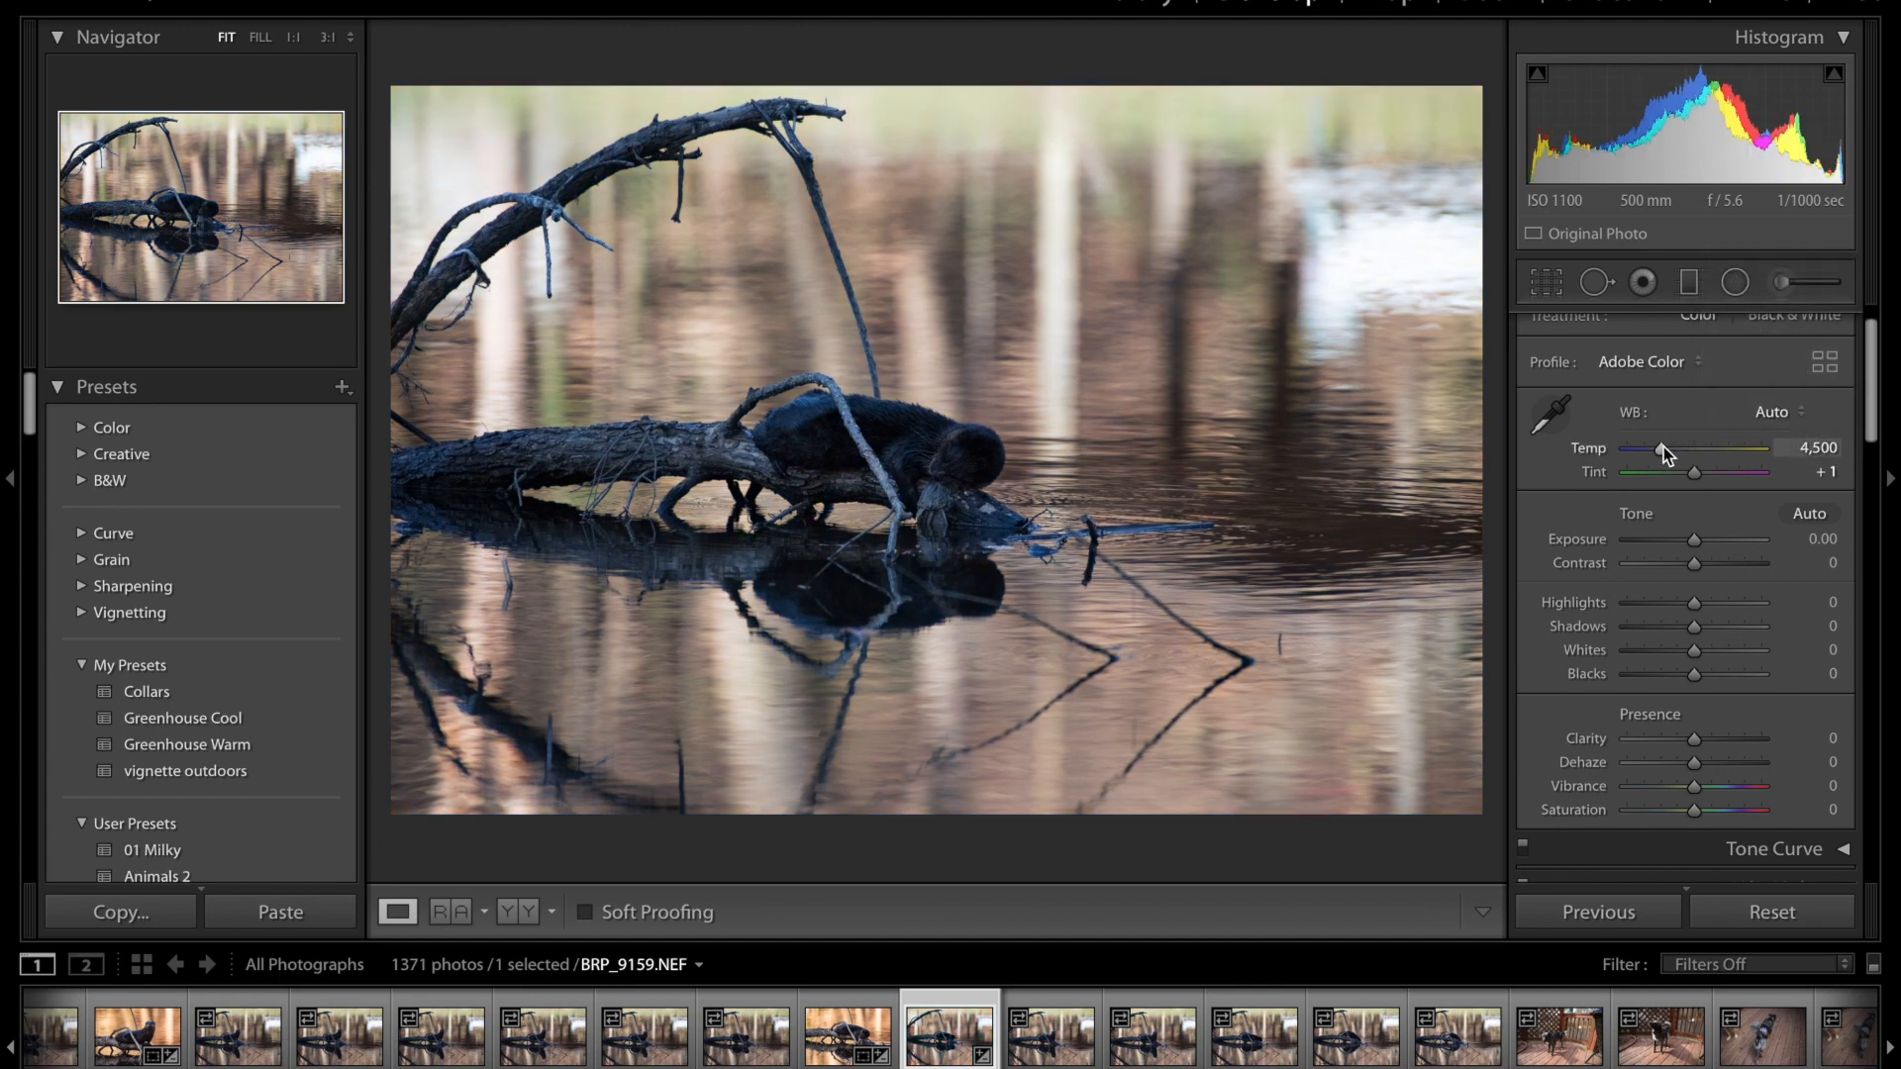
{"action": "left_click_drag", "start_coordinate": [1663, 453], "coordinate": [1693, 458]}
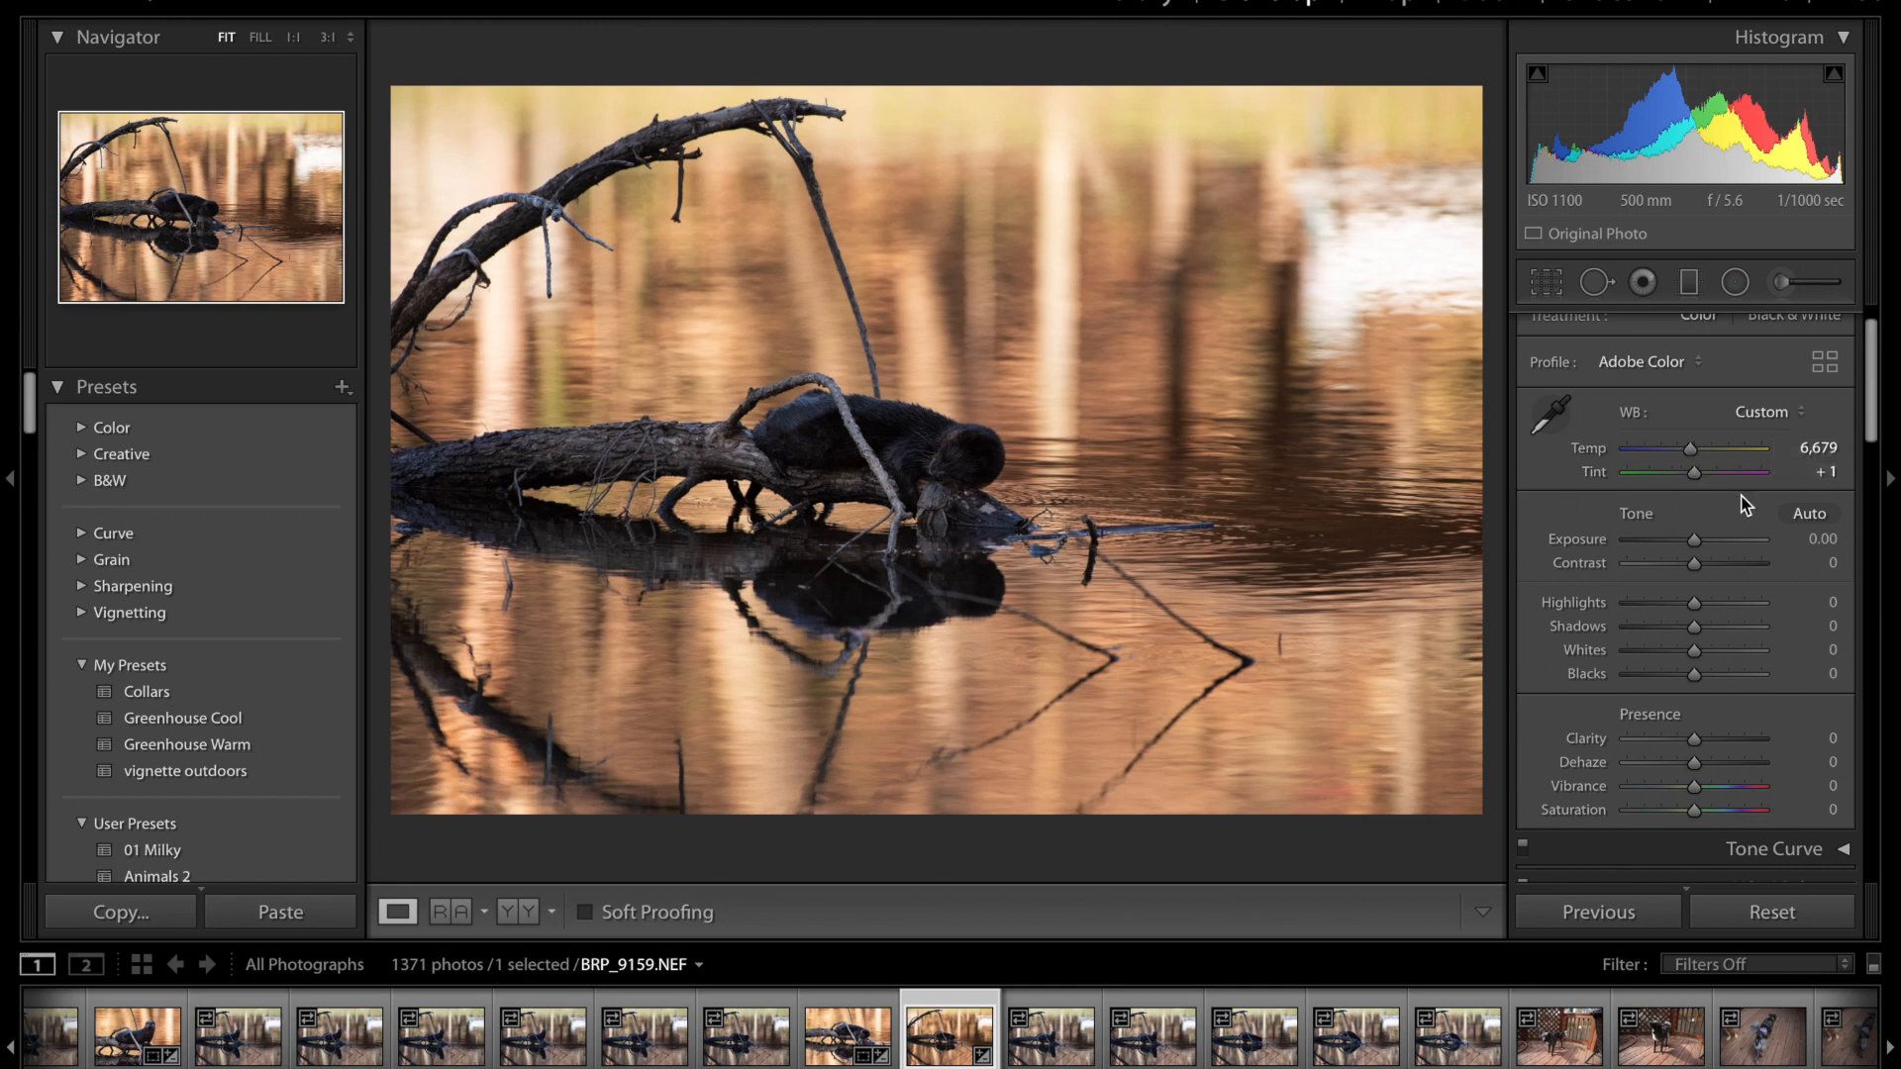
- Try the automatic tone settings on the photo and undo them
{"action": "scroll", "coordinate": [1746, 639], "scroll_direction": "down", "scroll_amount": 1}
{"action": "scroll", "coordinate": [1746, 639], "scroll_direction": "down", "scroll_amount": 2}
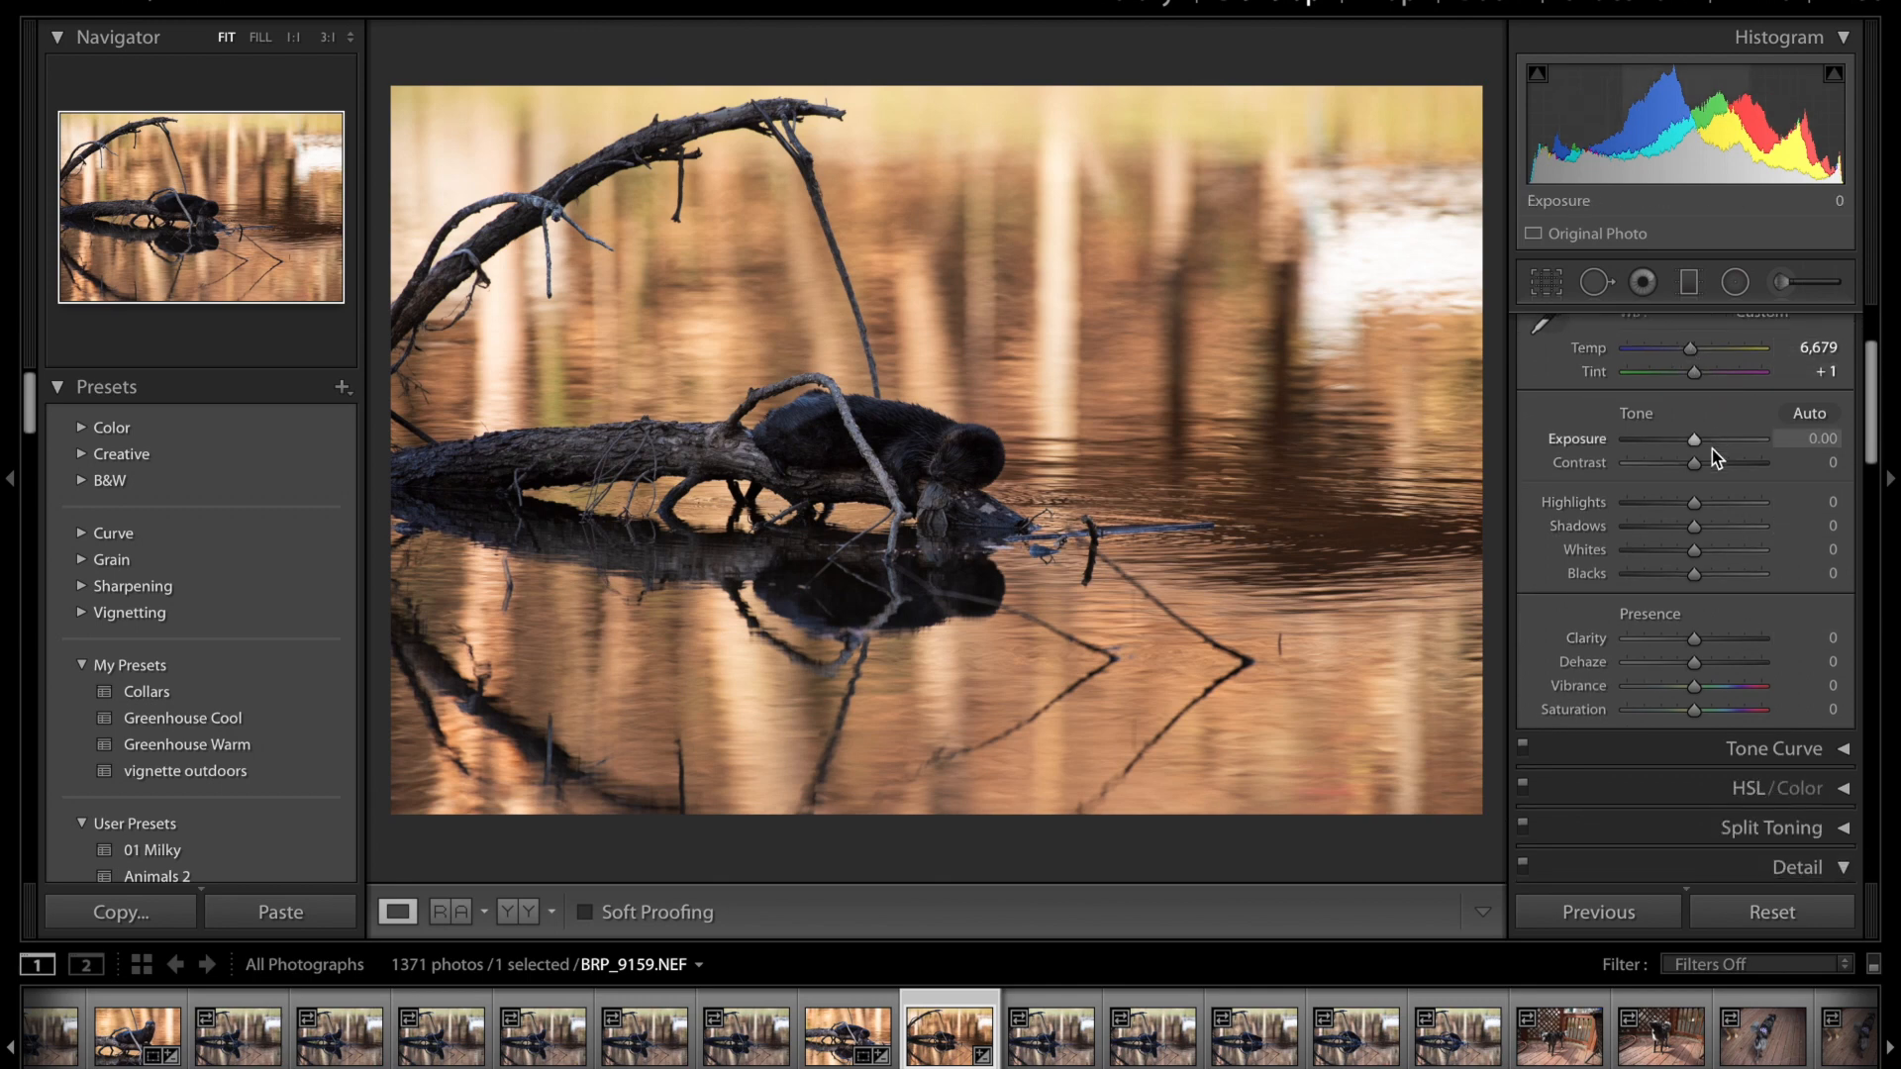
{"action": "left_click", "coordinate": [1804, 414]}
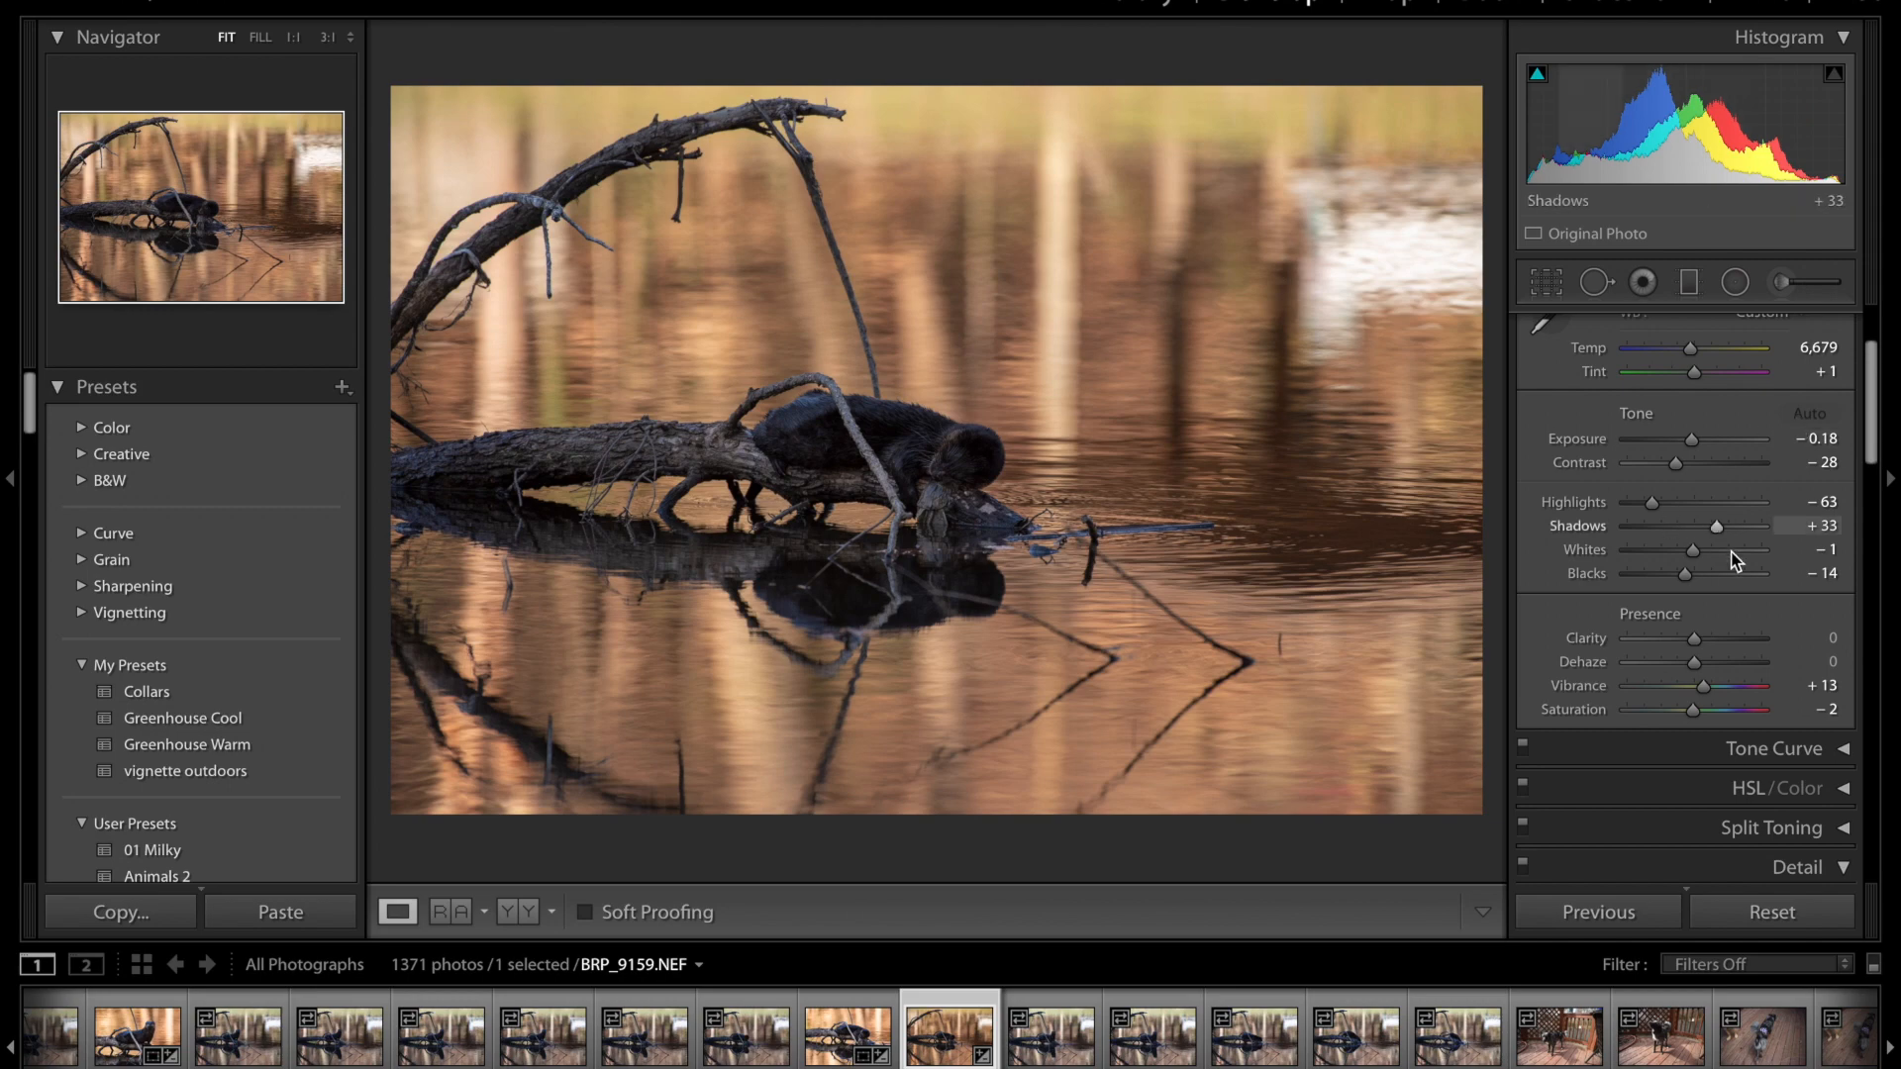
{"action": "key", "text": "ctrl+z"}
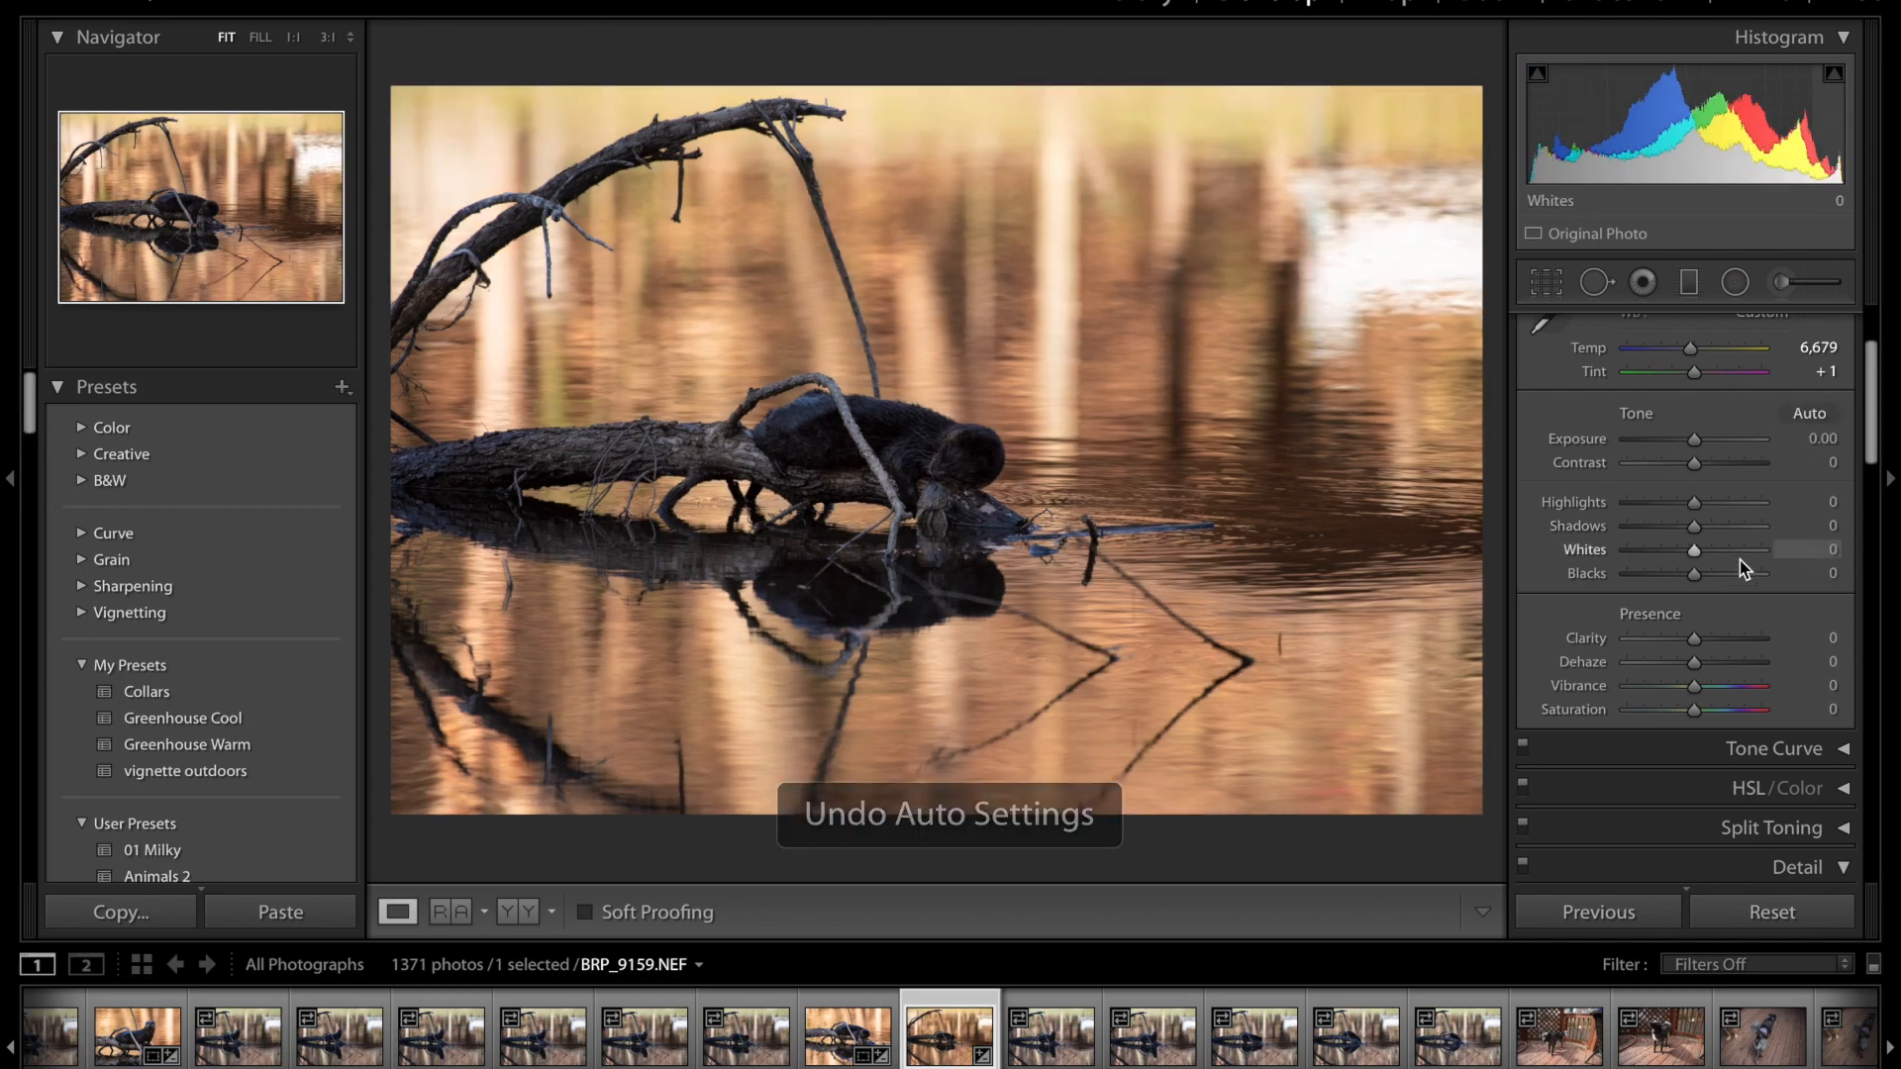
- Set exposure to +0.35, contrast to +10, highlights to −33 and shadows to +51, inspecting the otter's fur up close
{"action": "left_click_drag", "start_coordinate": [1696, 443], "coordinate": [1727, 531]}
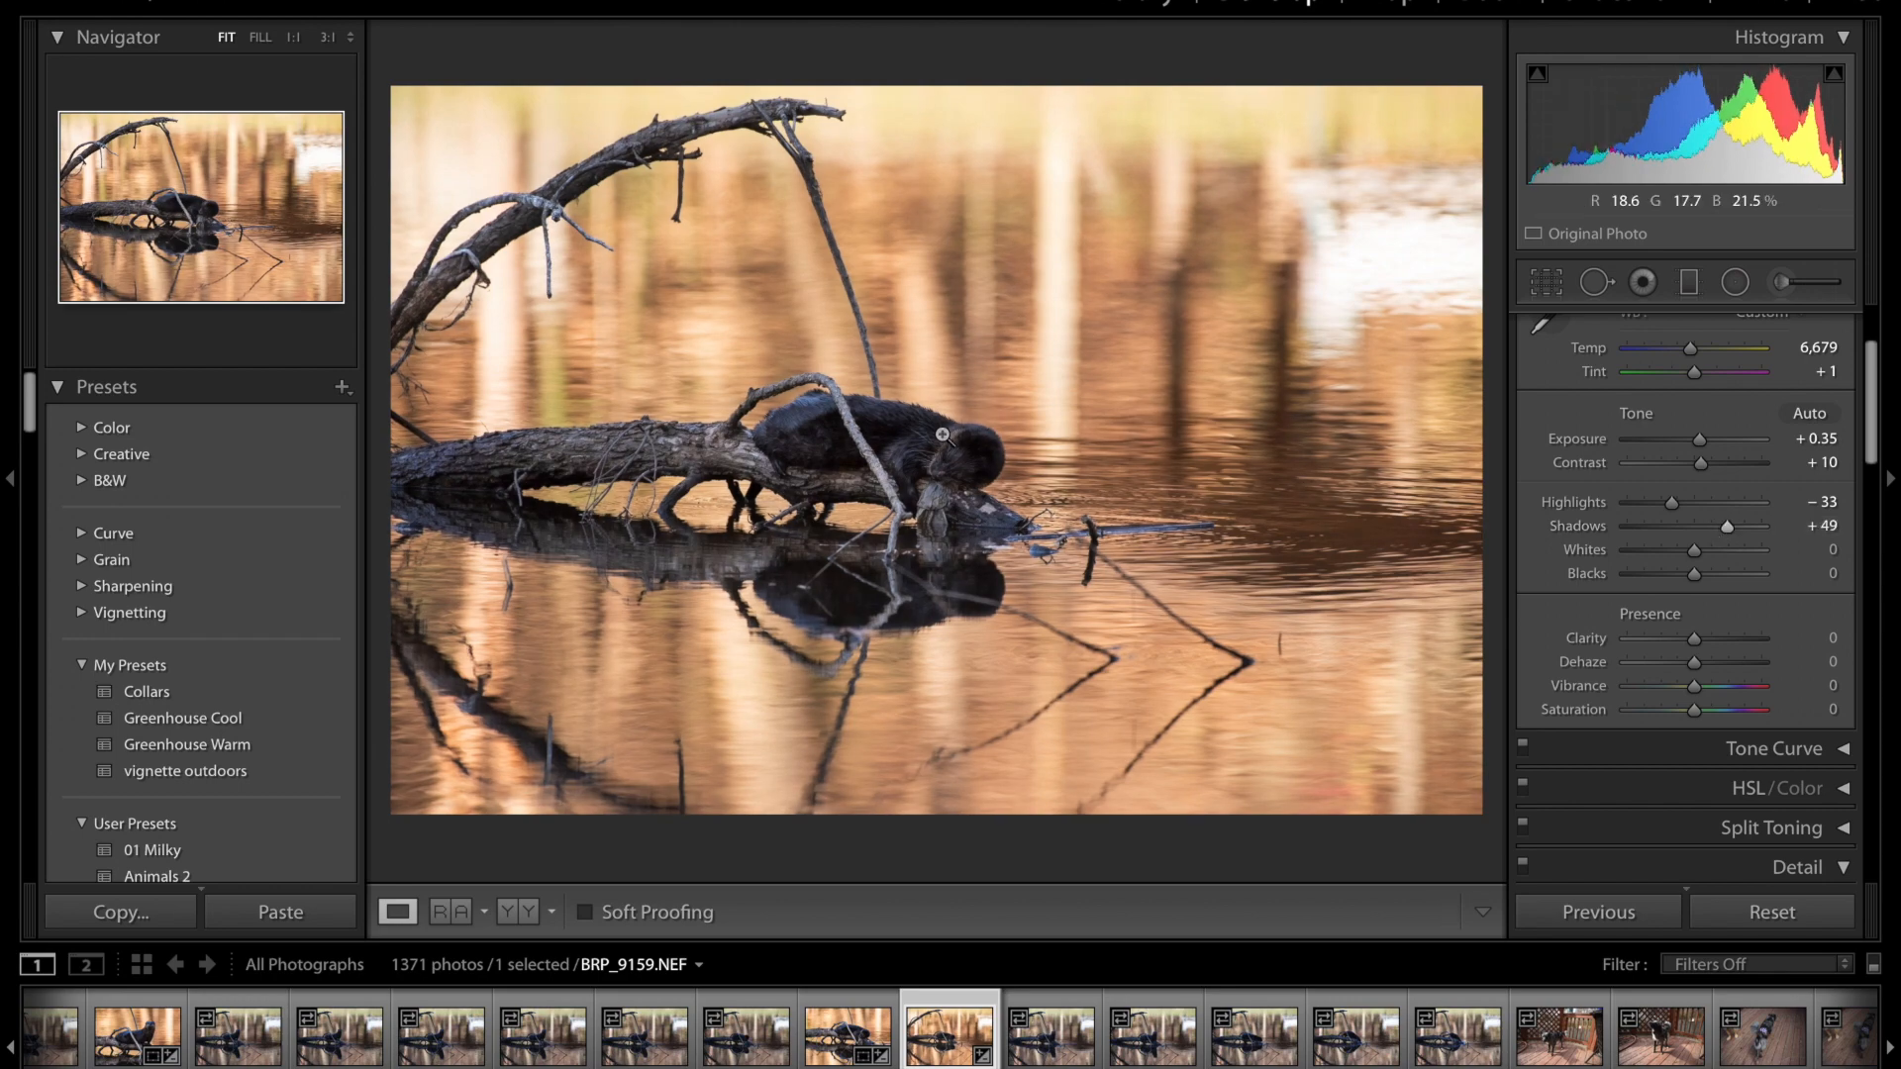
{"action": "left_click", "coordinate": [917, 451]}
{"action": "mouse_move", "coordinate": [1725, 527]}
{"action": "left_mouse_down"}
{"action": "mouse_move", "coordinate": [1699, 540]}
{"action": "mouse_move", "coordinate": [1736, 544]}
{"action": "left_mouse_up"}
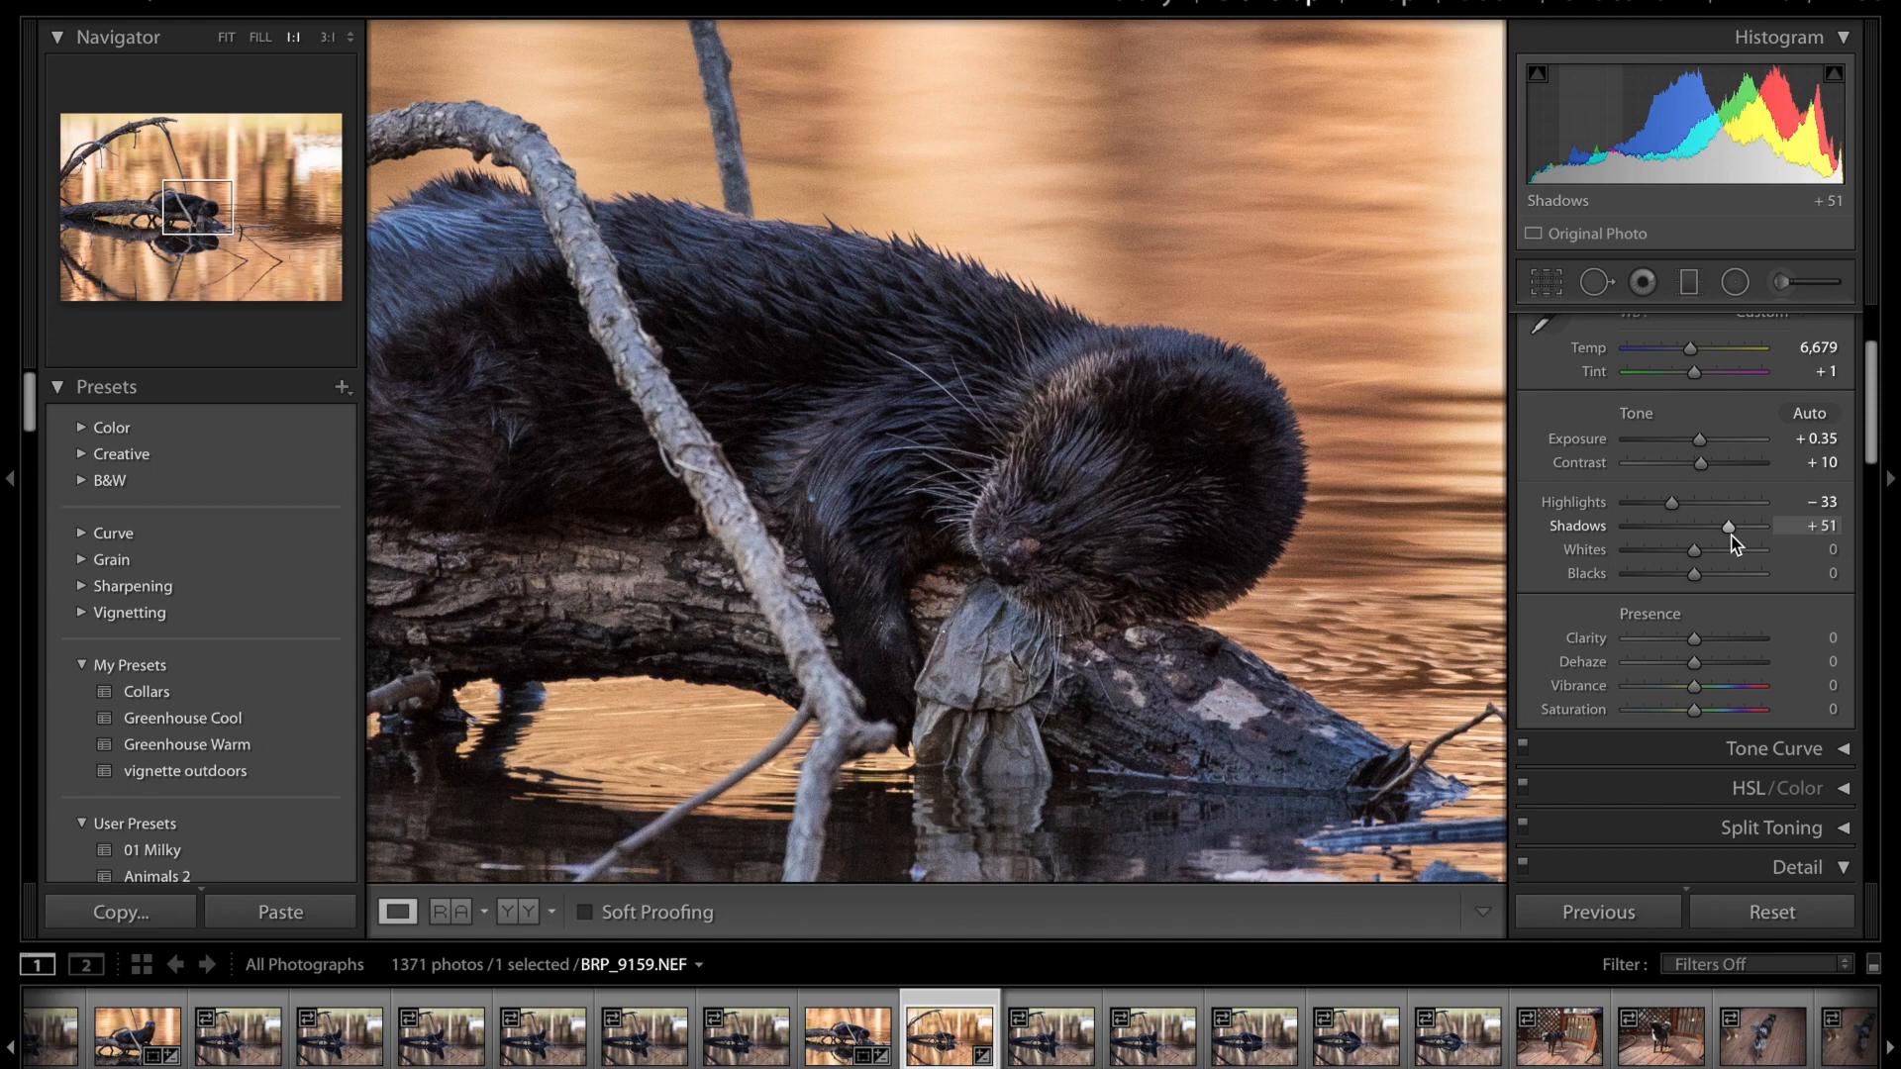
{"action": "left_click", "coordinate": [1061, 489]}
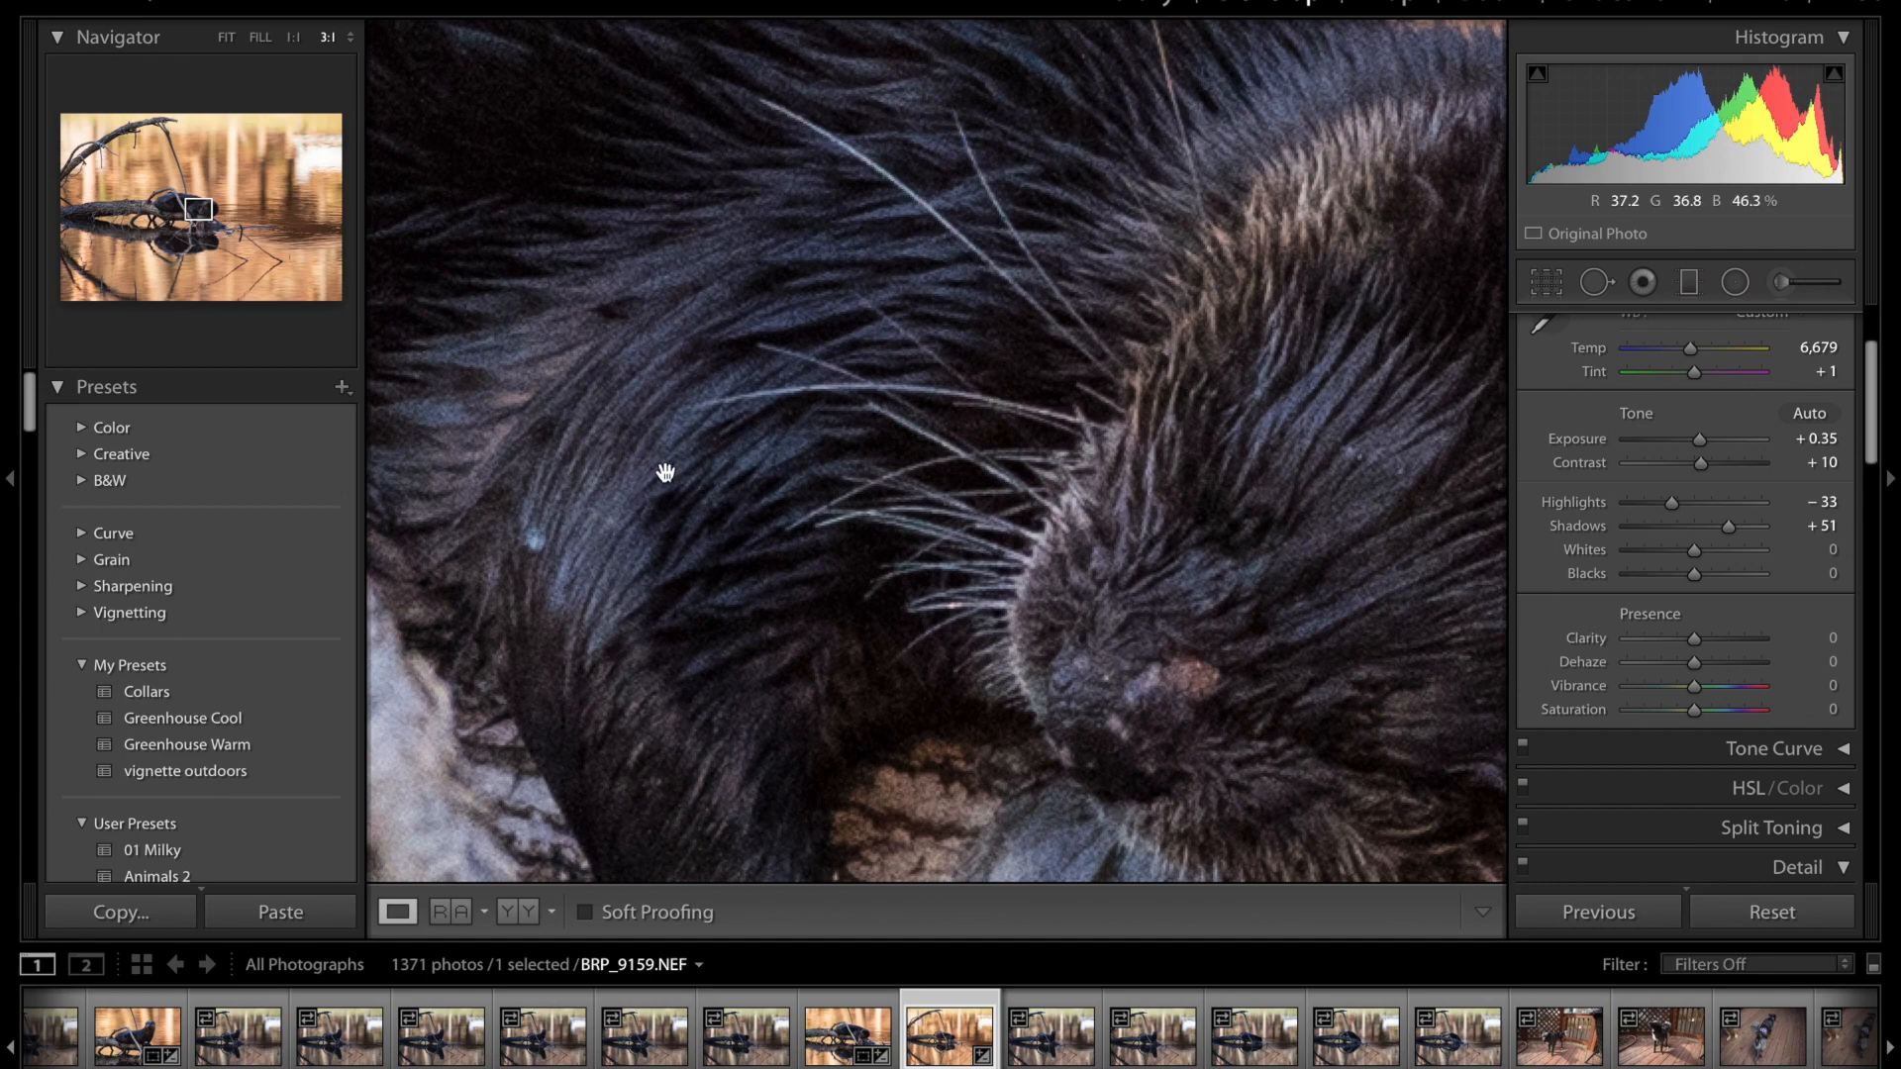
{"action": "left_click", "coordinate": [665, 472]}
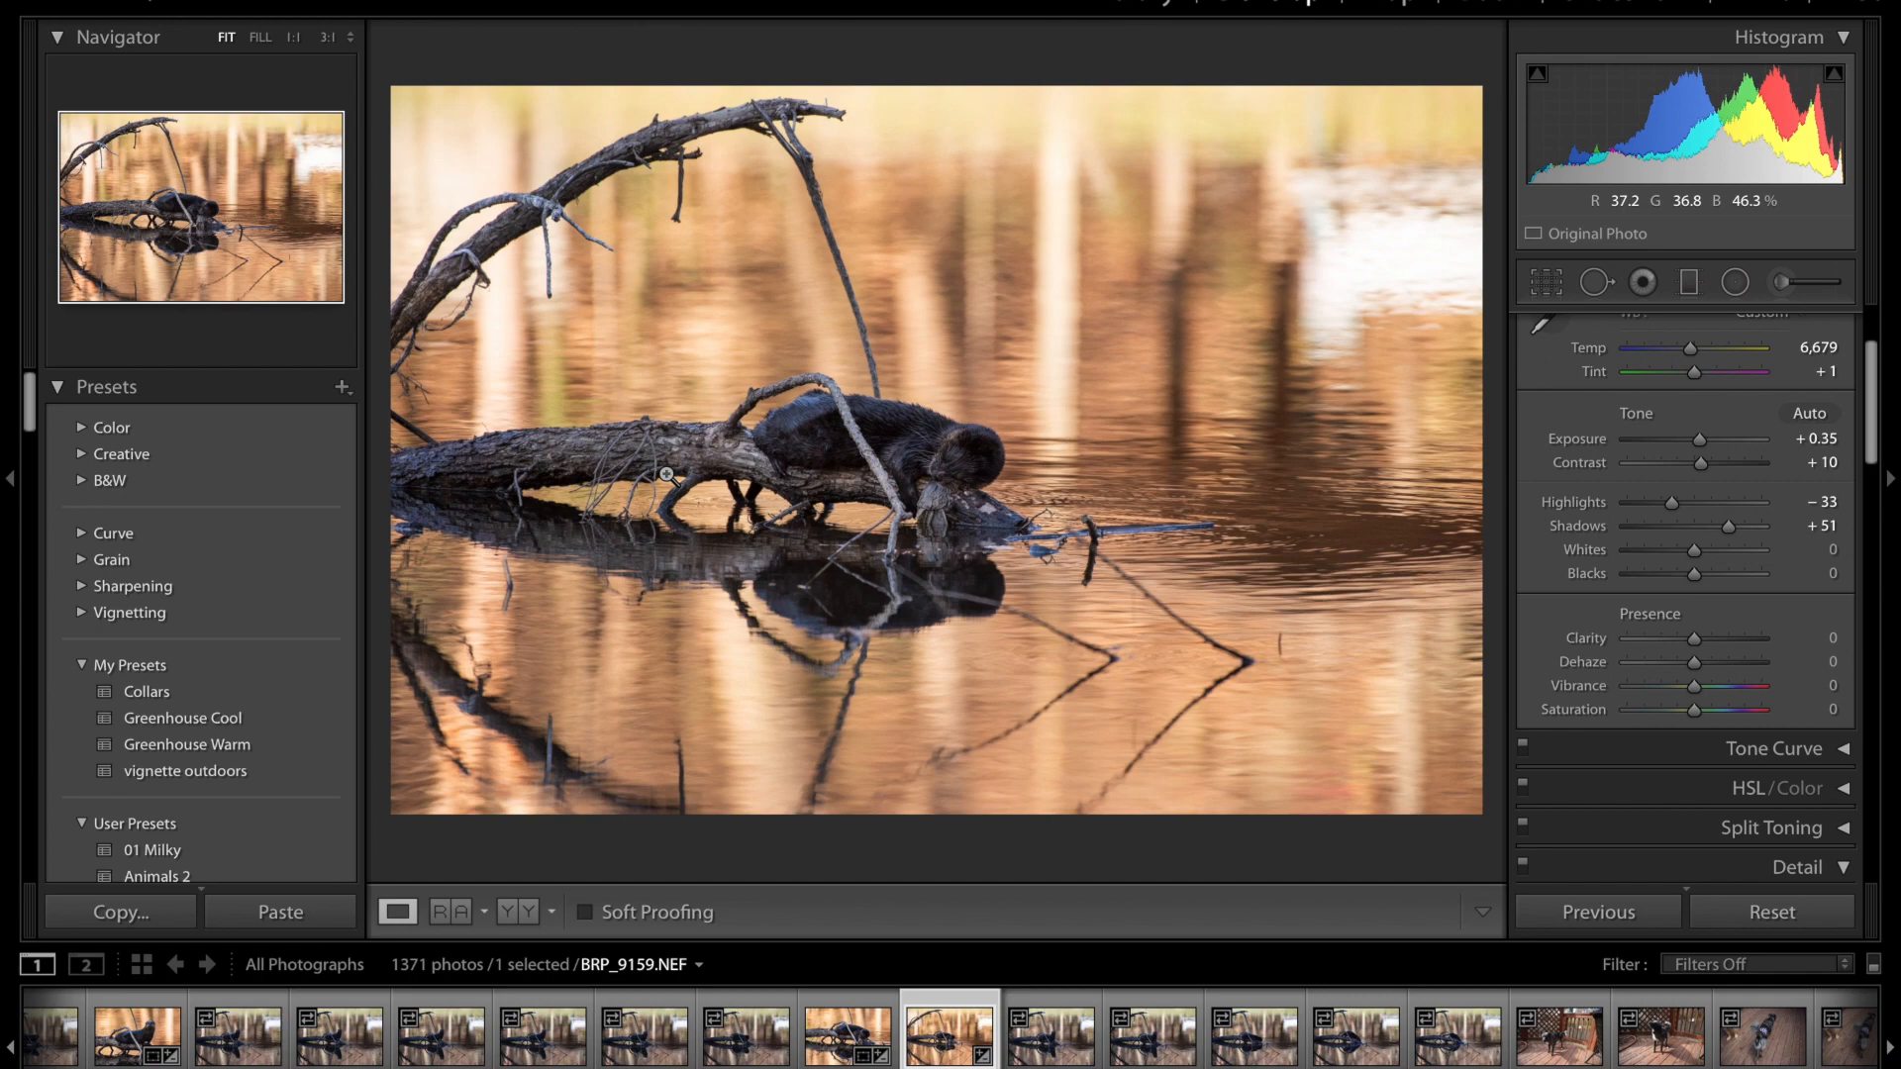
- Set shadows to +24, whites to −12 and blacks to −4
{"action": "left_click_drag", "start_coordinate": [1729, 526], "coordinate": [1735, 595]}
{"action": "left_click_drag", "start_coordinate": [1650, 596], "coordinate": [1690, 596]}
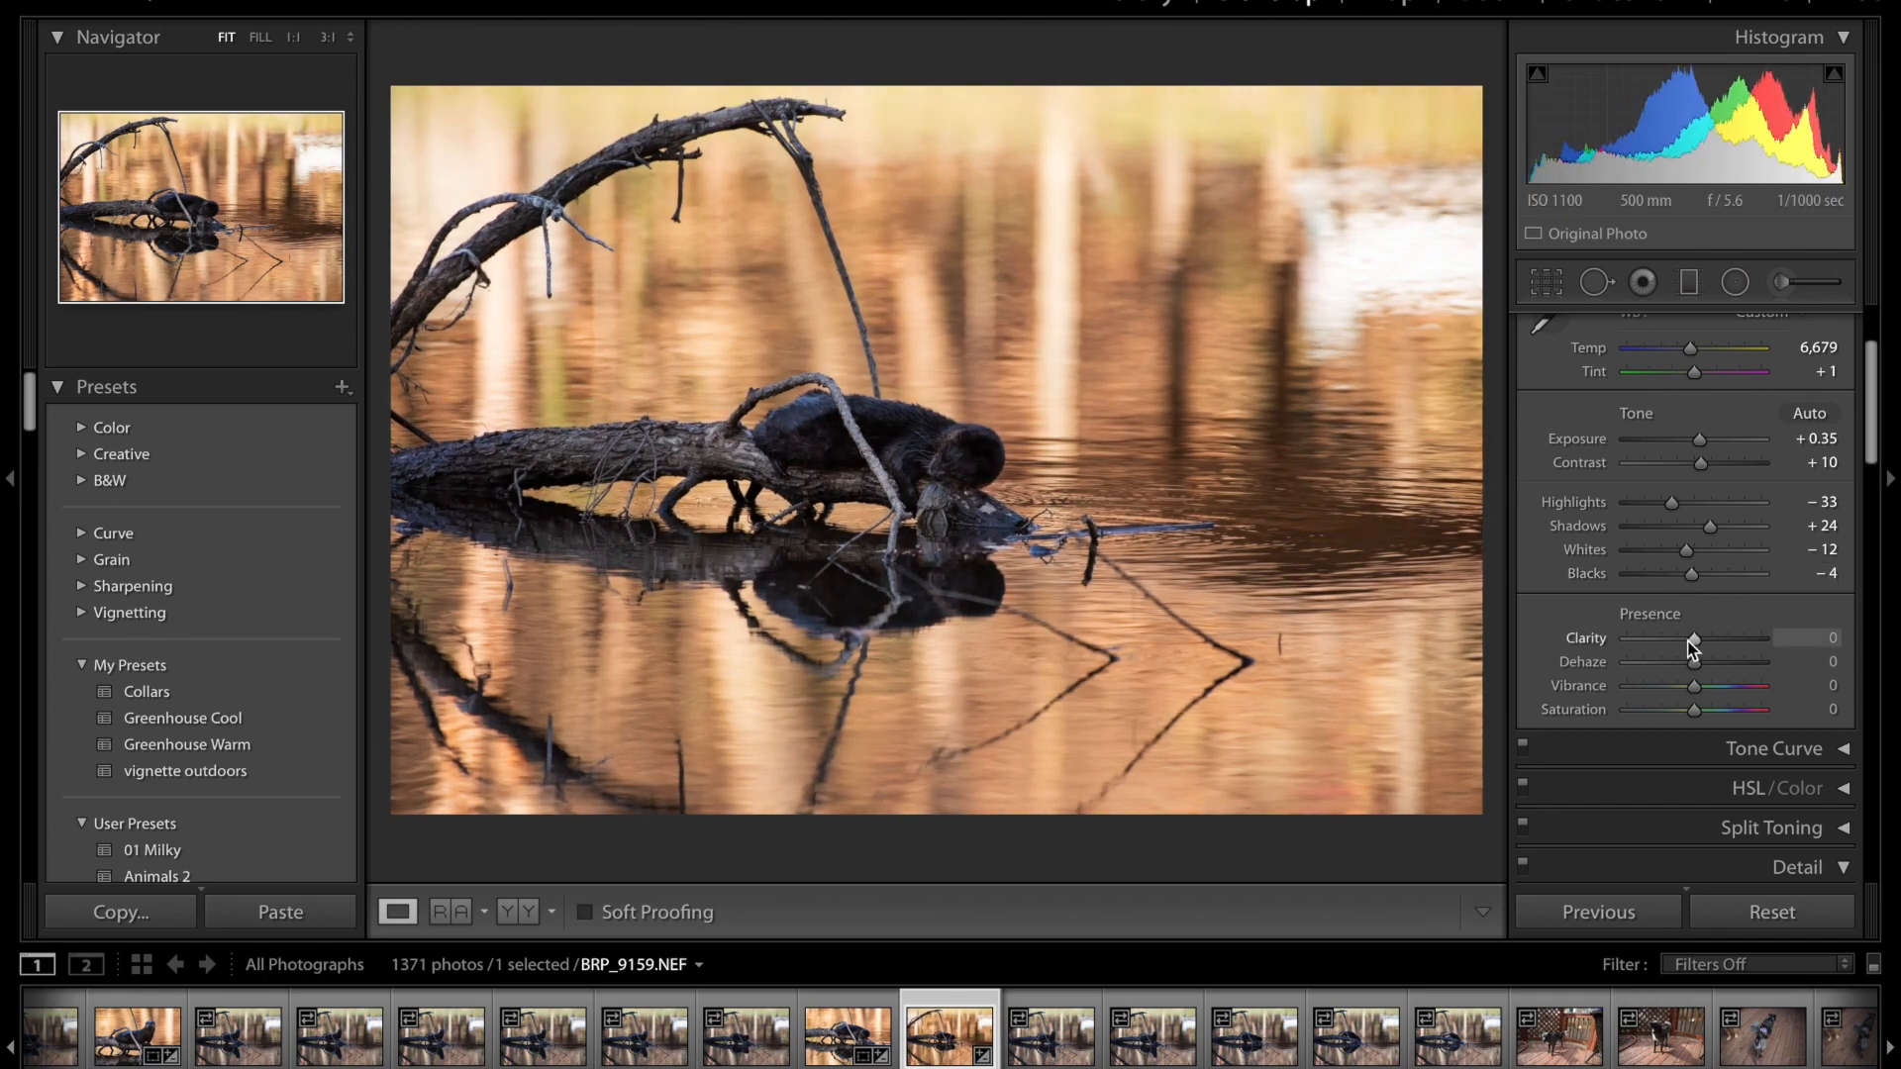
- Try a clarity of +10 on the otter photo and return it to 0
{"action": "scroll", "coordinate": [1689, 639], "scroll_direction": "down", "scroll_amount": 1}
{"action": "left_click_drag", "start_coordinate": [1669, 597], "coordinate": [1712, 600]}
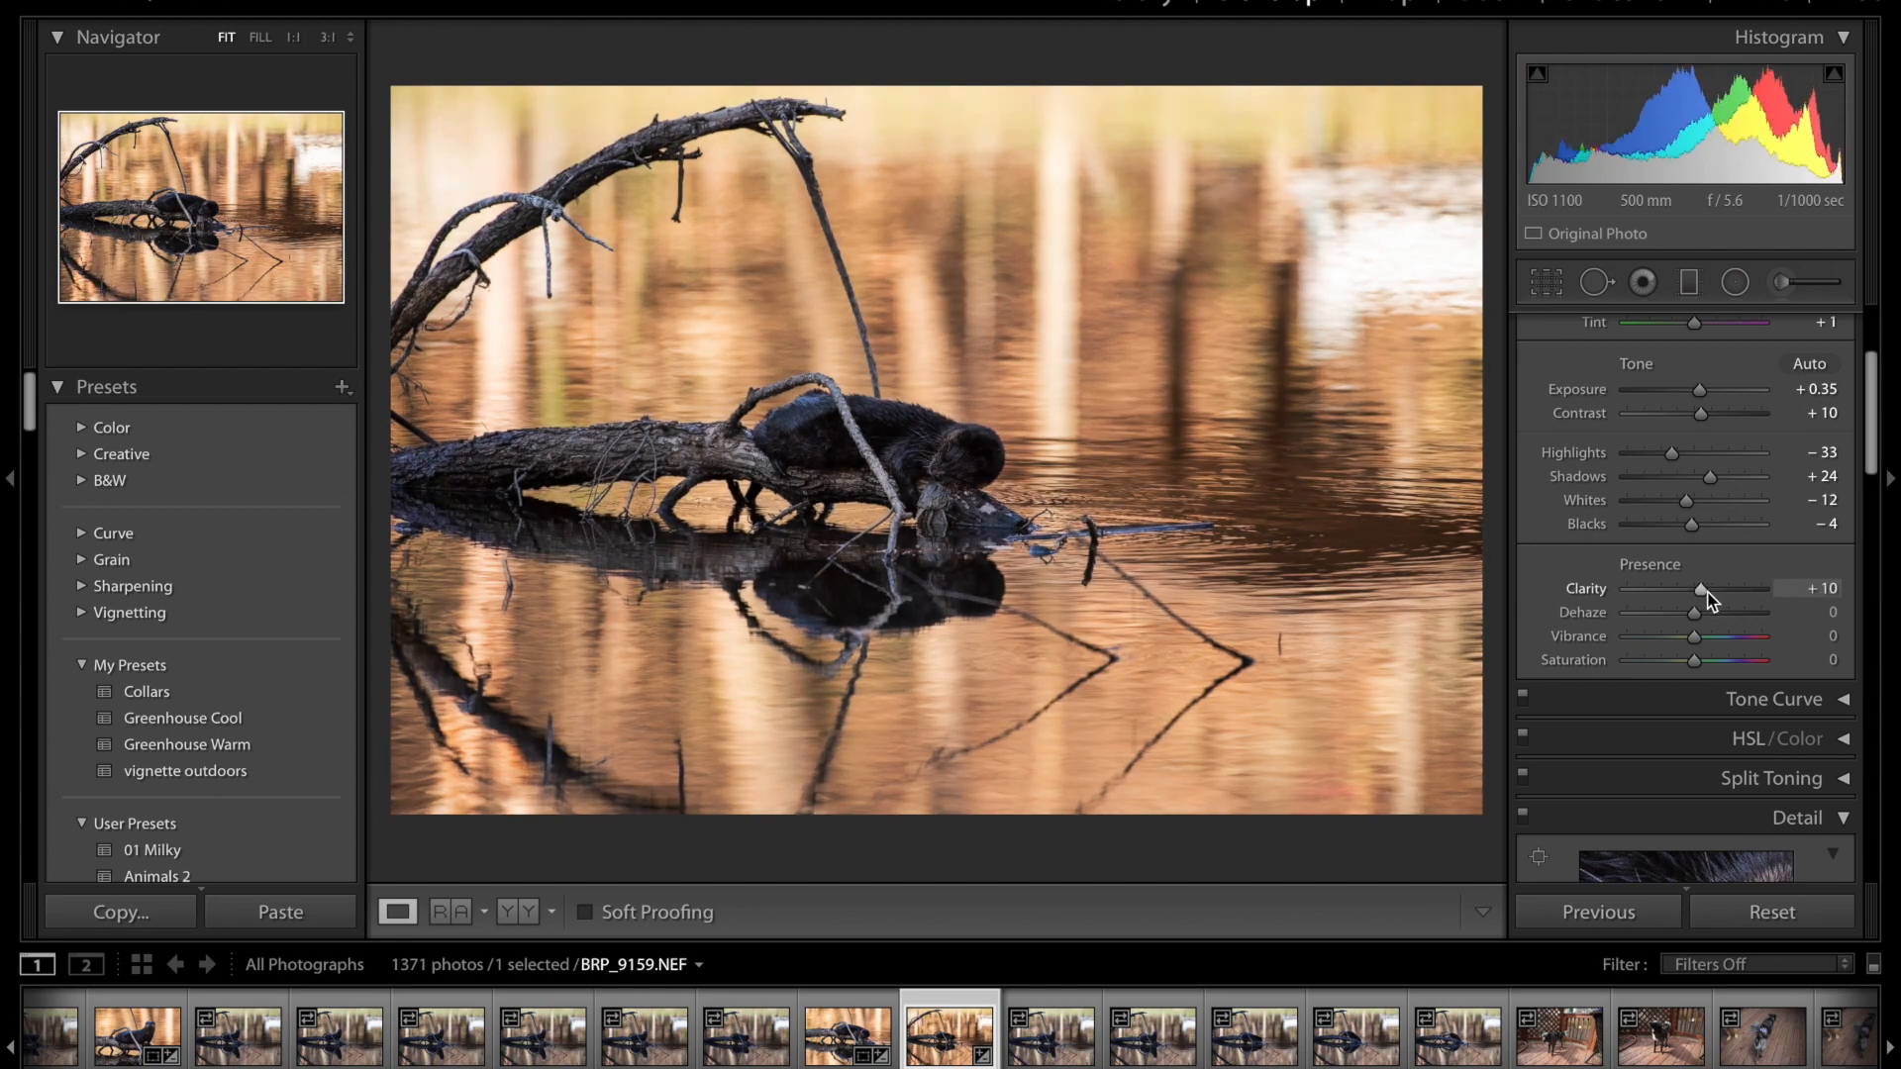
{"action": "left_click_drag", "start_coordinate": [1717, 599], "coordinate": [1705, 600]}
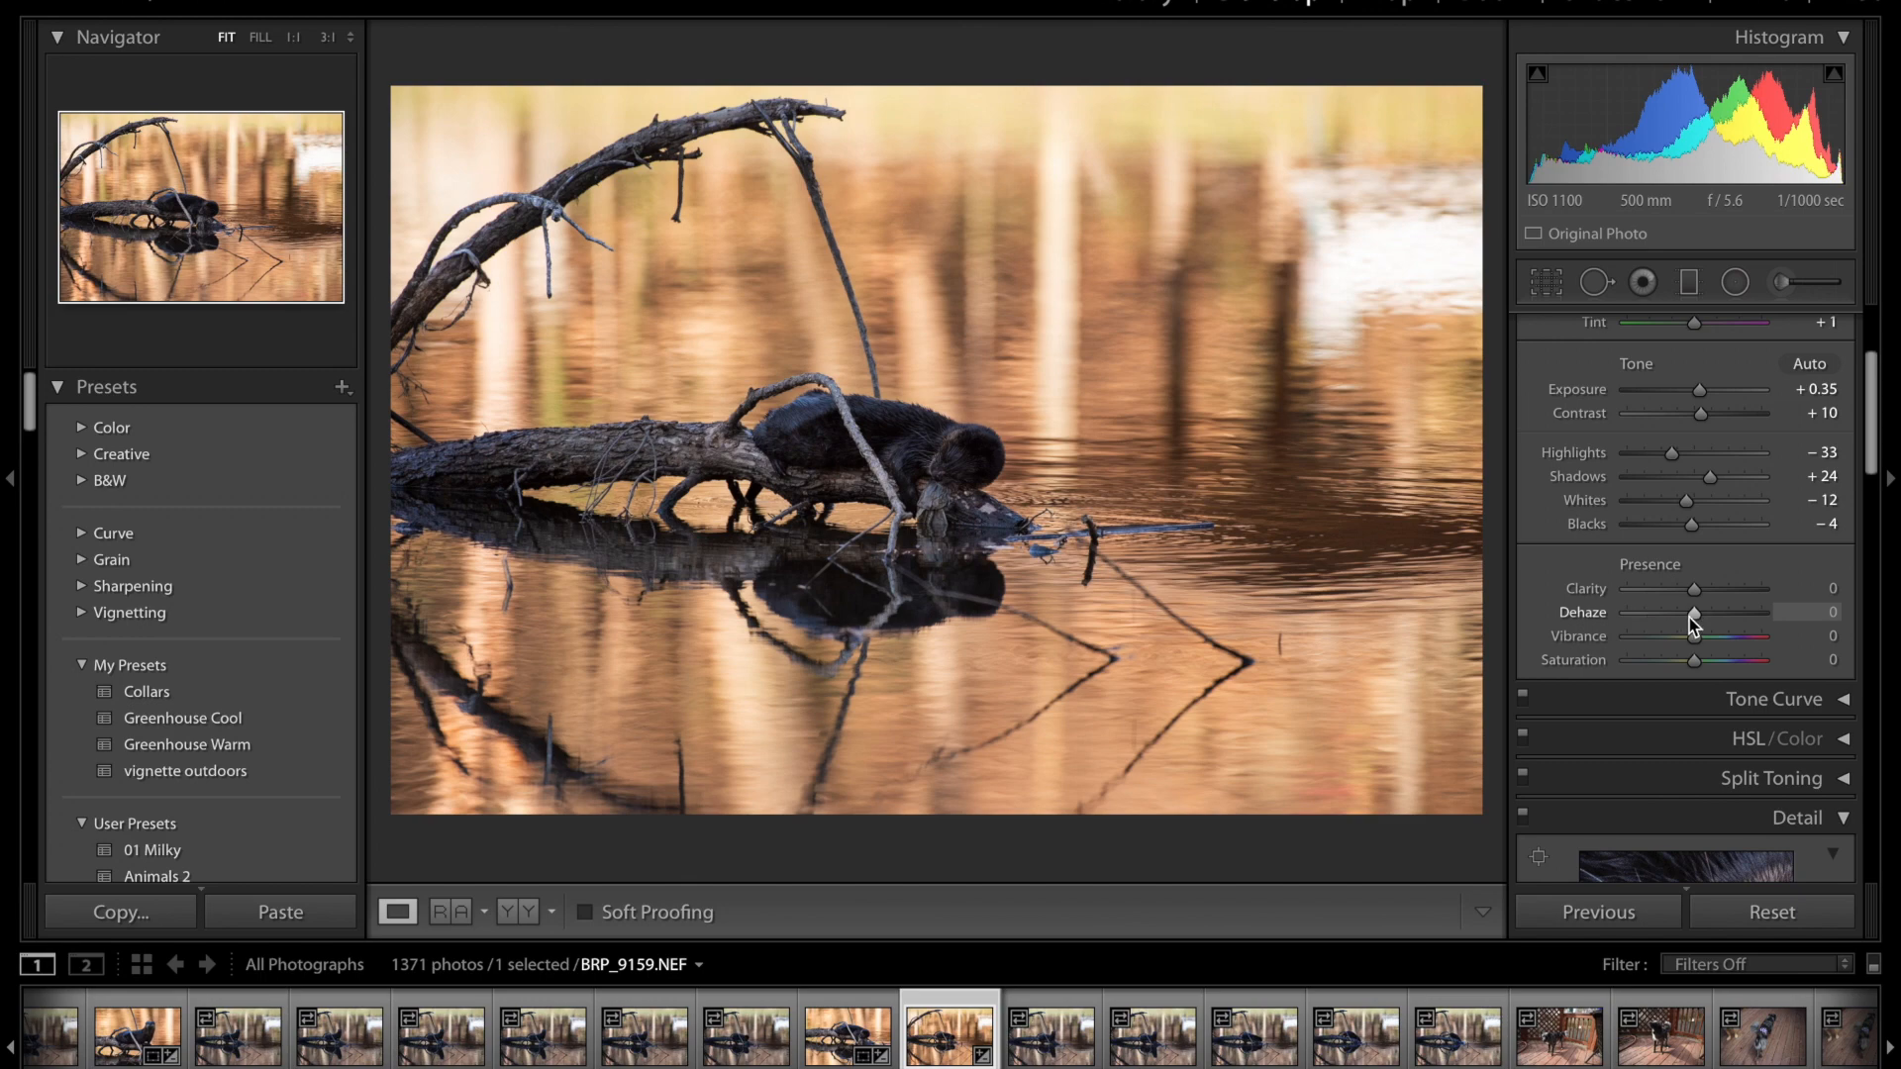
- Set vibrance to +12 and saturation to +8, and raise shadows to +50
{"action": "left_click_drag", "start_coordinate": [1697, 618], "coordinate": [1701, 661]}
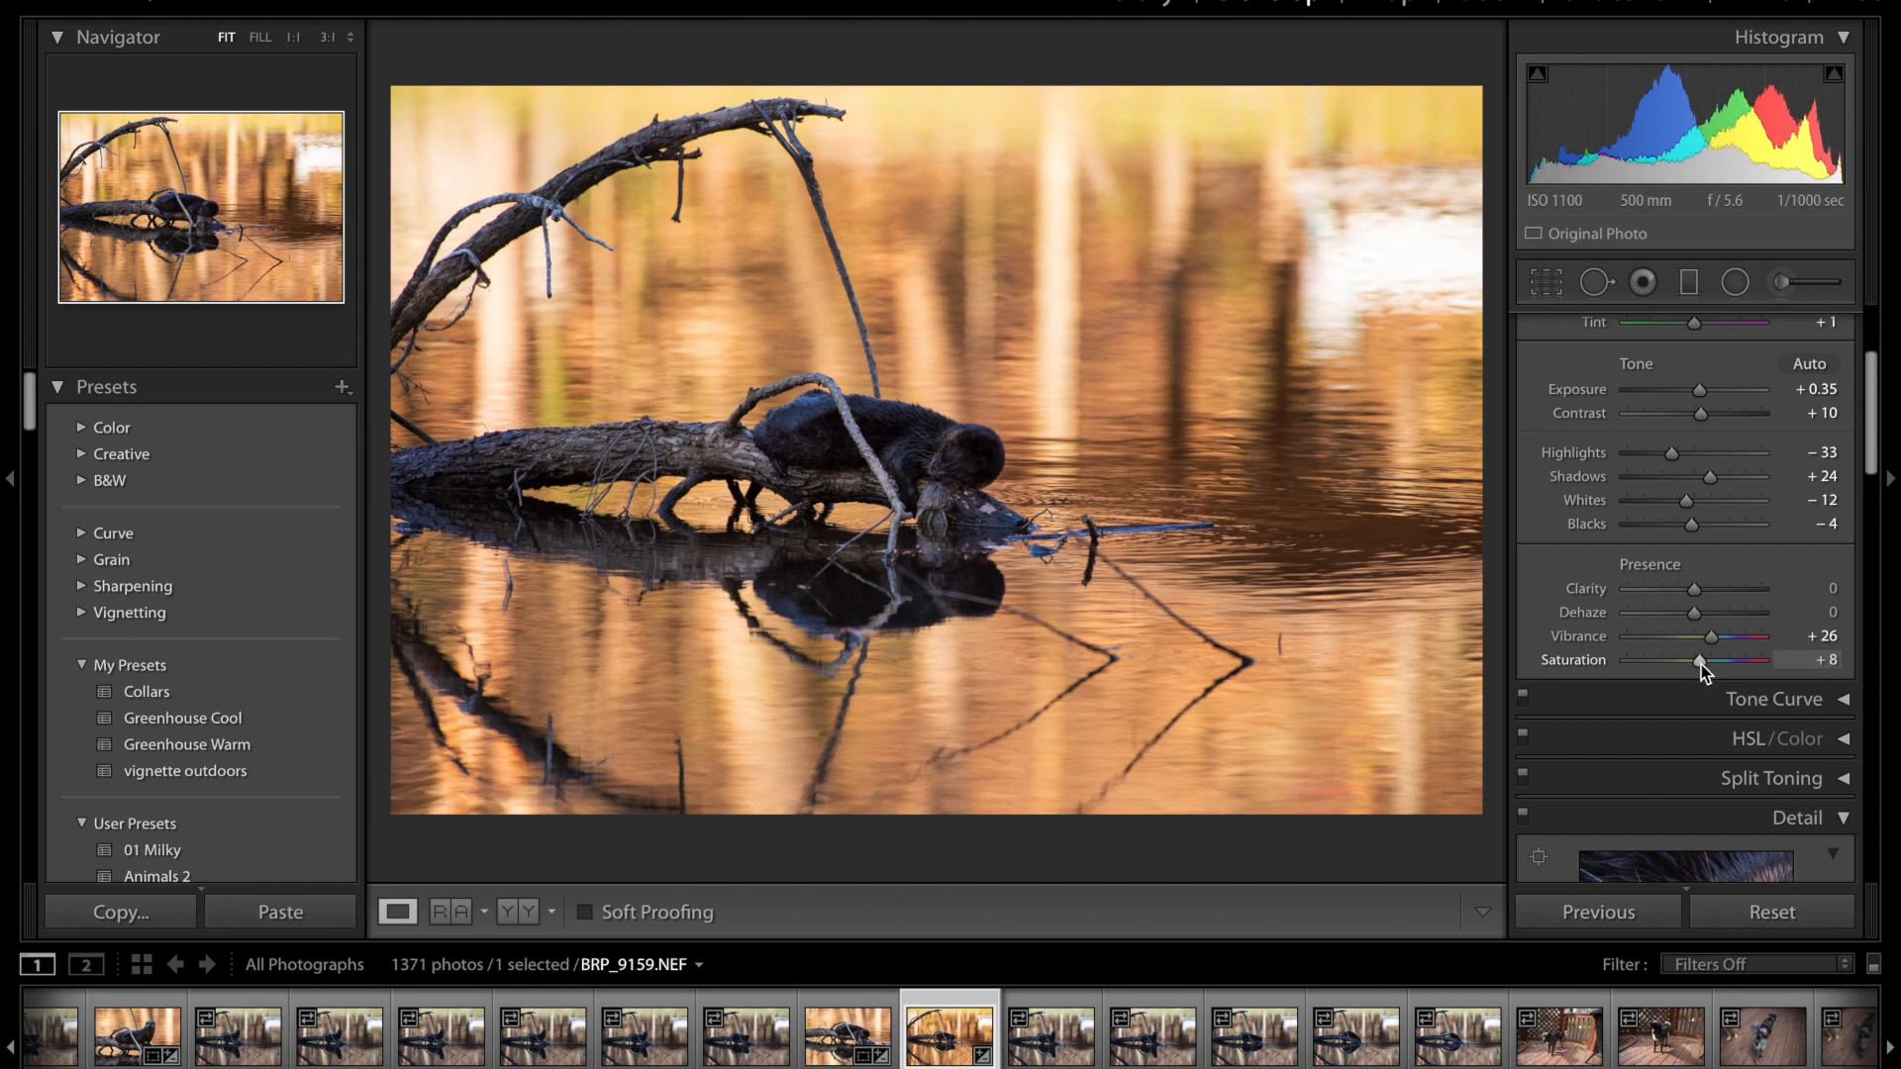
{"action": "left_click_drag", "start_coordinate": [1716, 651], "coordinate": [1707, 645]}
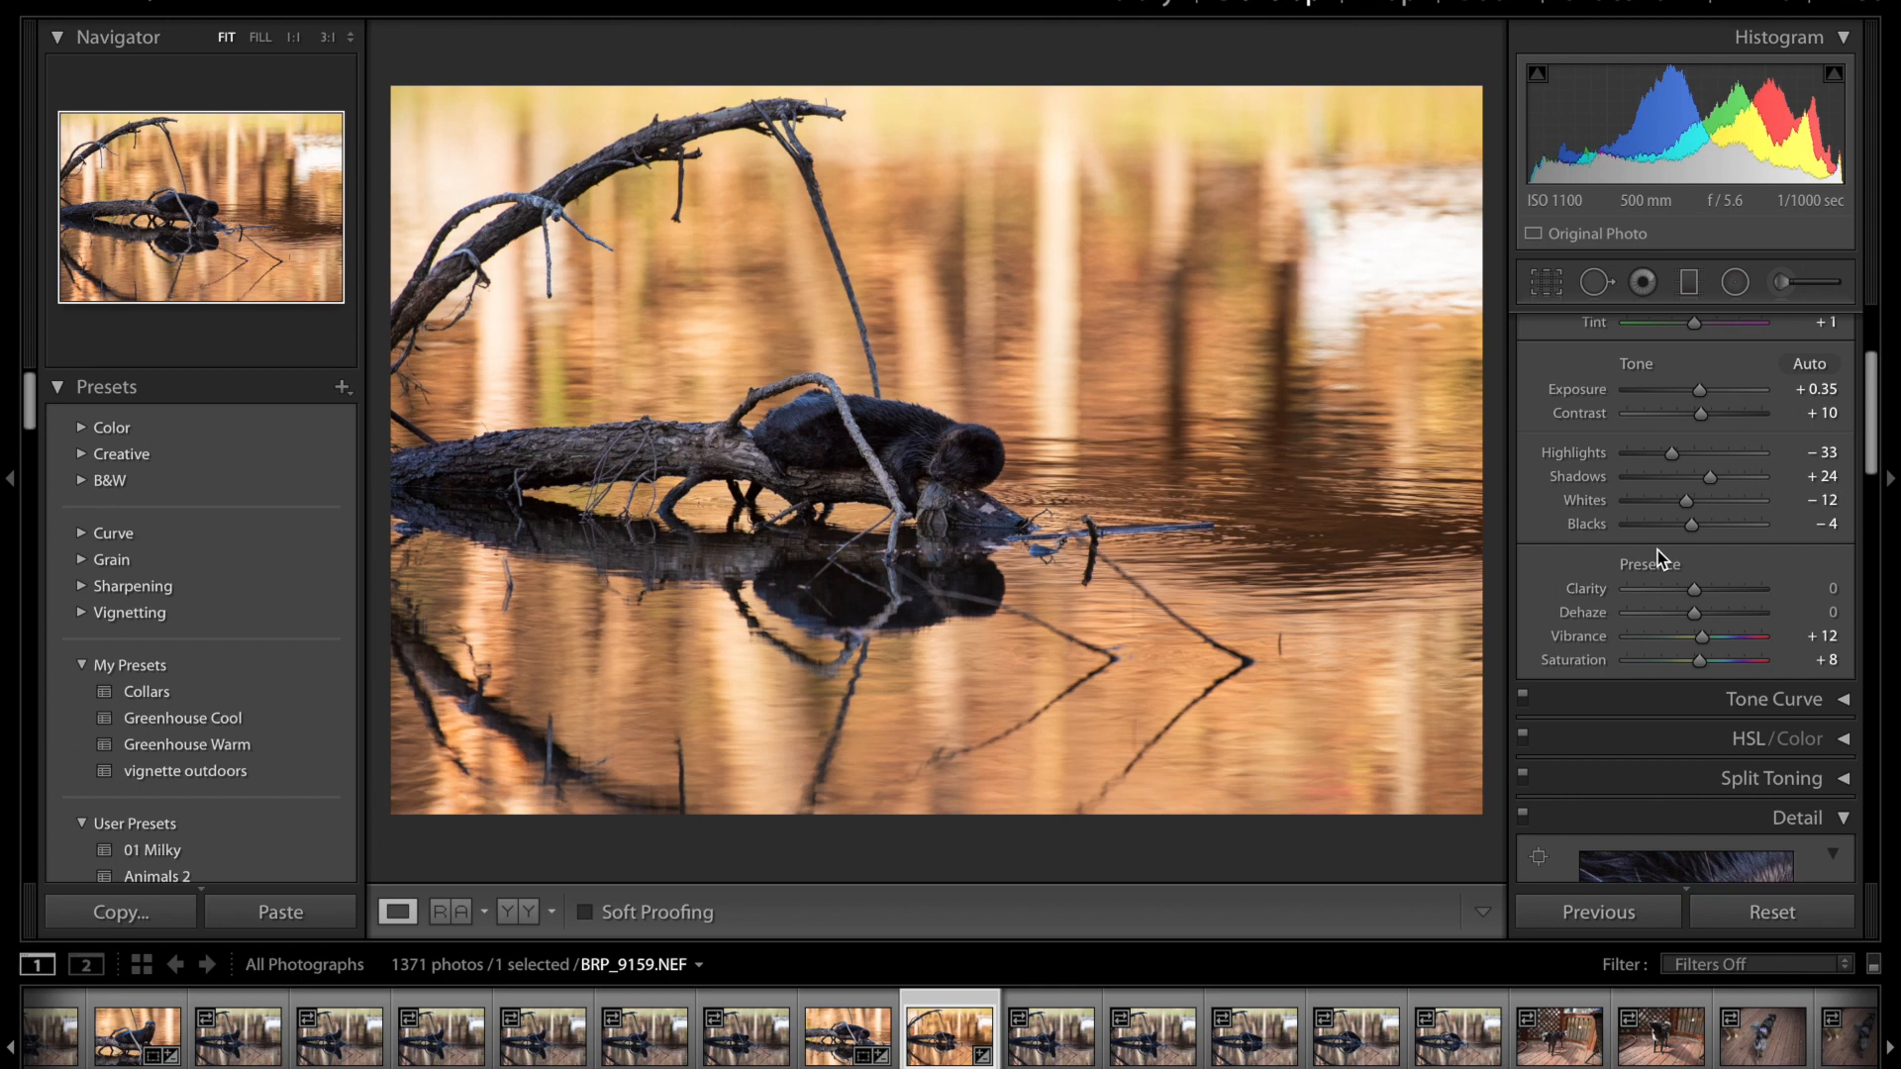
{"action": "scroll", "coordinate": [1663, 561], "scroll_direction": "up", "scroll_amount": 4}
{"action": "scroll", "coordinate": [1662, 560], "scroll_direction": "down", "scroll_amount": 1}
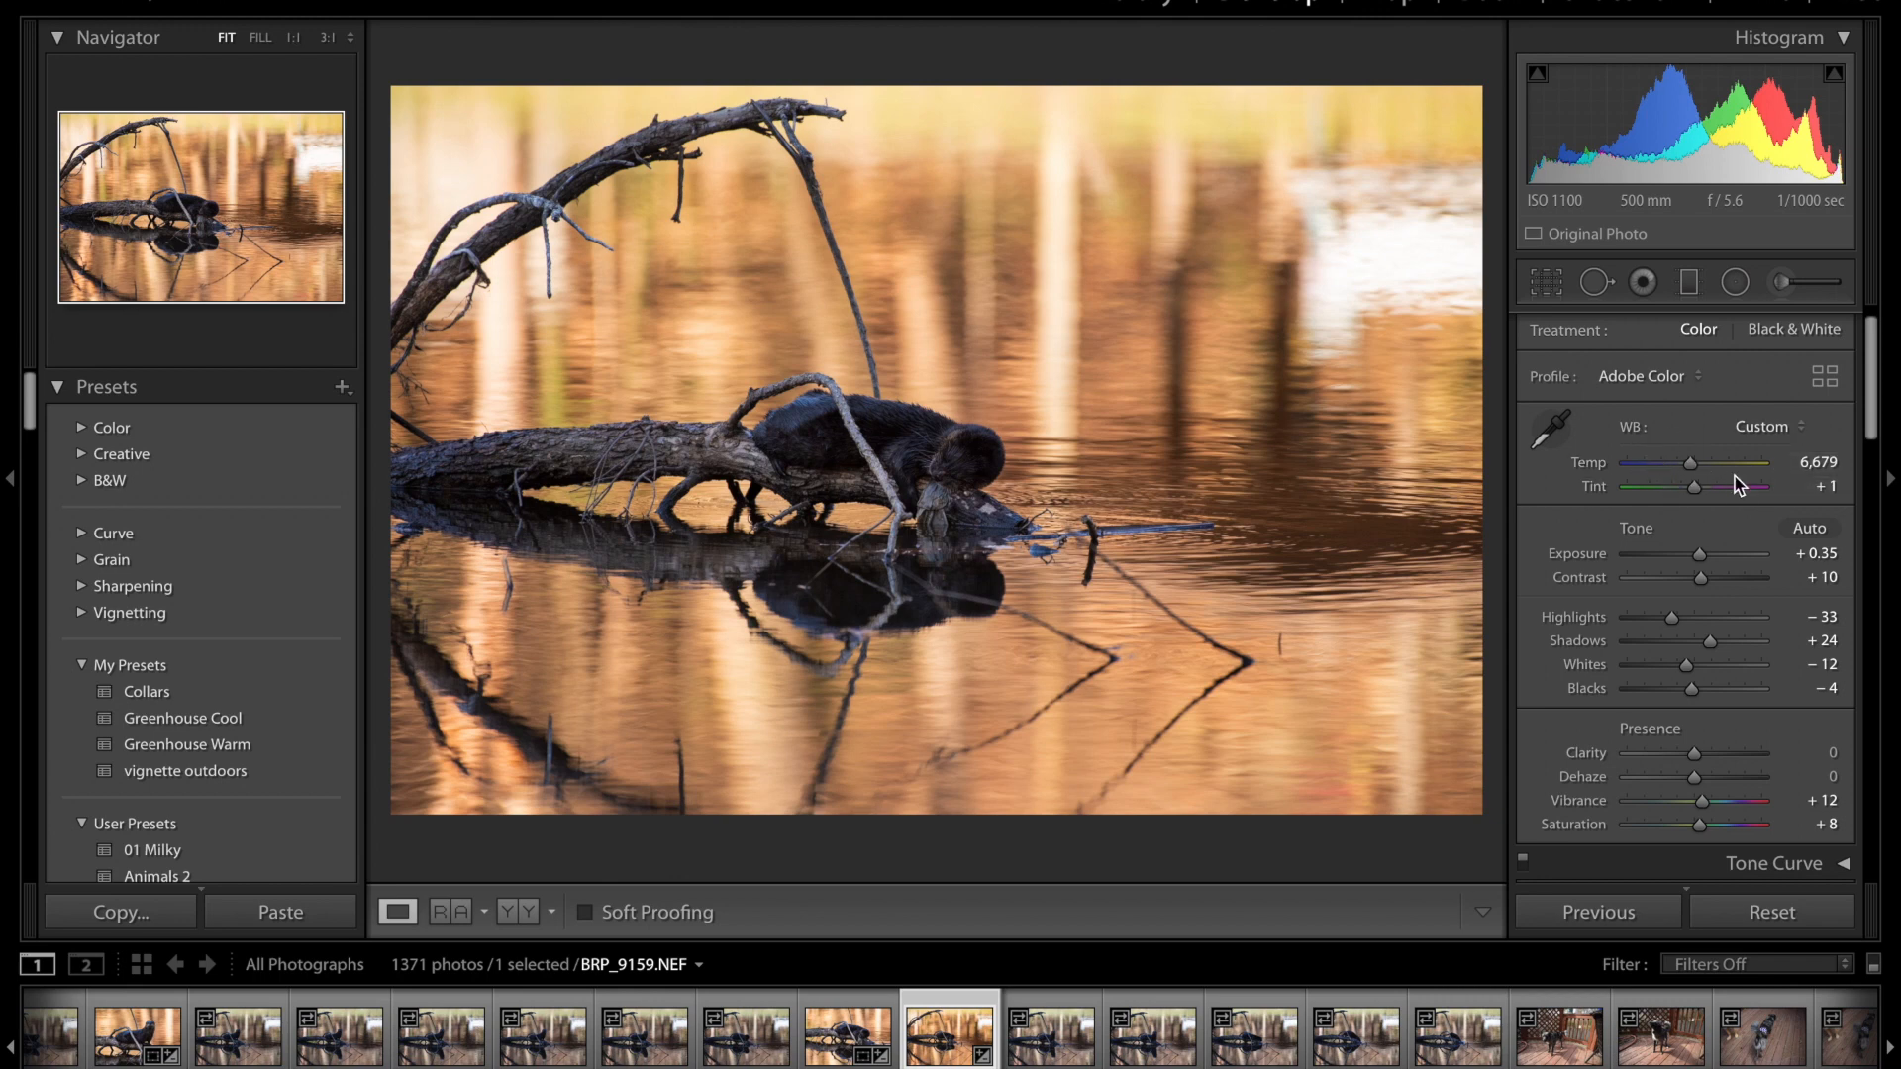
{"action": "scroll", "coordinate": [1680, 569], "scroll_direction": "down", "scroll_amount": 1}
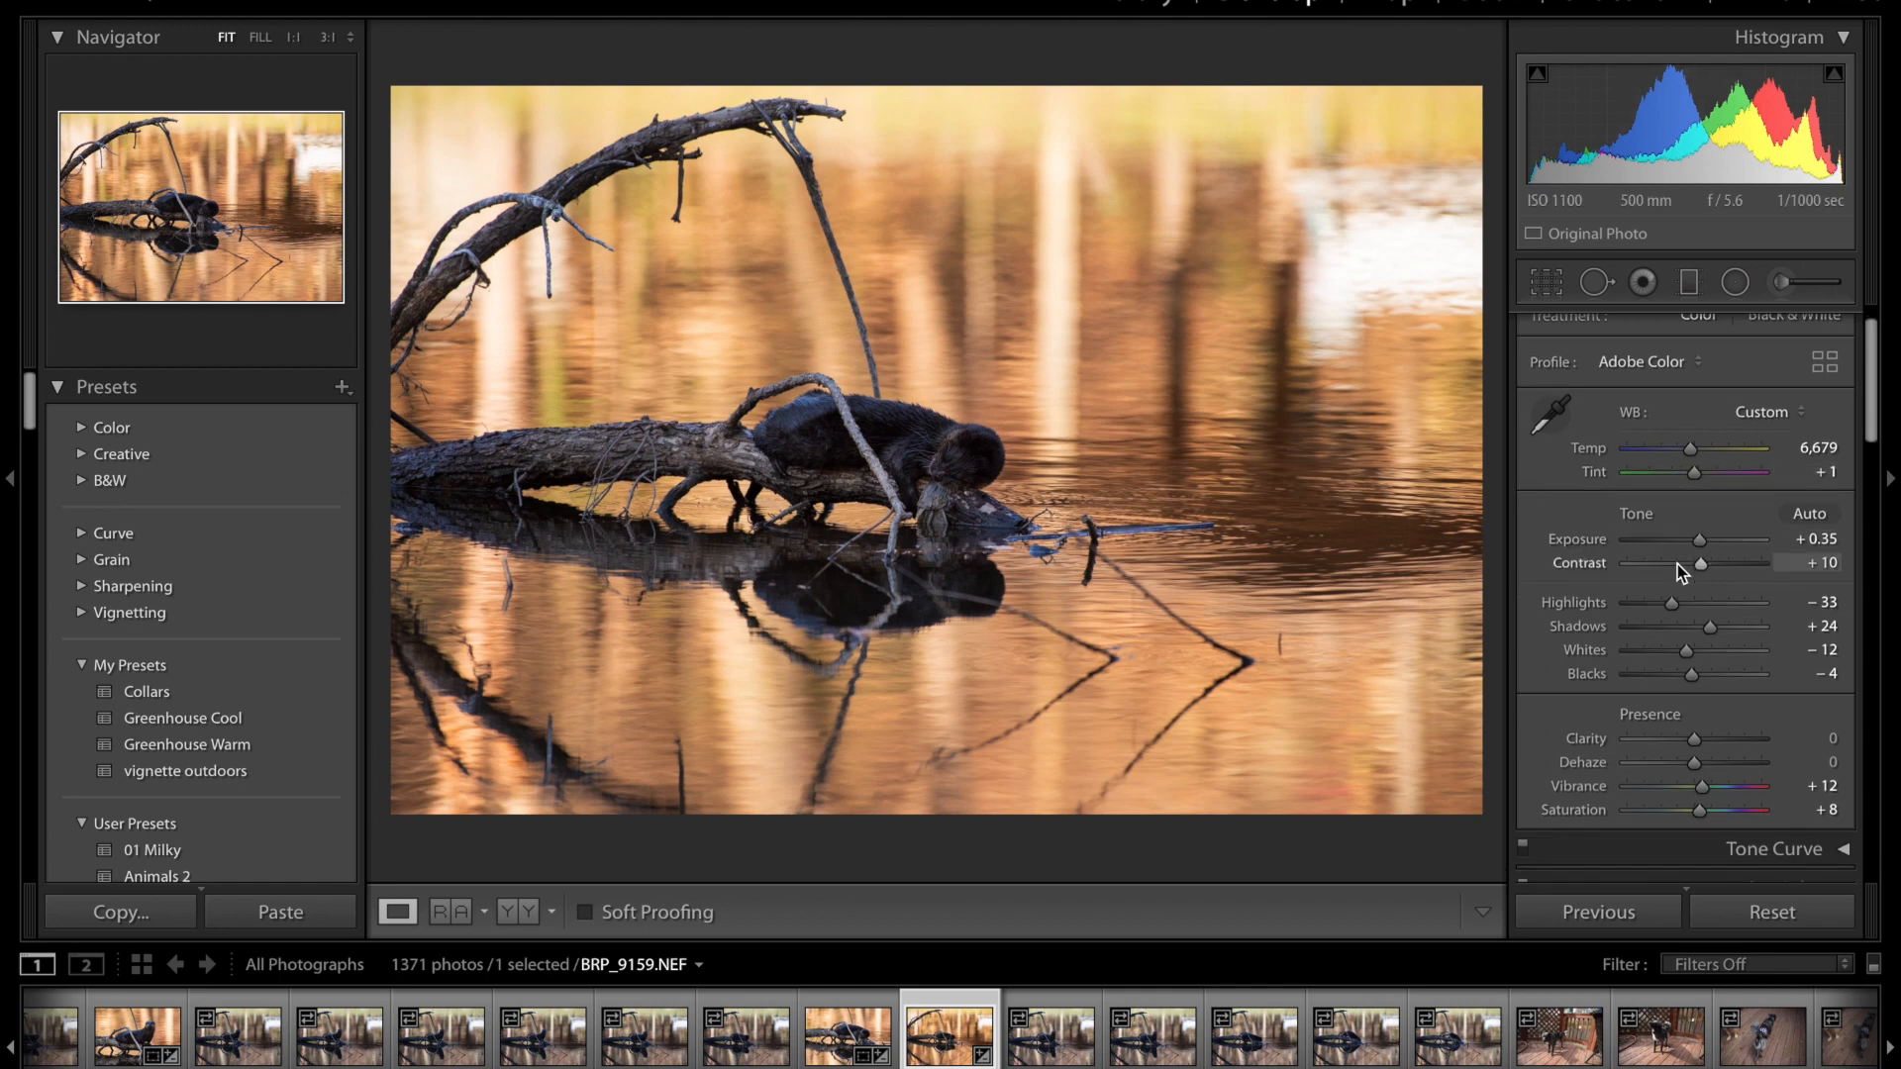
{"action": "scroll", "coordinate": [1680, 569], "scroll_direction": "down", "scroll_amount": 3}
{"action": "scroll", "coordinate": [1695, 493], "scroll_direction": "down", "scroll_amount": 1}
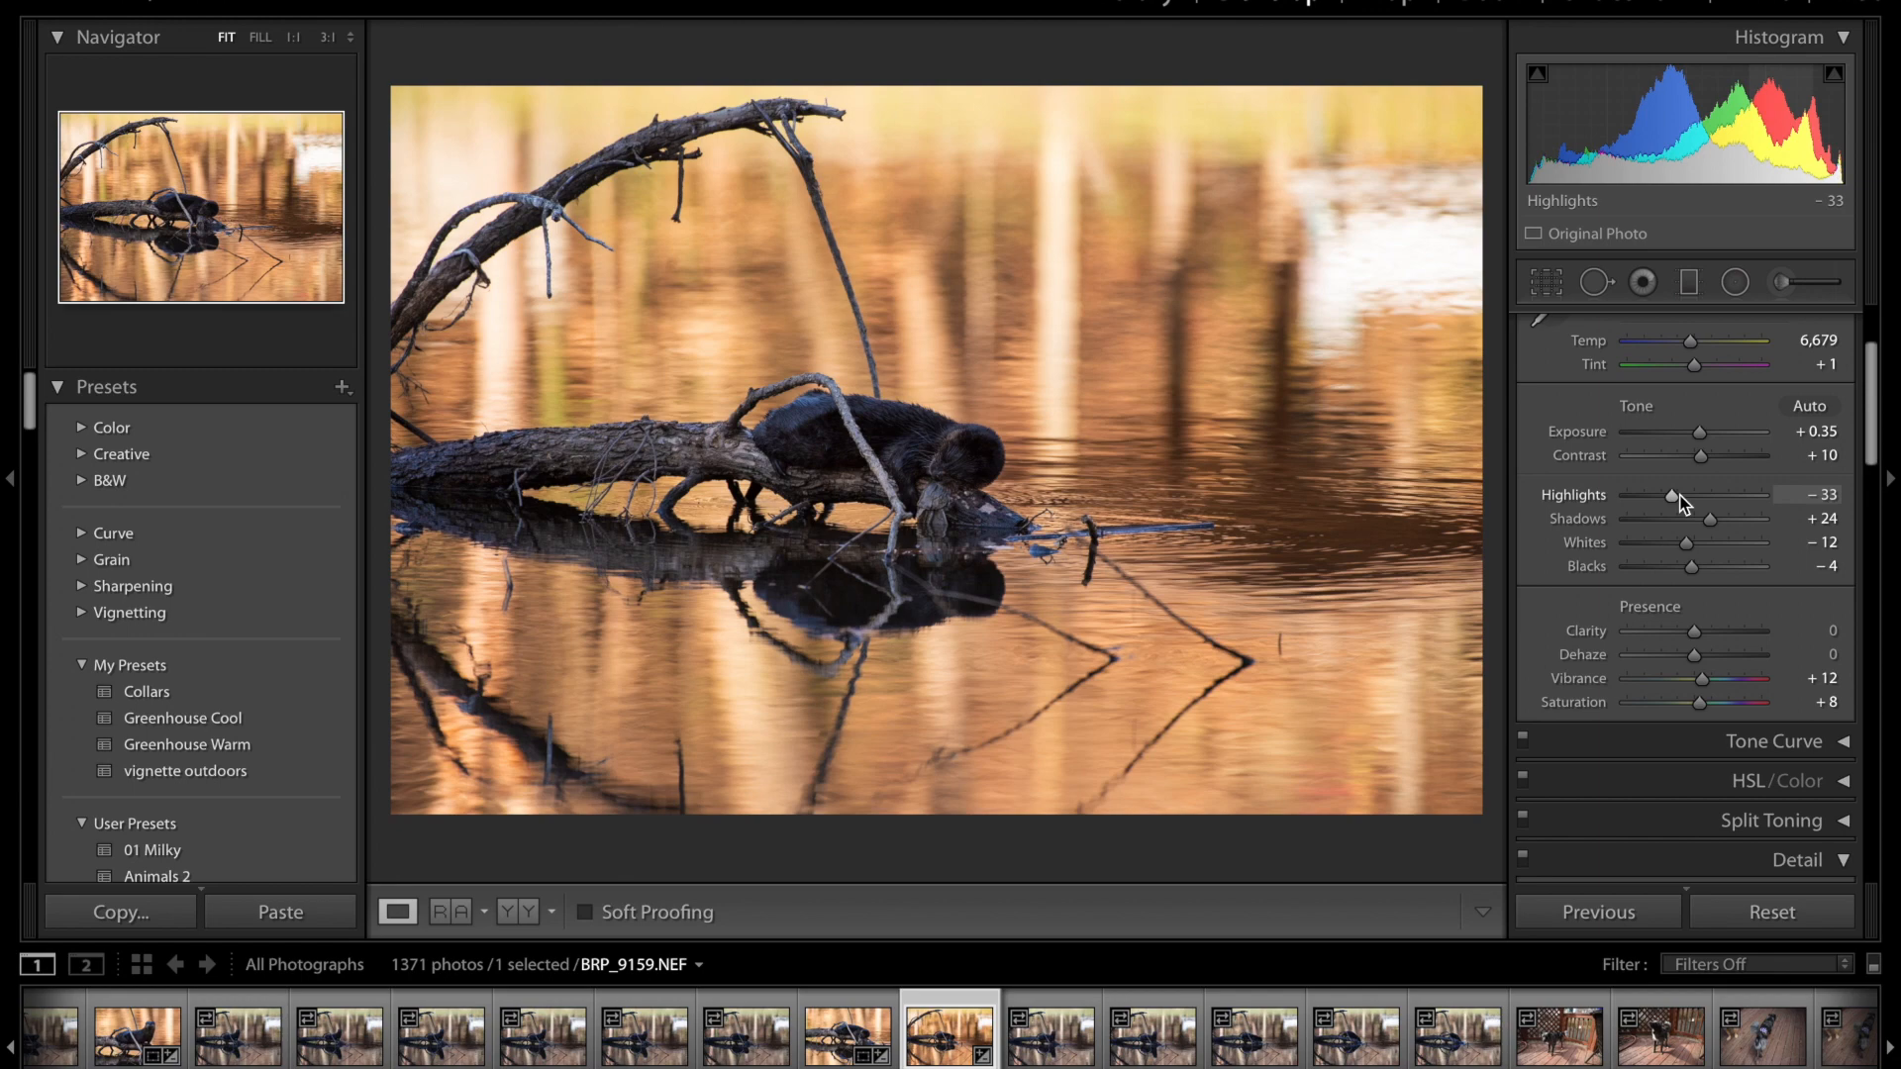
{"action": "mouse_move", "coordinate": [1711, 523]}
{"action": "left_mouse_down"}
{"action": "mouse_move", "coordinate": [1655, 523]}
{"action": "mouse_move", "coordinate": [1752, 544]}
{"action": "mouse_move", "coordinate": [1733, 535]}
{"action": "left_mouse_up"}
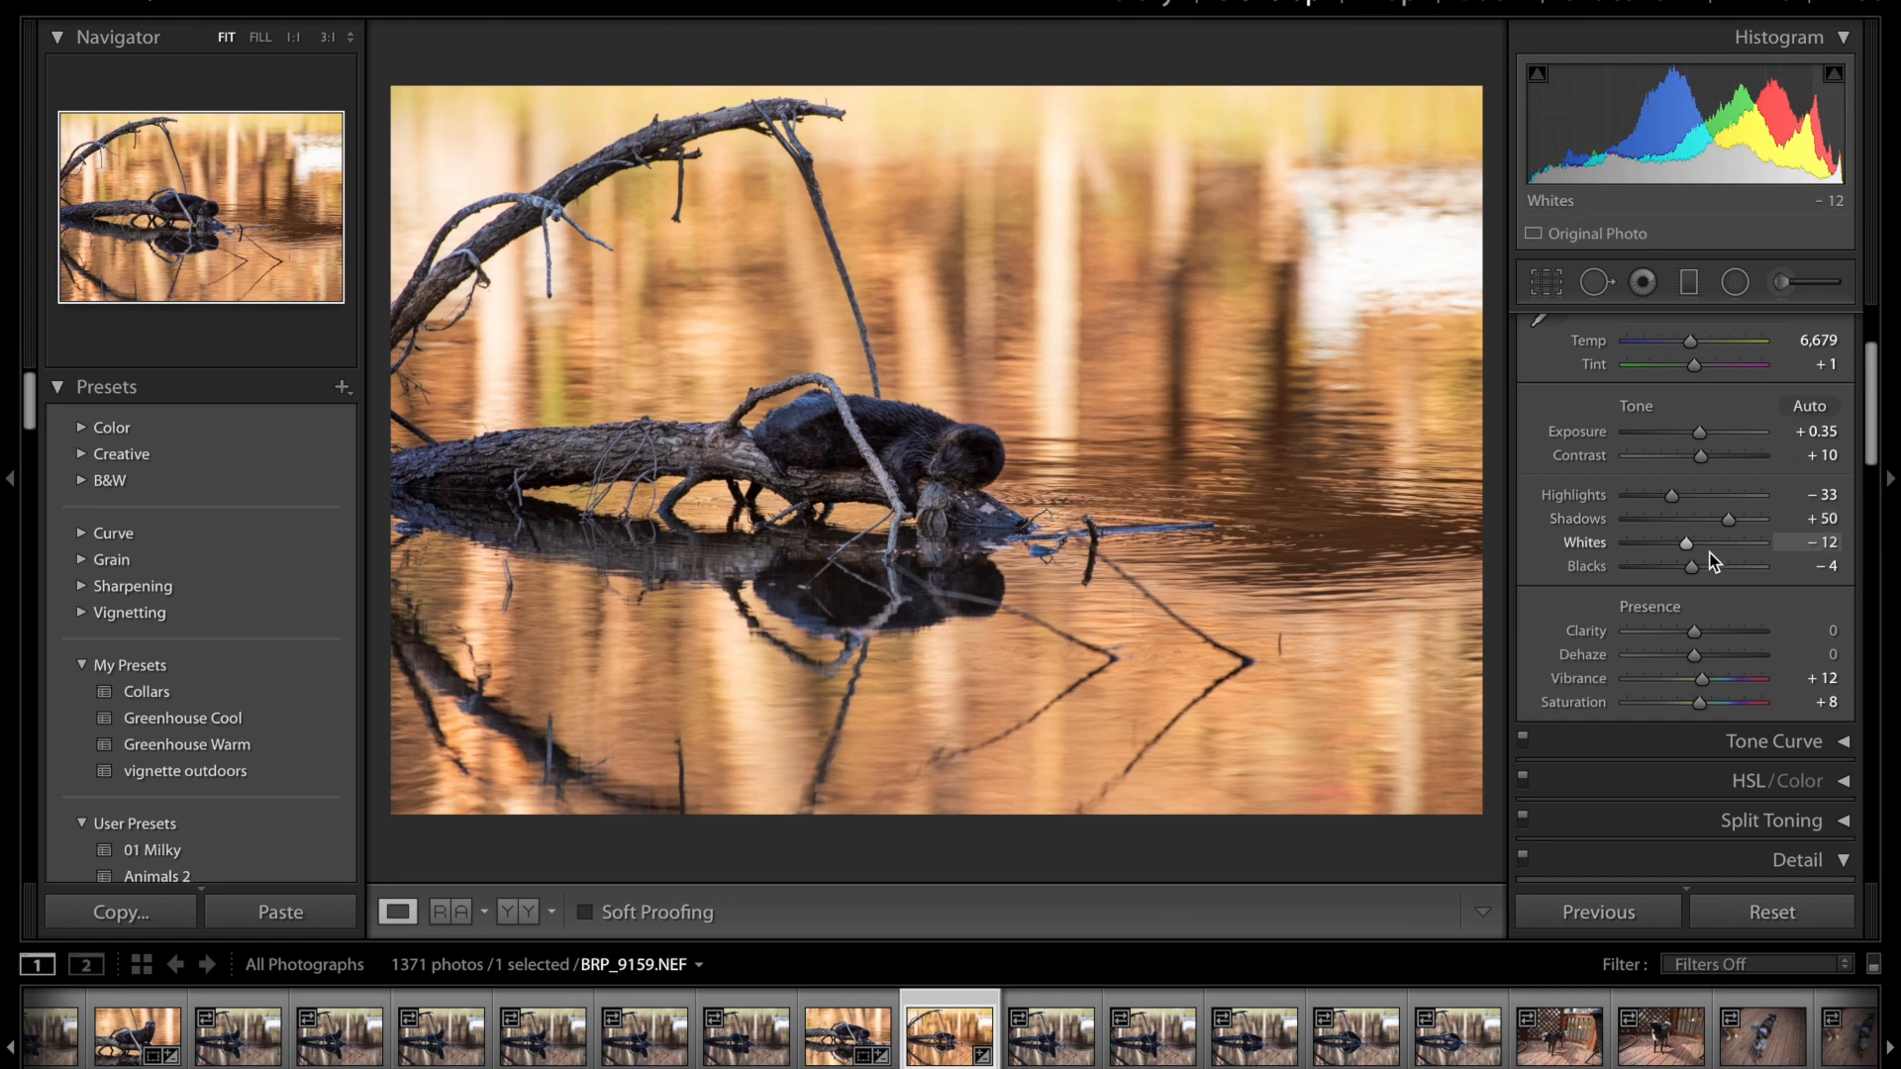
- Set luminance noise reduction to 48 with its detail at 100, inspecting the otter's fur at 2:1 zoom
{"action": "scroll", "coordinate": [1714, 561], "scroll_direction": "down", "scroll_amount": 2}
{"action": "scroll", "coordinate": [1714, 561], "scroll_direction": "down", "scroll_amount": 2}
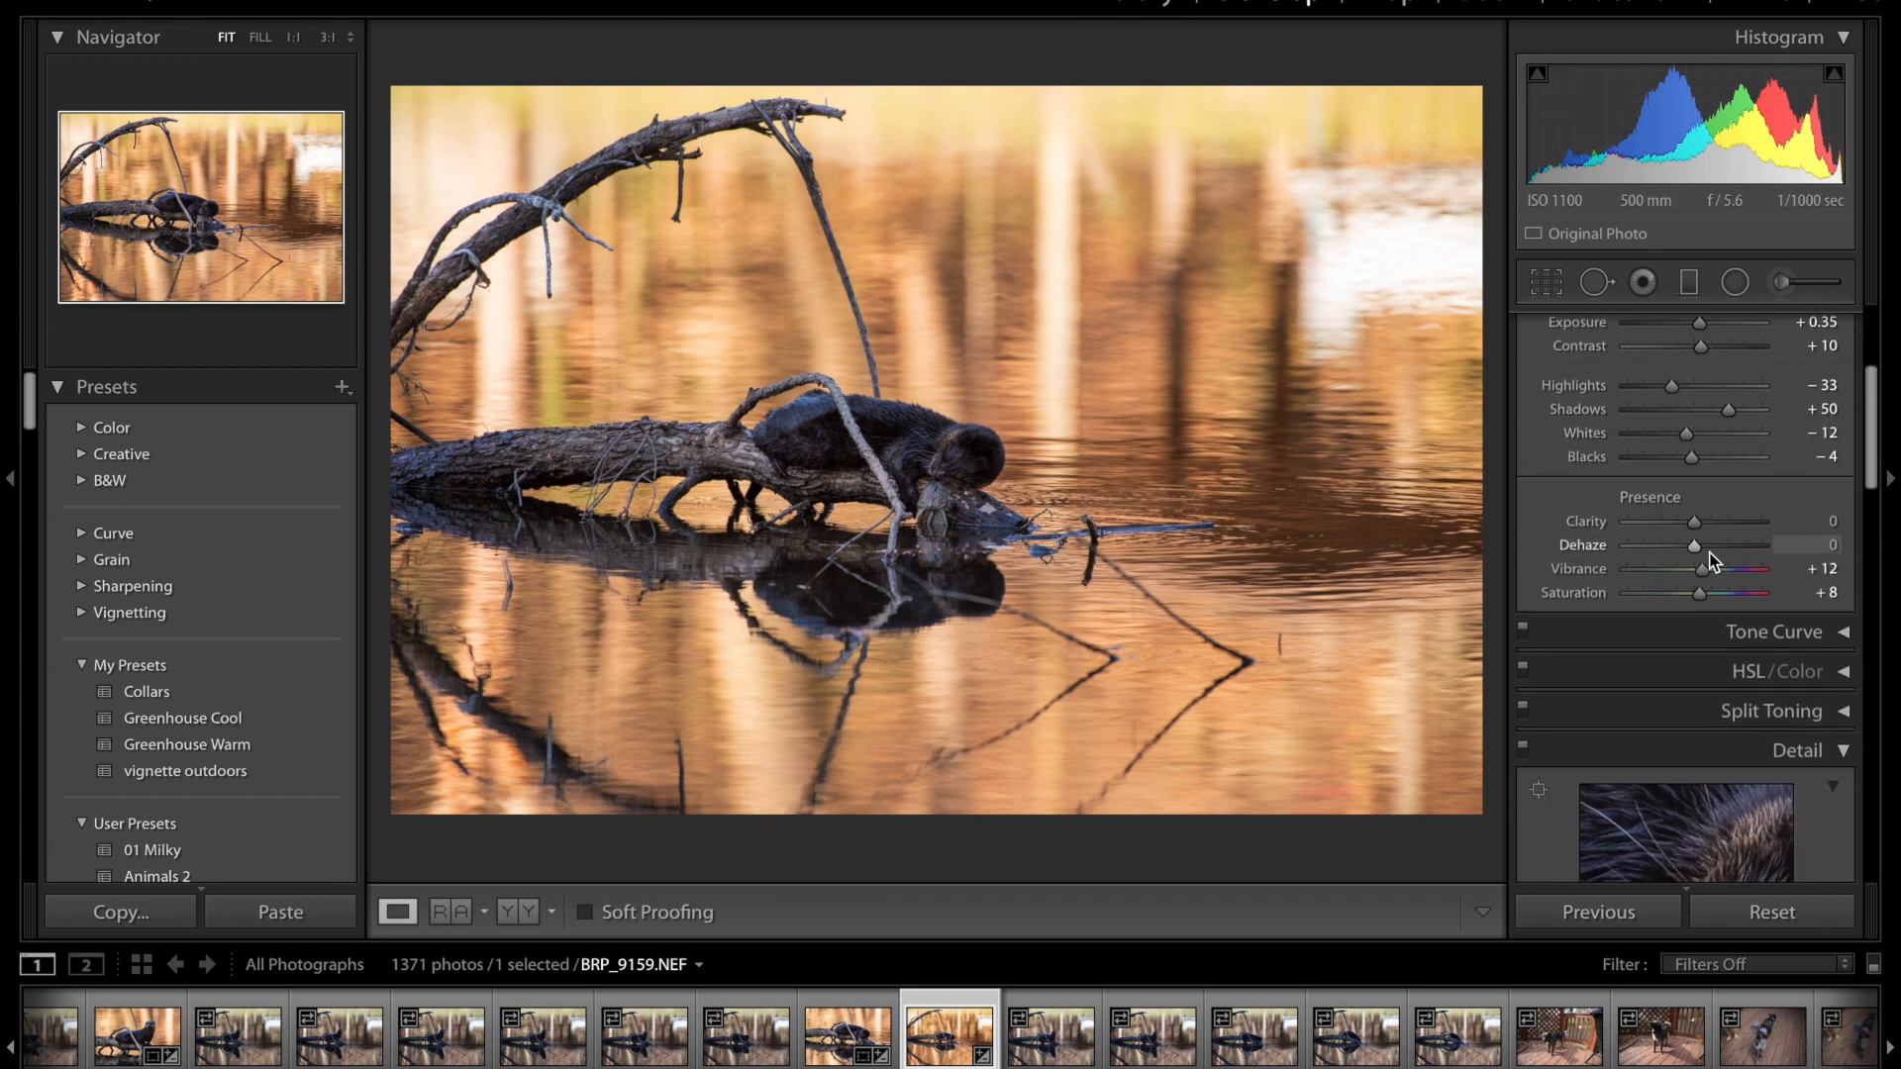
{"action": "scroll", "coordinate": [1712, 557], "scroll_direction": "down", "scroll_amount": 8}
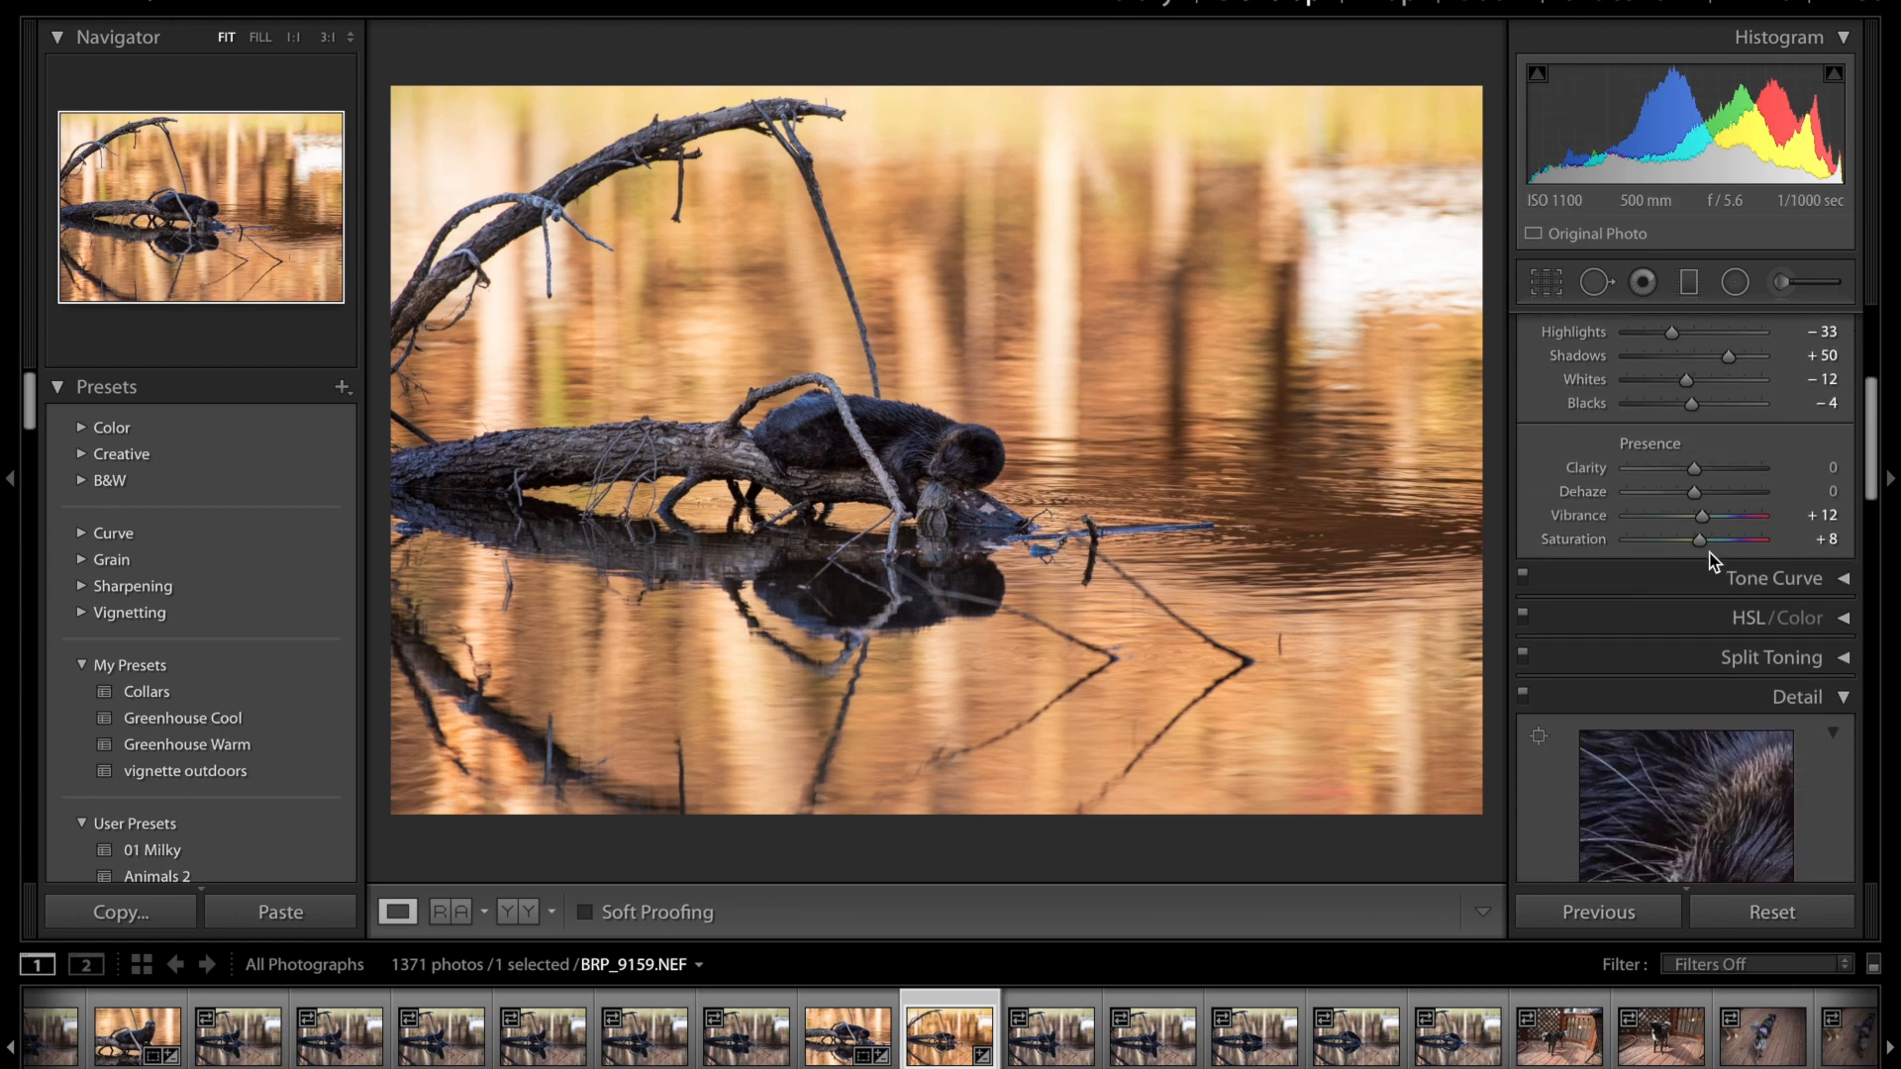
{"action": "scroll", "coordinate": [1710, 551], "scroll_direction": "down", "scroll_amount": 1}
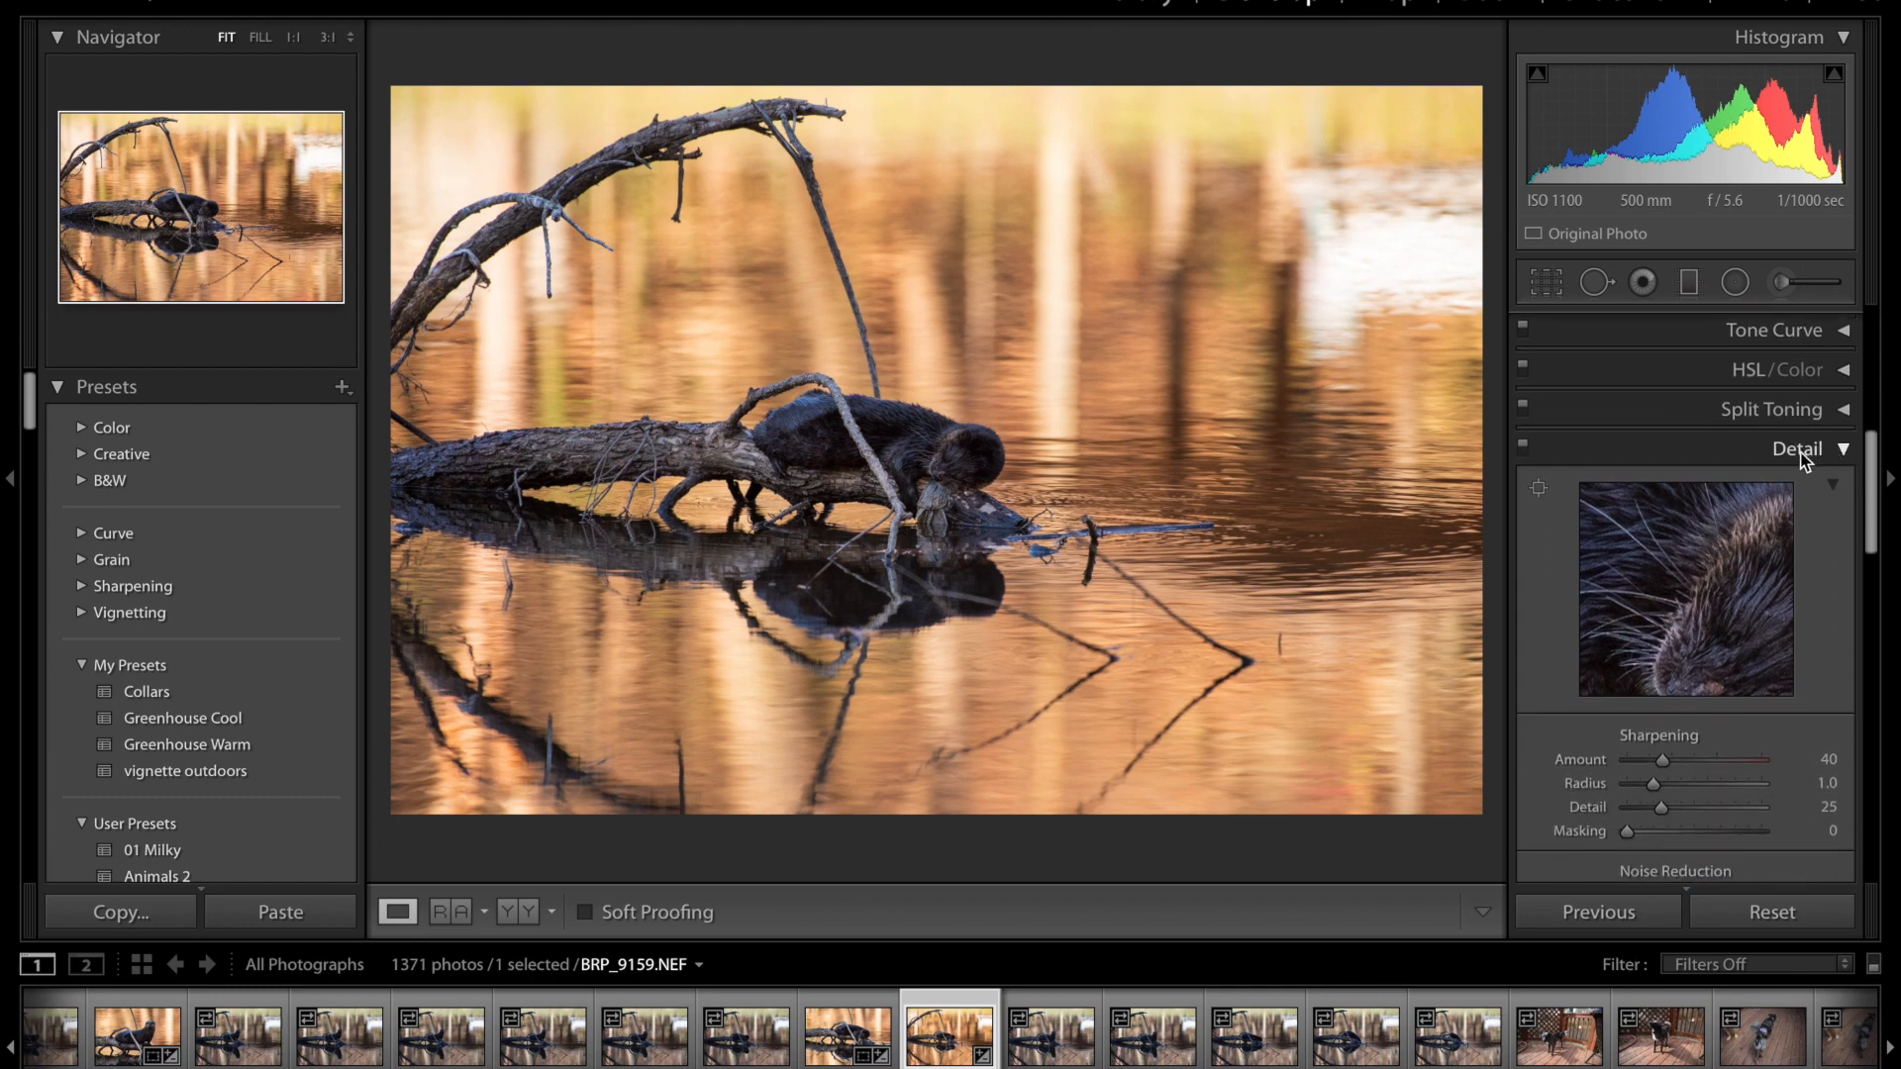
{"action": "scroll", "coordinate": [1816, 547], "scroll_direction": "down", "scroll_amount": 3}
{"action": "left_click", "coordinate": [1840, 386]}
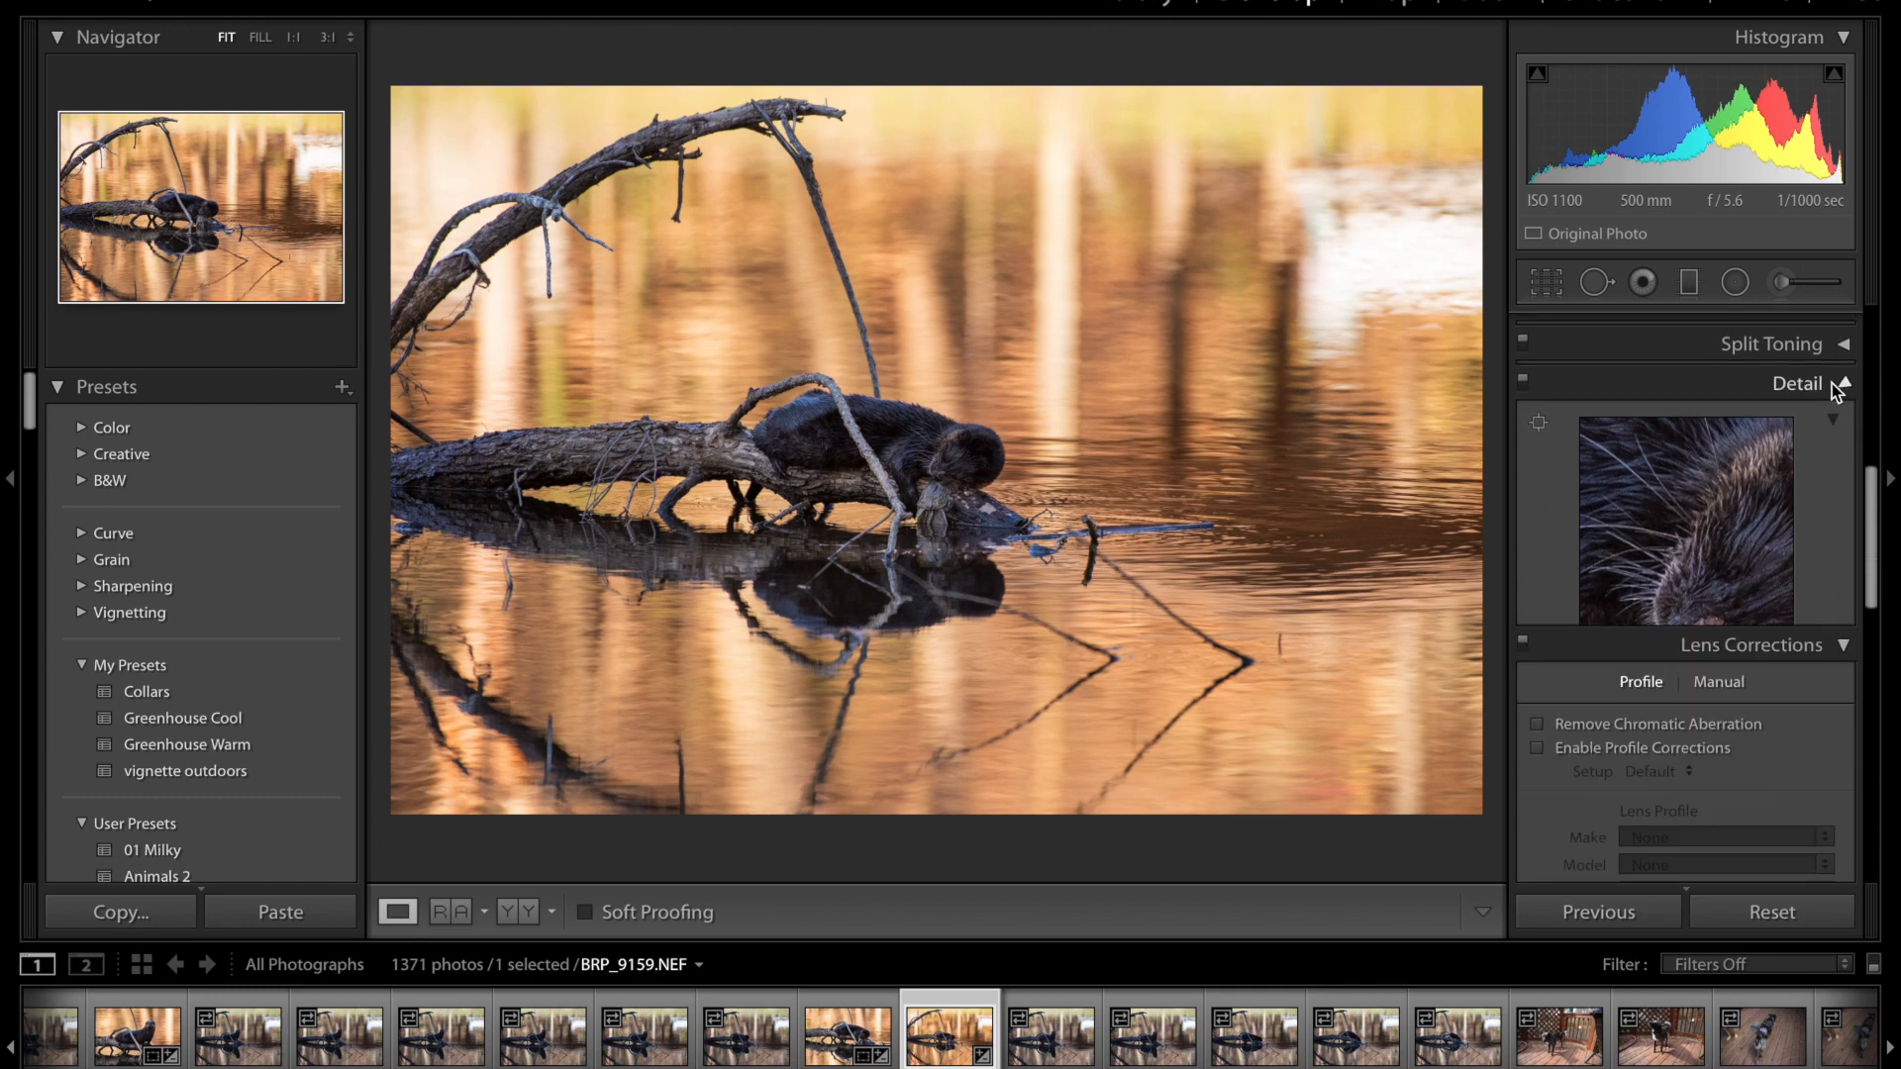
{"action": "left_click", "coordinate": [1834, 385]}
{"action": "scroll", "coordinate": [1748, 551], "scroll_direction": "down", "scroll_amount": 4}
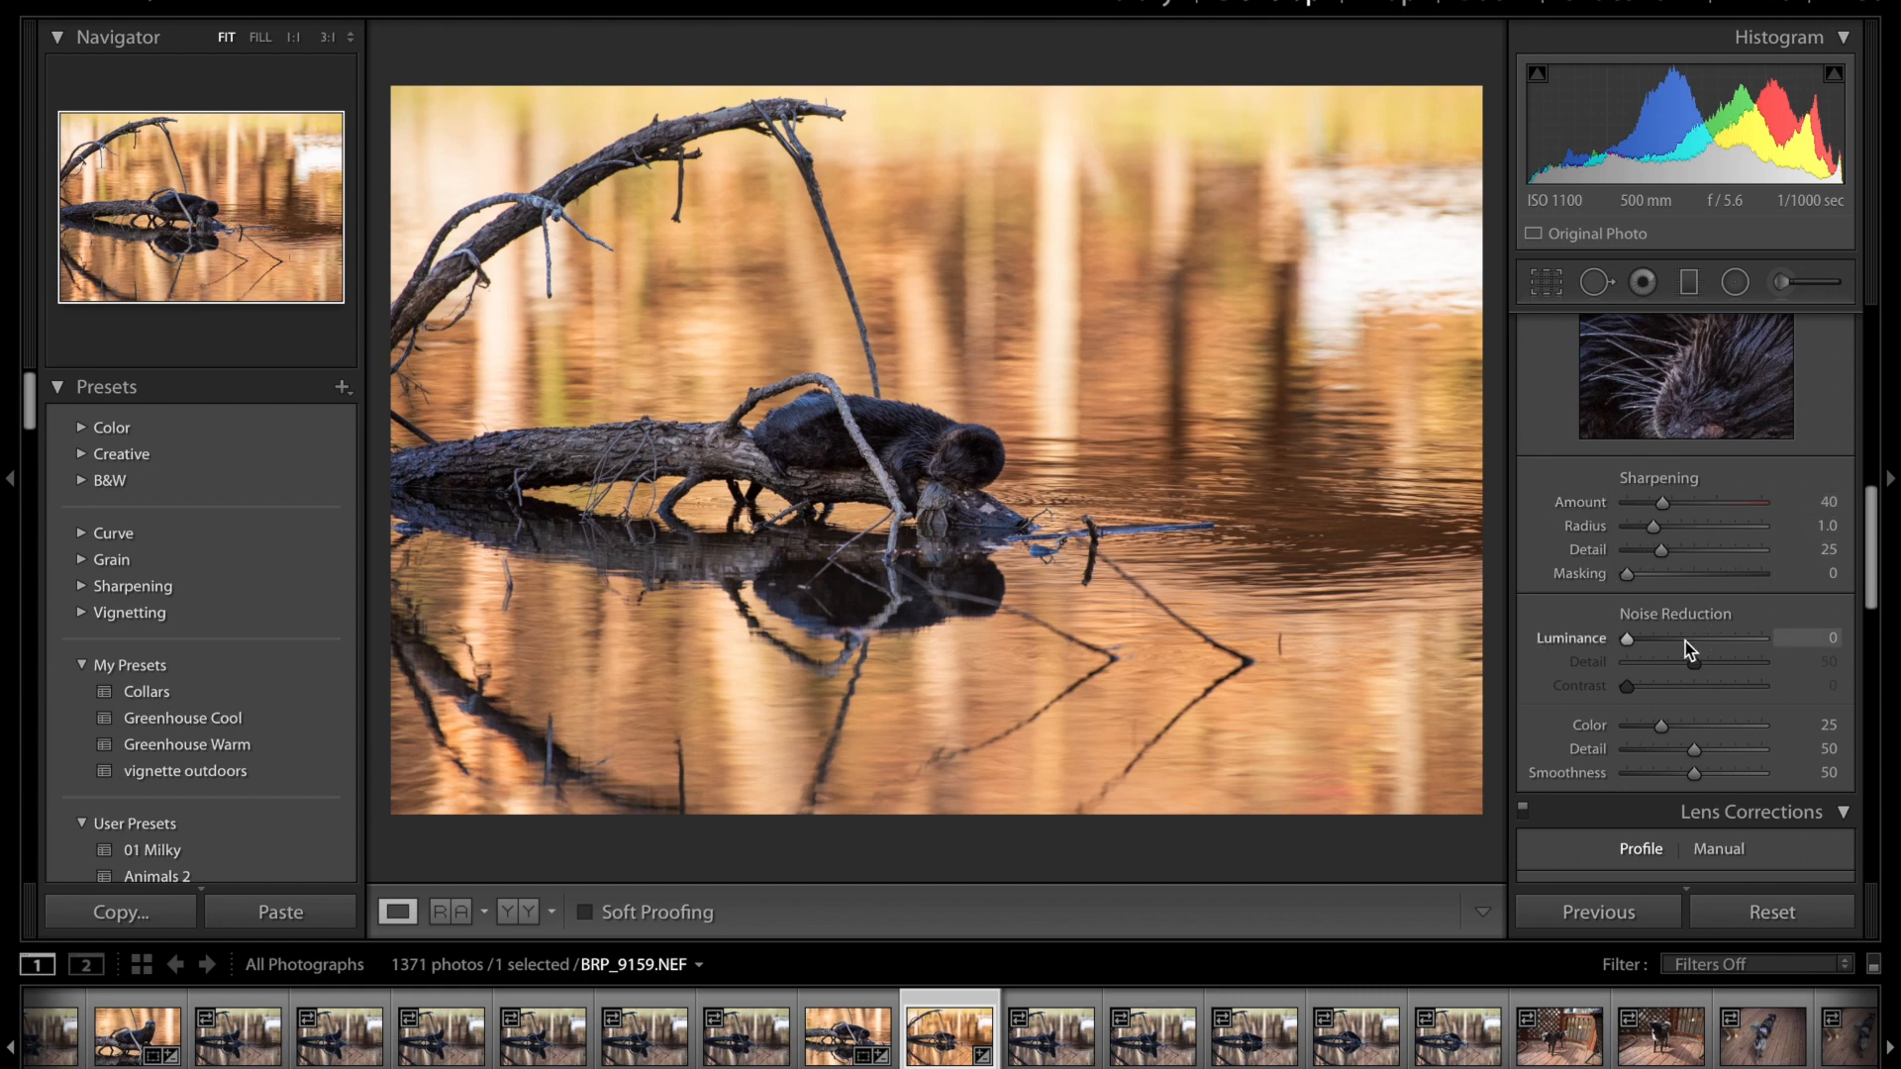
{"action": "left_click", "coordinate": [894, 442]}
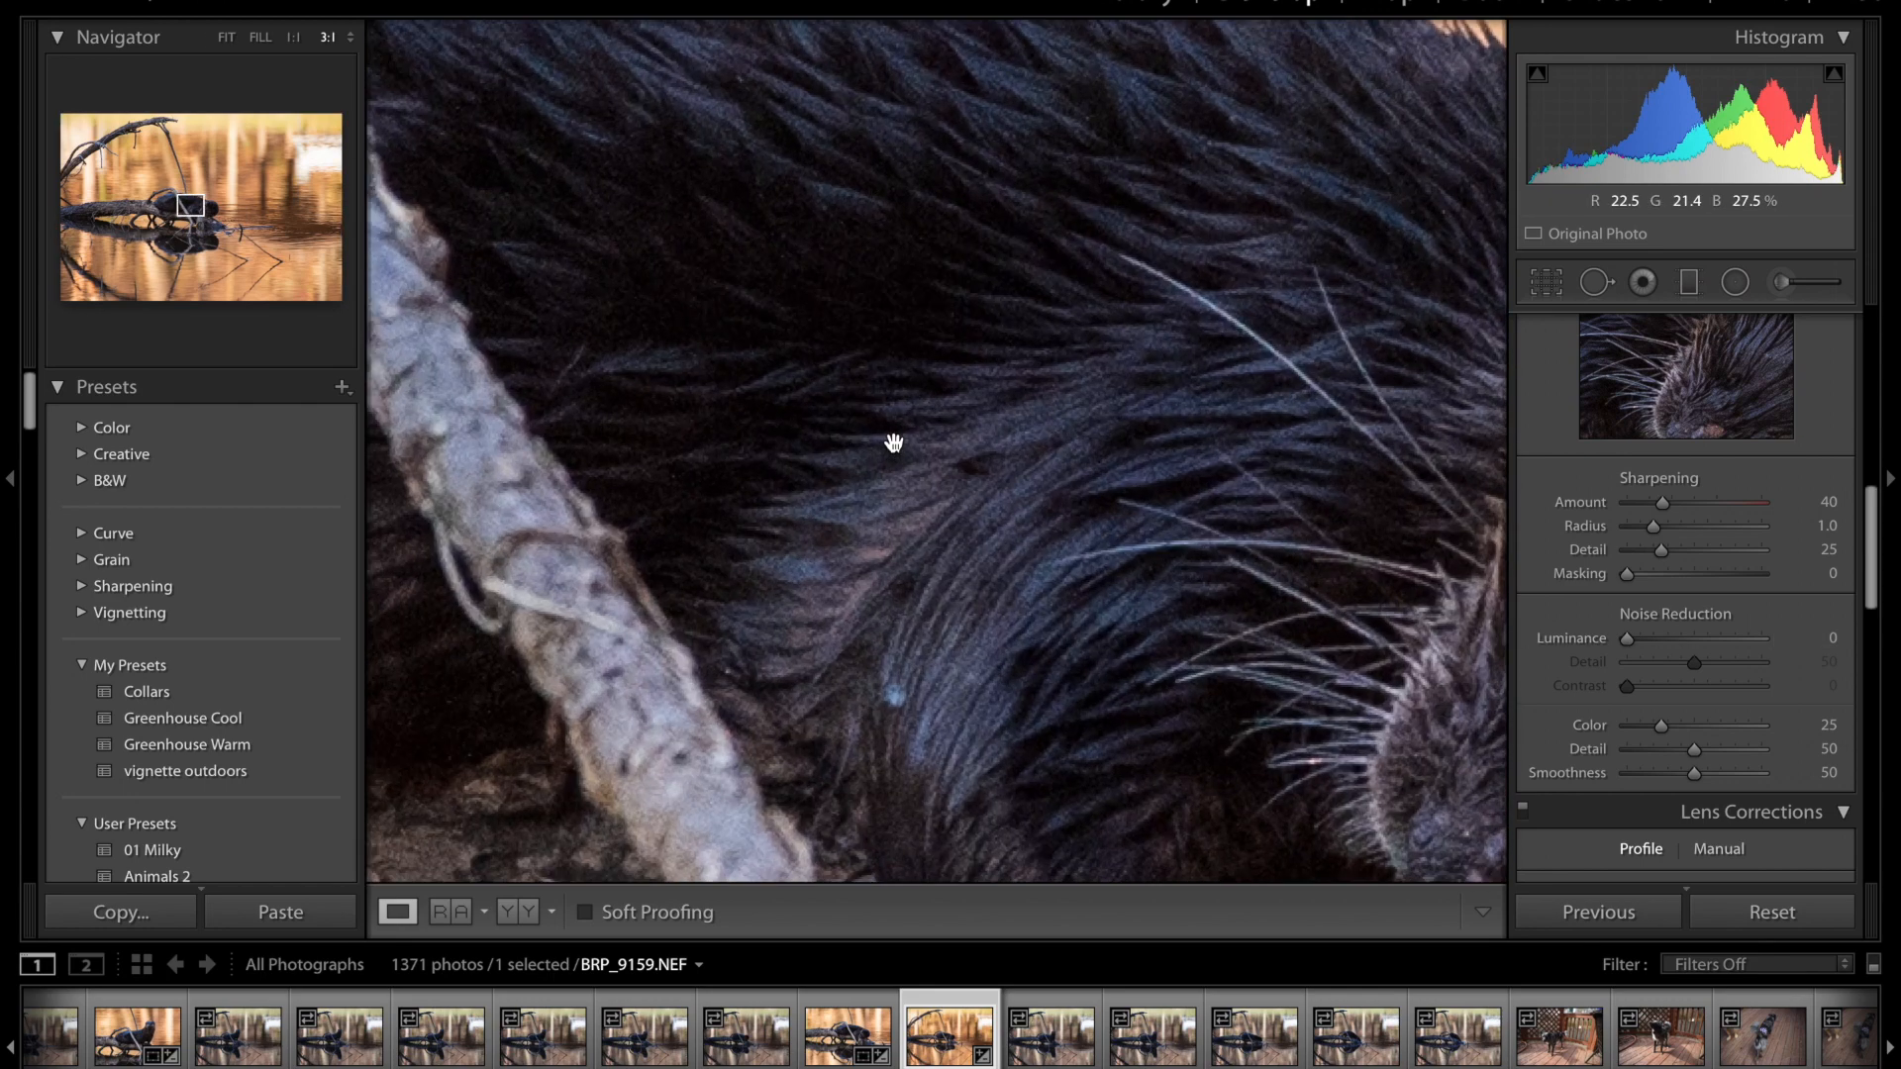
{"action": "key", "text": "ctrl+minus"}
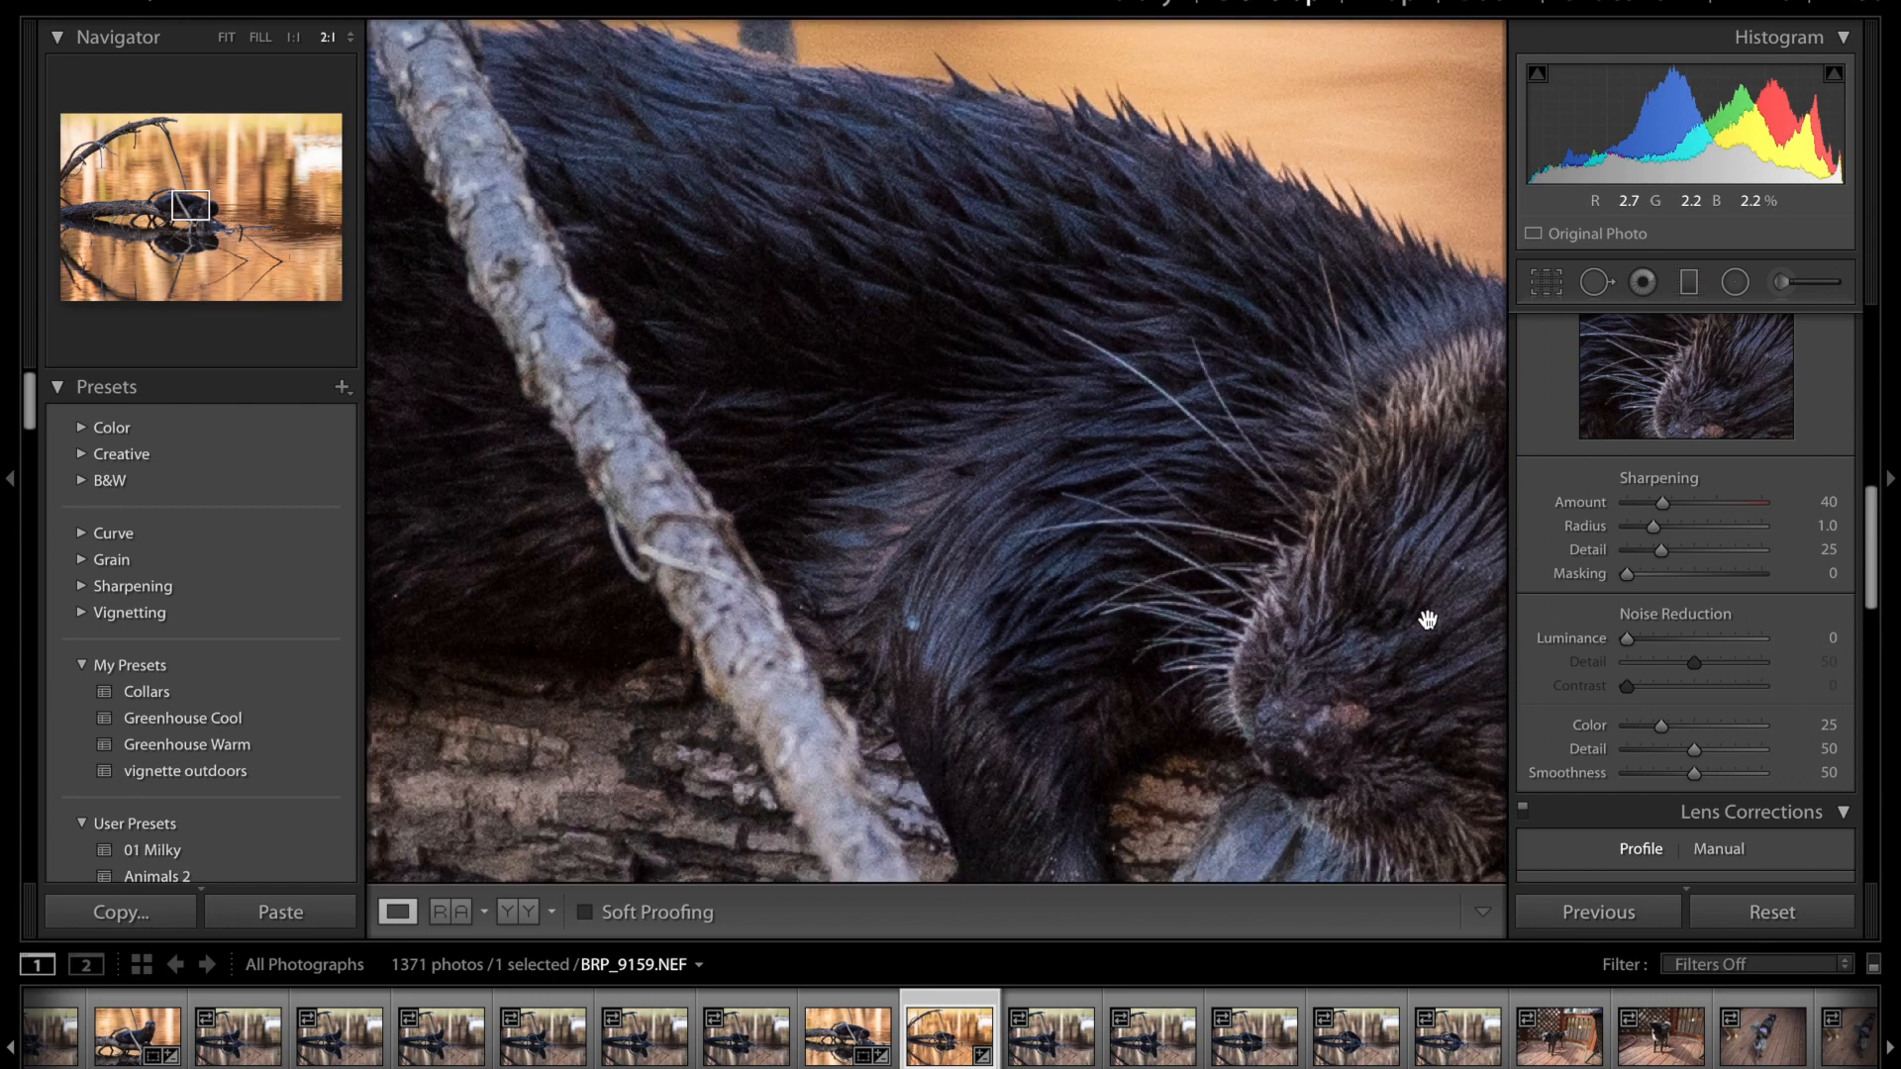
{"action": "left_click_drag", "start_coordinate": [1697, 644], "coordinate": [1822, 658]}
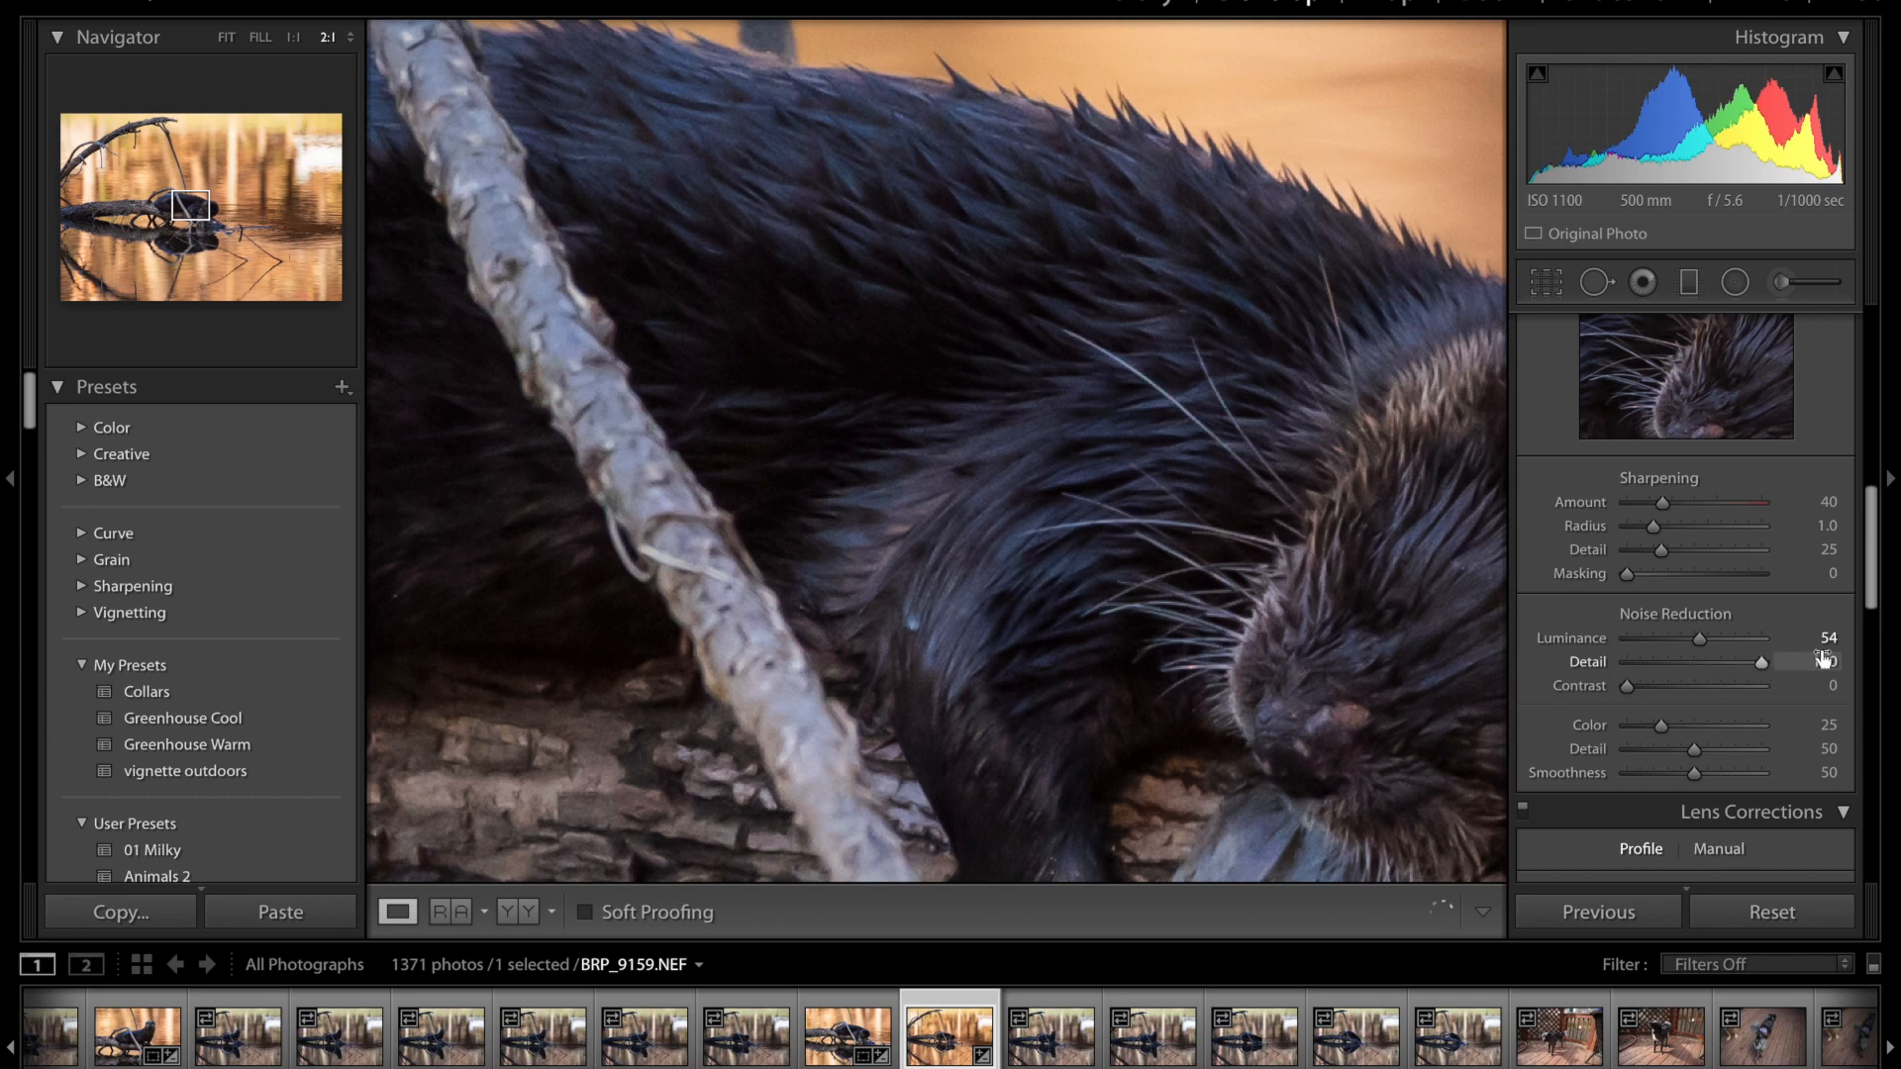
{"action": "left_click_drag", "start_coordinate": [1699, 648], "coordinate": [1695, 648]}
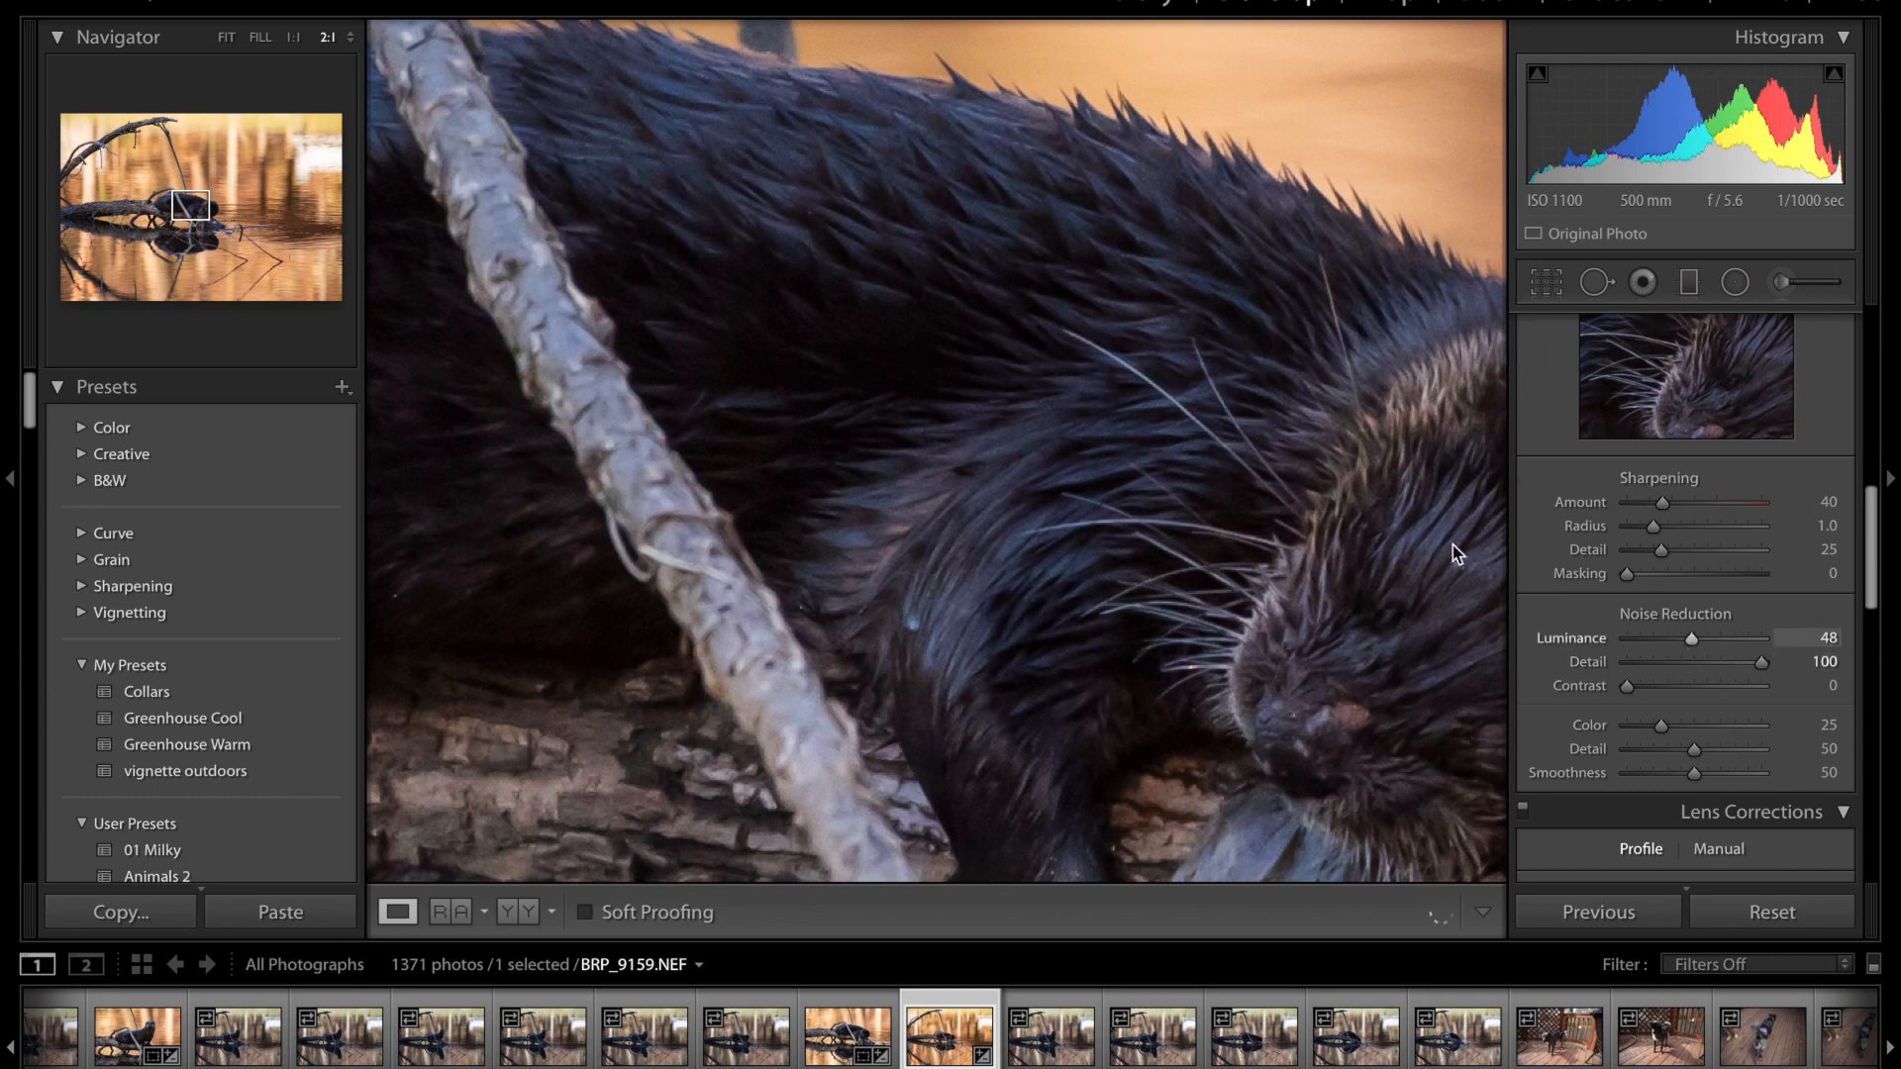
{"action": "left_click_drag", "start_coordinate": [959, 415], "coordinate": [722, 310]}
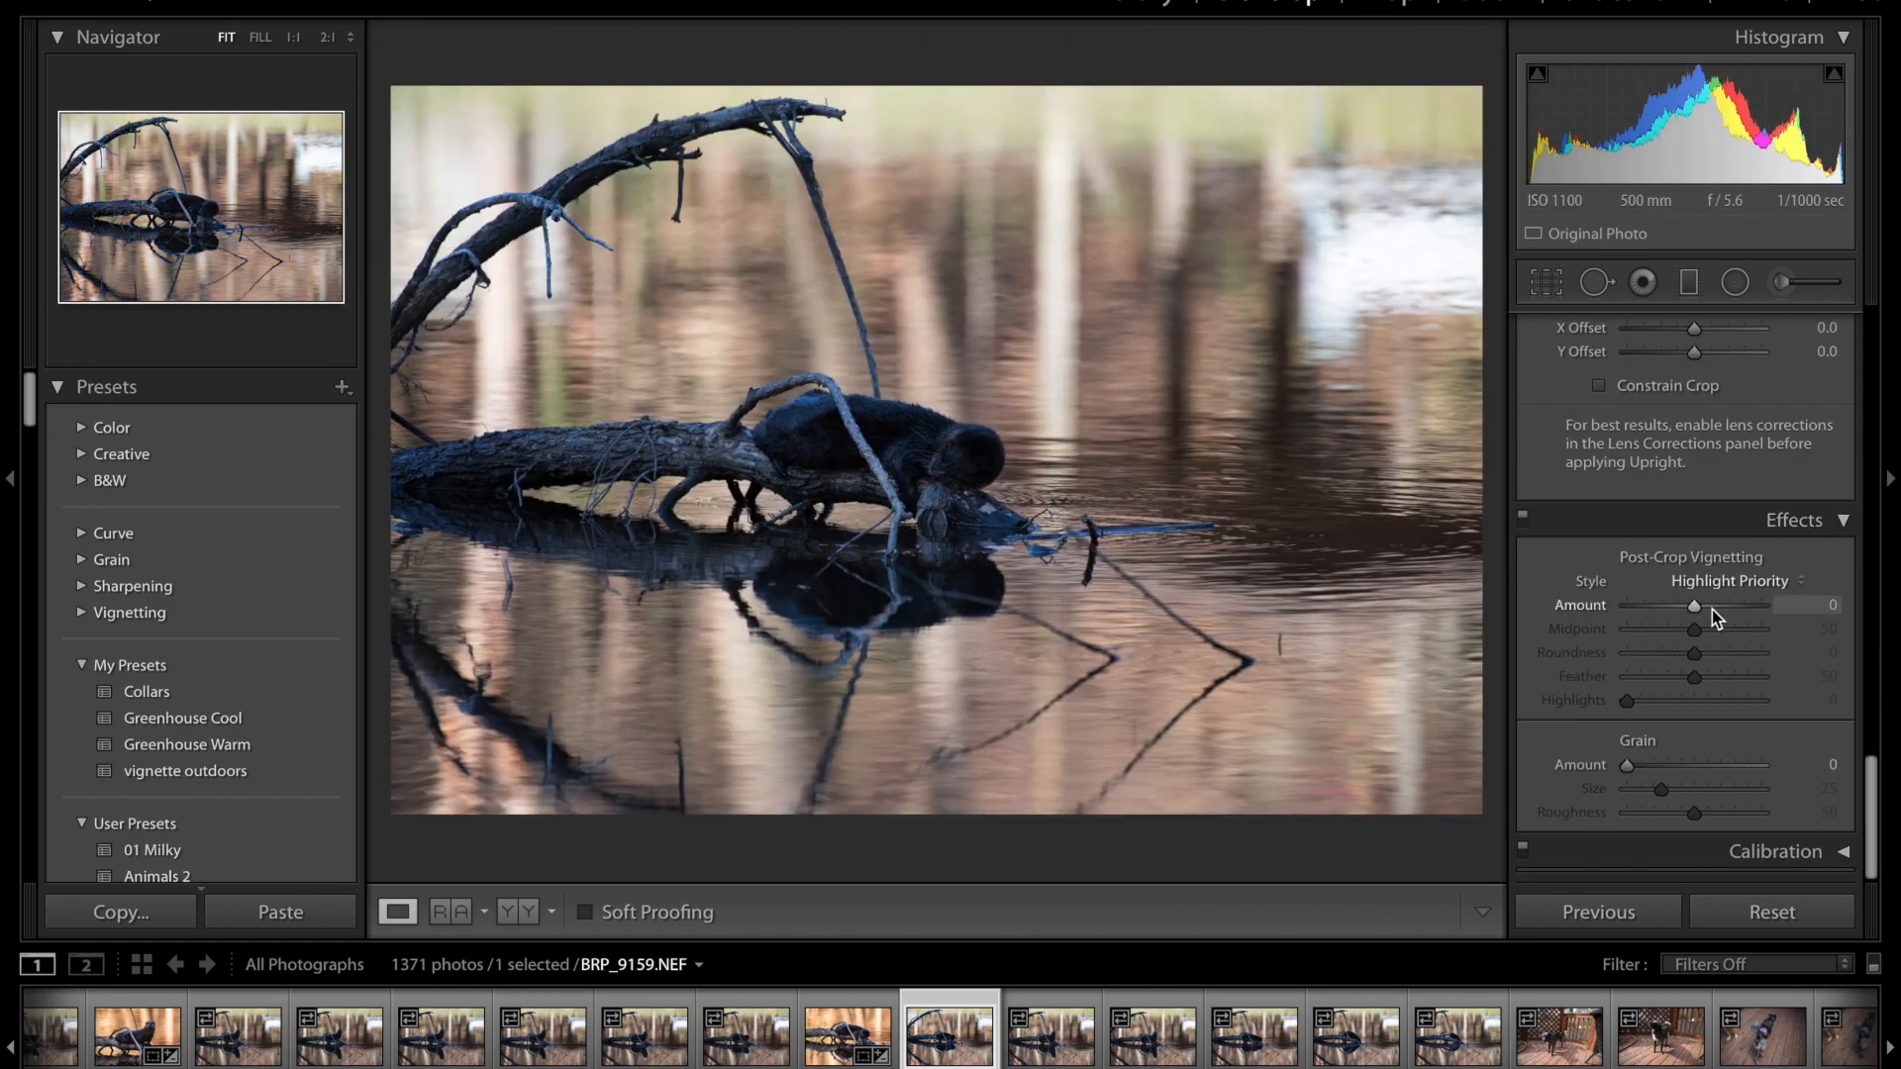
- Set the post-crop vignetting amount to −4 with the Highlight Priority style
{"action": "mouse_move", "coordinate": [1696, 605]}
{"action": "left_mouse_down"}
{"action": "mouse_move", "coordinate": [1669, 611]}
{"action": "mouse_move", "coordinate": [1724, 606]}
{"action": "mouse_move", "coordinate": [1680, 611]}
{"action": "mouse_move", "coordinate": [1695, 616]}
{"action": "left_mouse_up"}
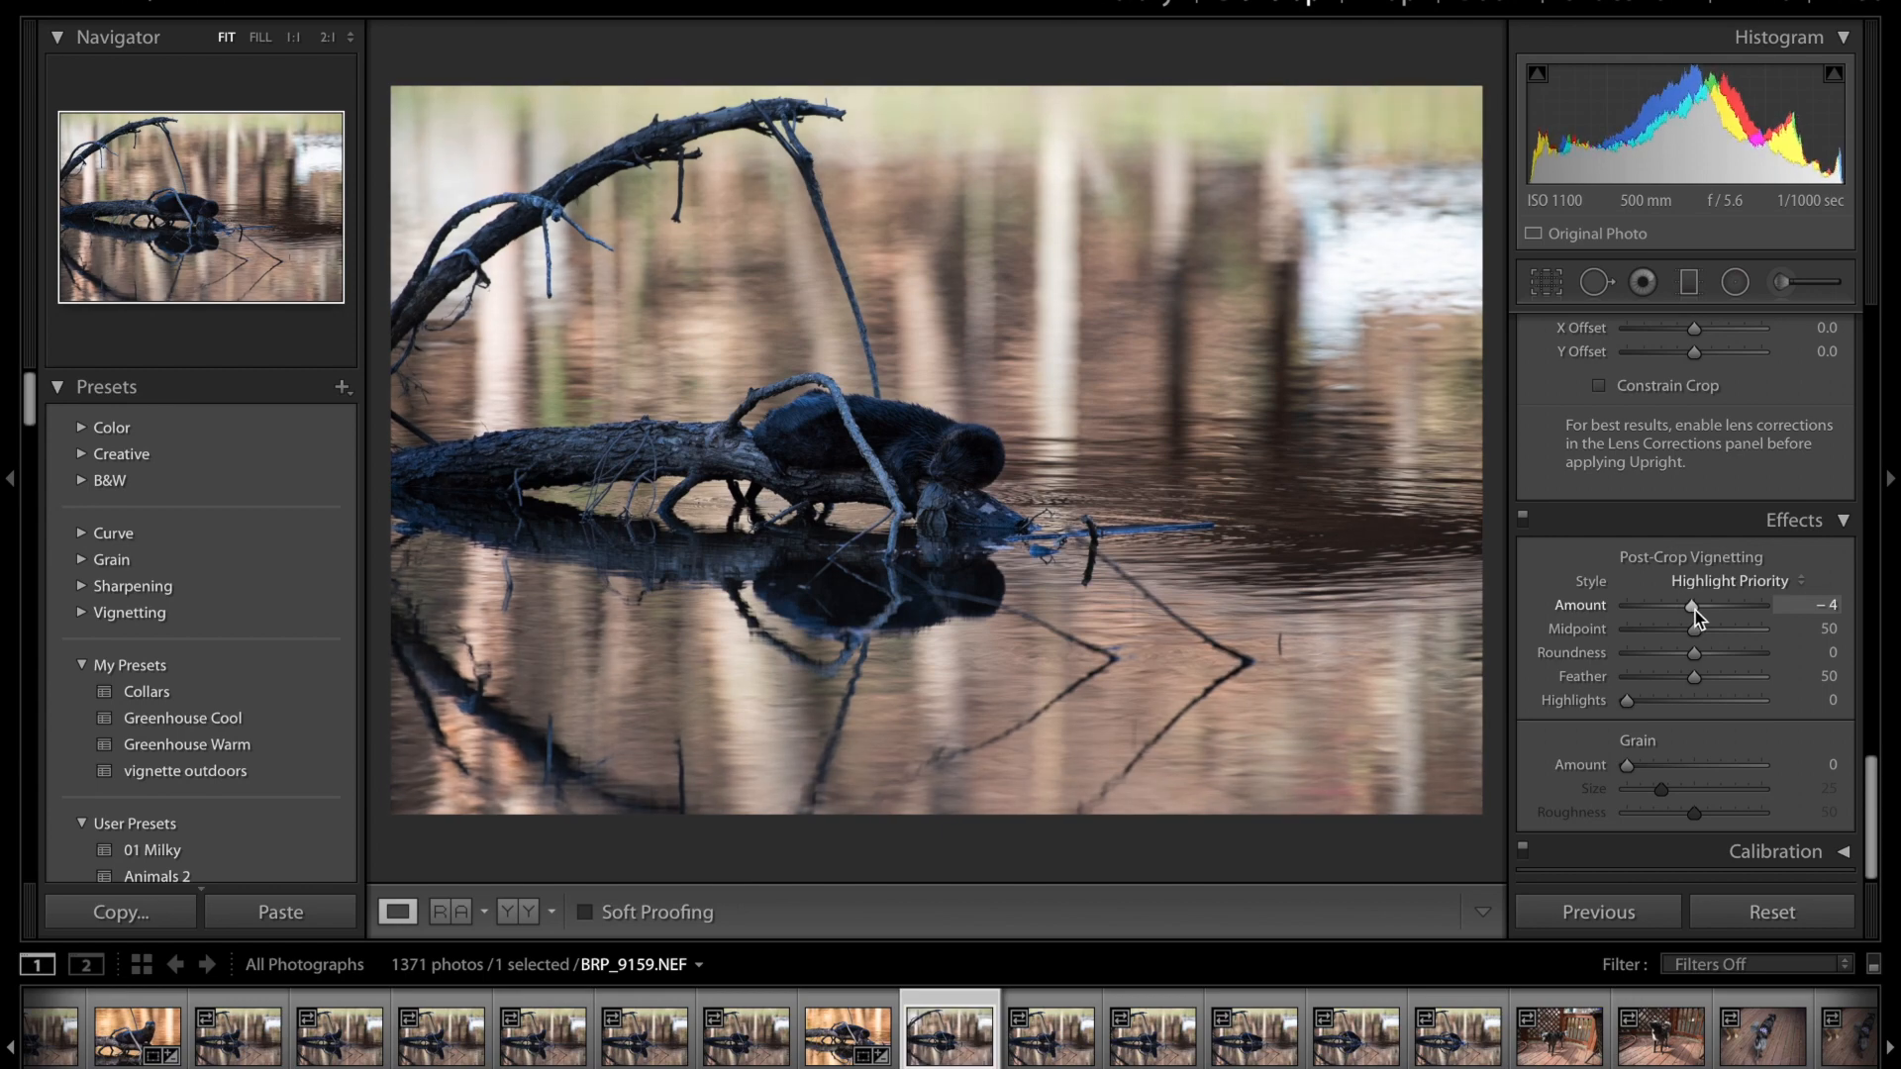
{"action": "scroll", "coordinate": [1658, 723], "scroll_direction": "up", "scroll_amount": 10}
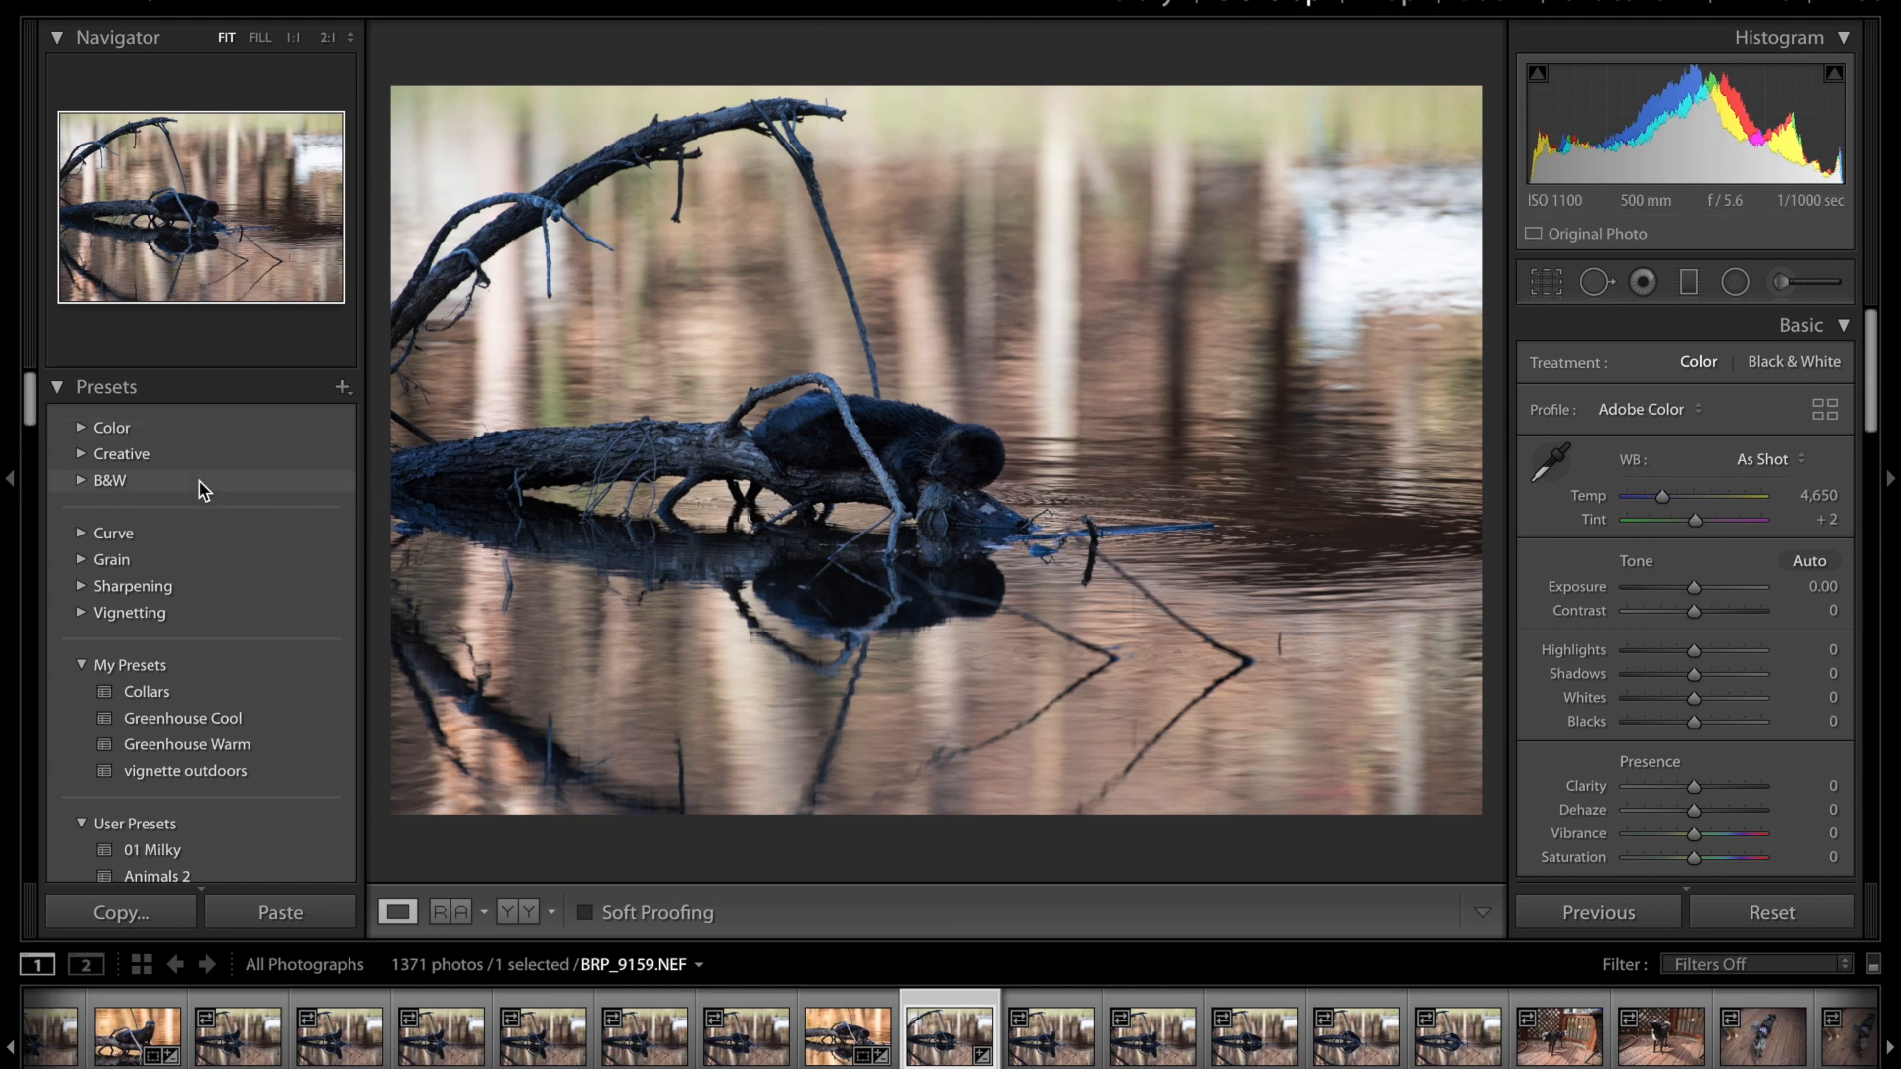
- Review the presets in the Color and B&W groups and collapse both groups again
{"action": "left_click", "coordinate": [79, 430]}
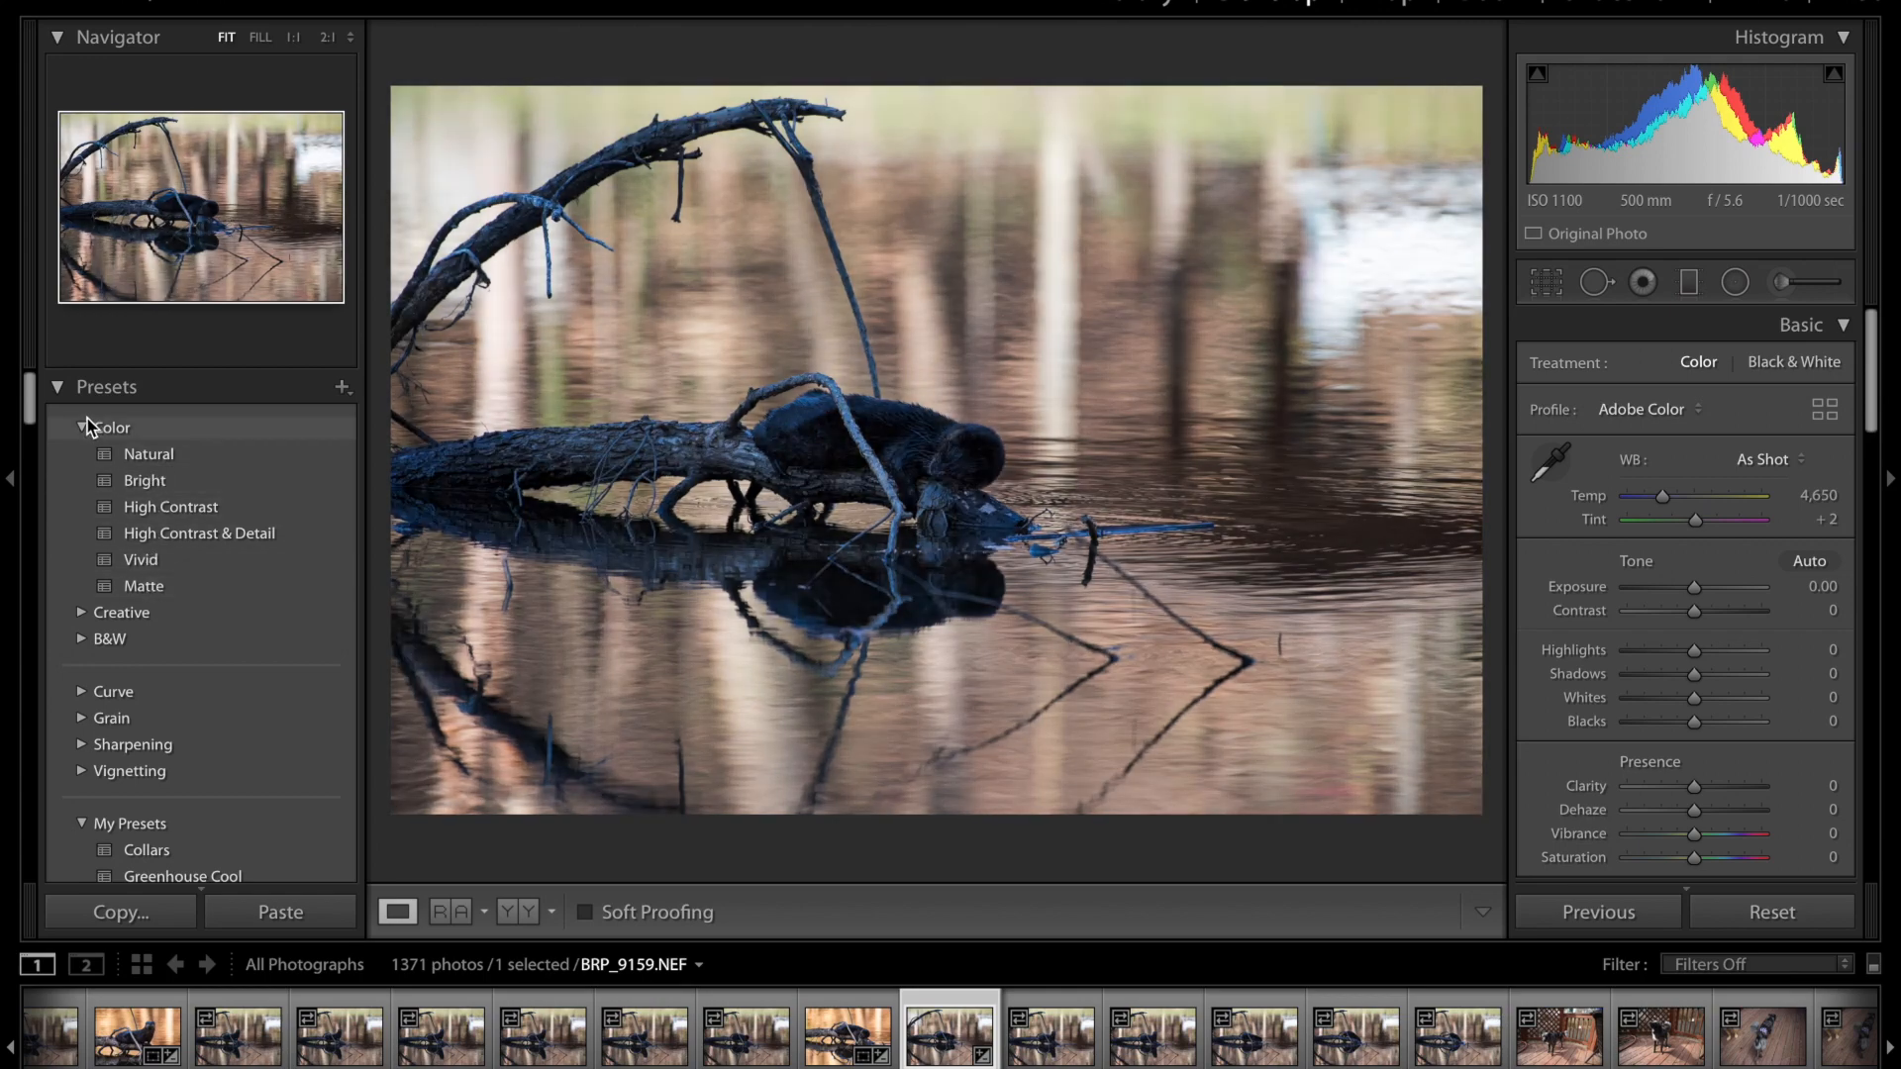
{"action": "left_click", "coordinate": [82, 427]}
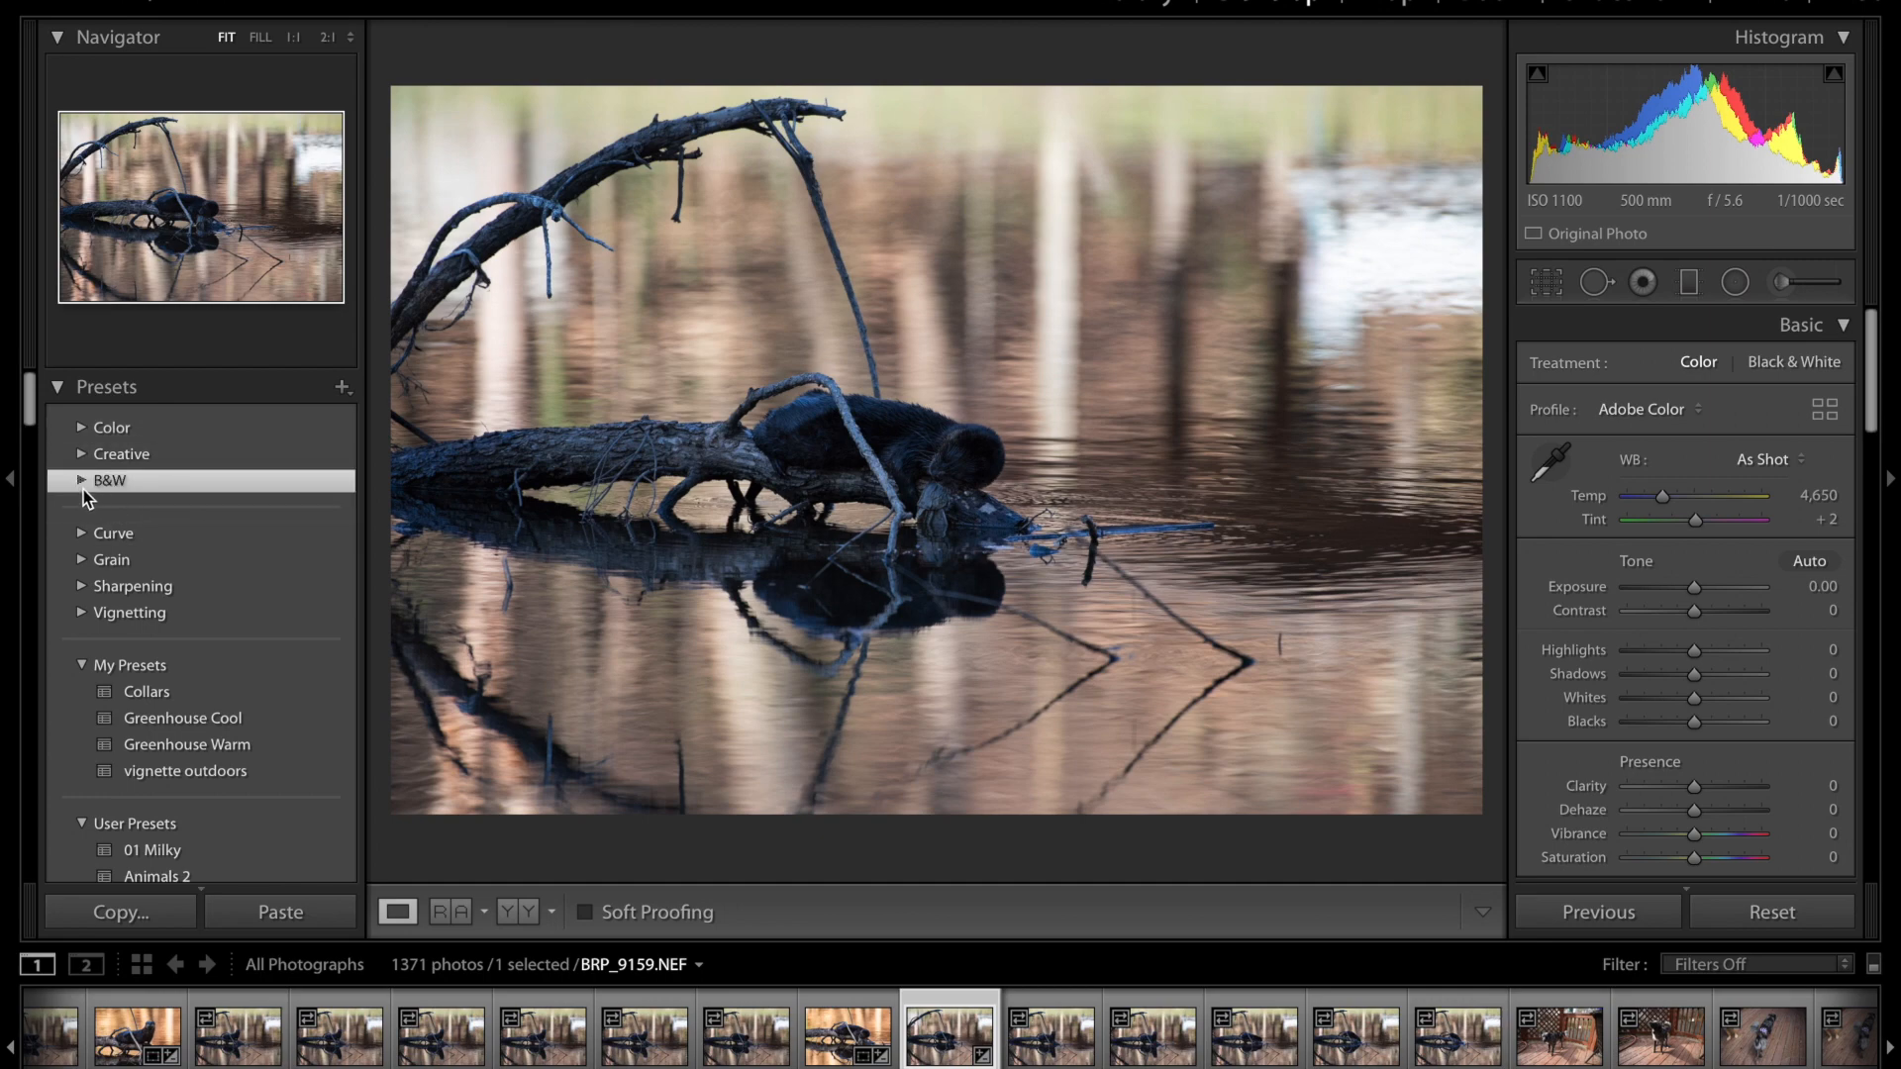
{"action": "left_click", "coordinate": [83, 484]}
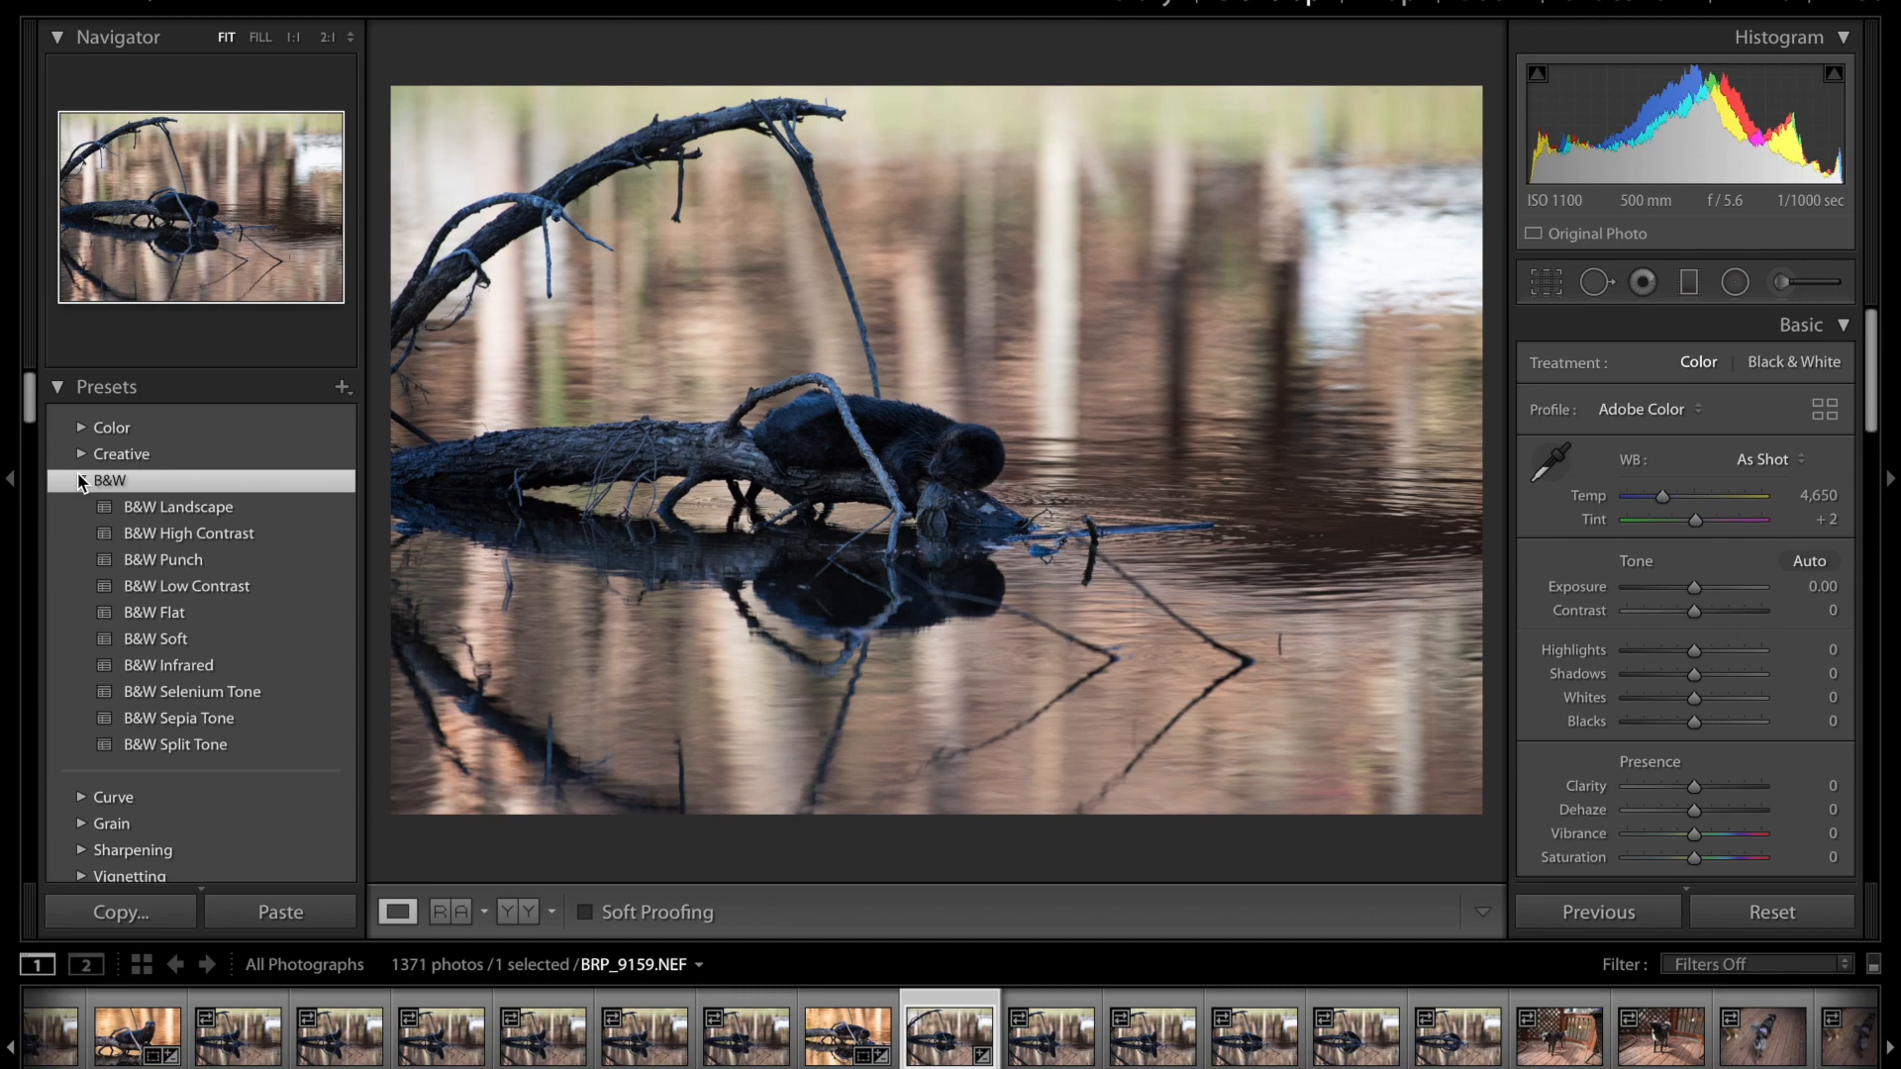
{"action": "left_click", "coordinate": [83, 481]}
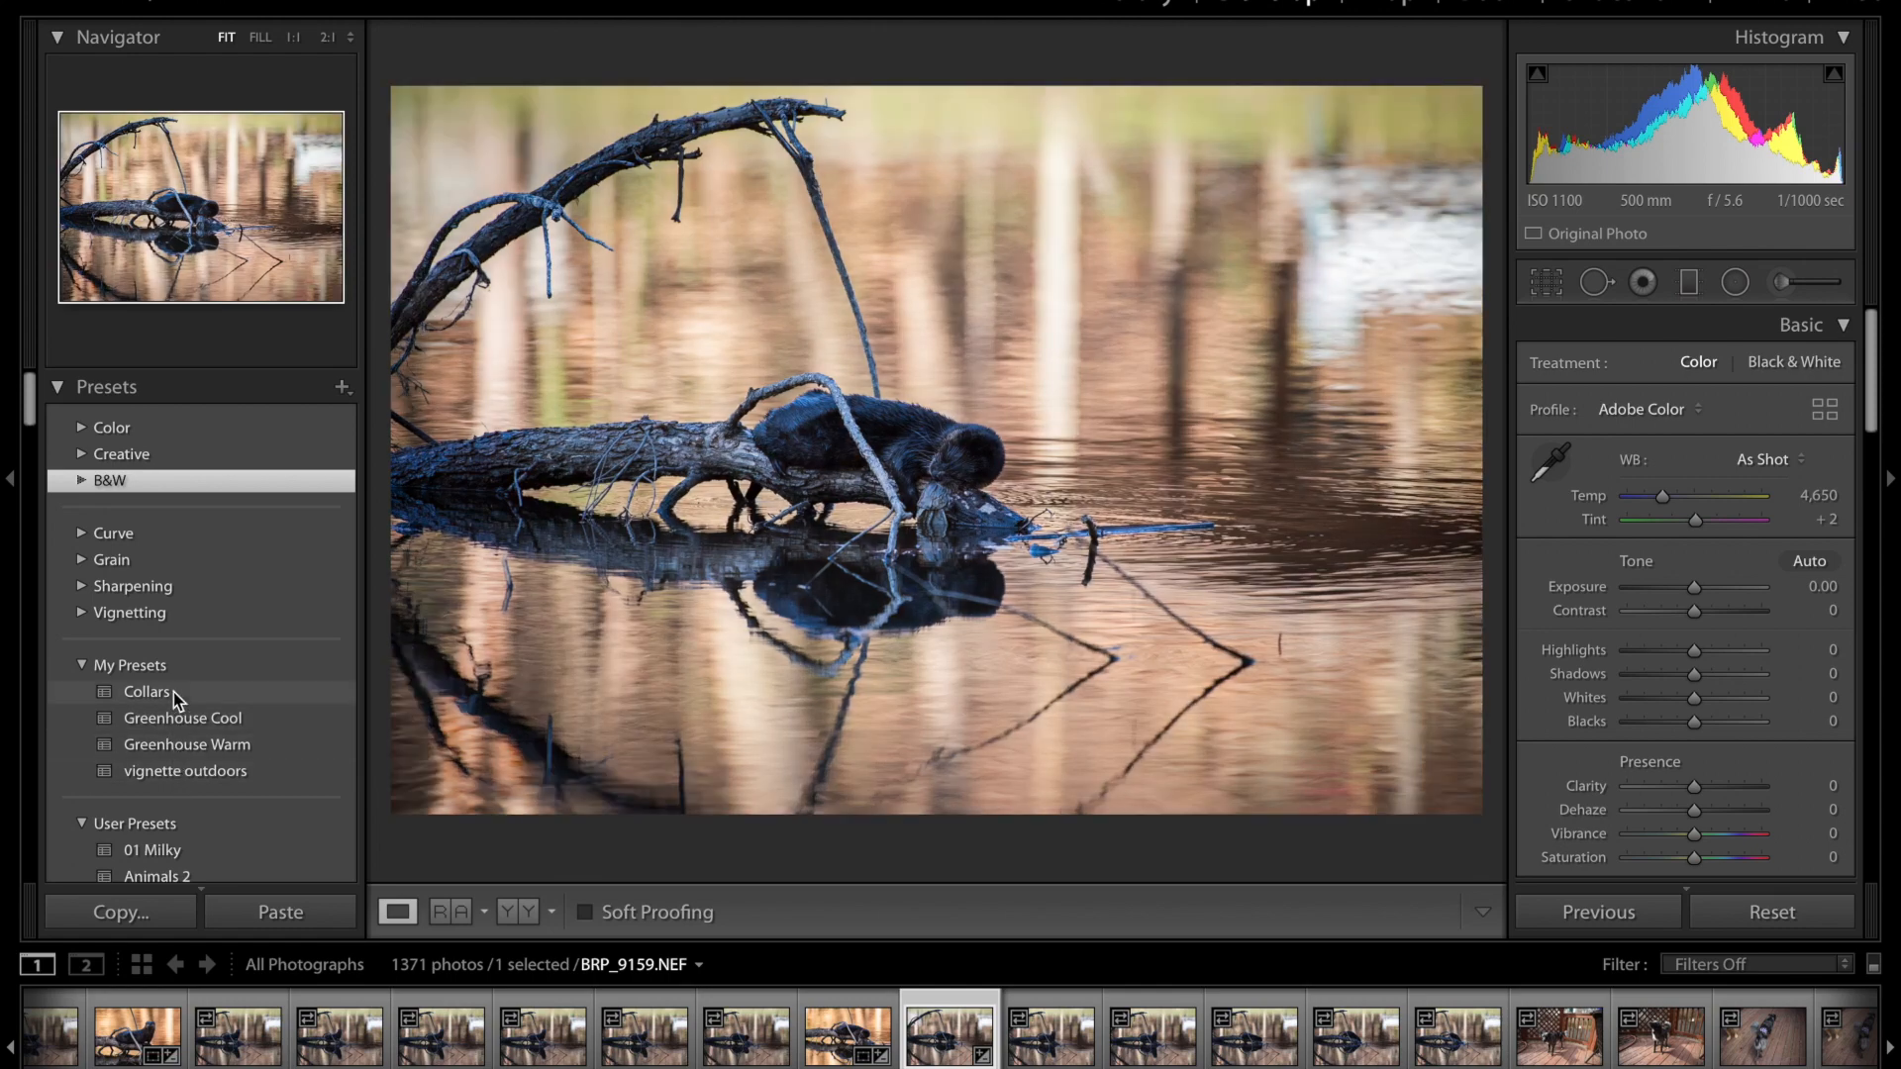
- Browse My Presets and User Presets down to the Presetpro and Retro presets, previewing their effects on the otter photo
{"action": "scroll", "coordinate": [175, 701], "scroll_direction": "down", "scroll_amount": 5}
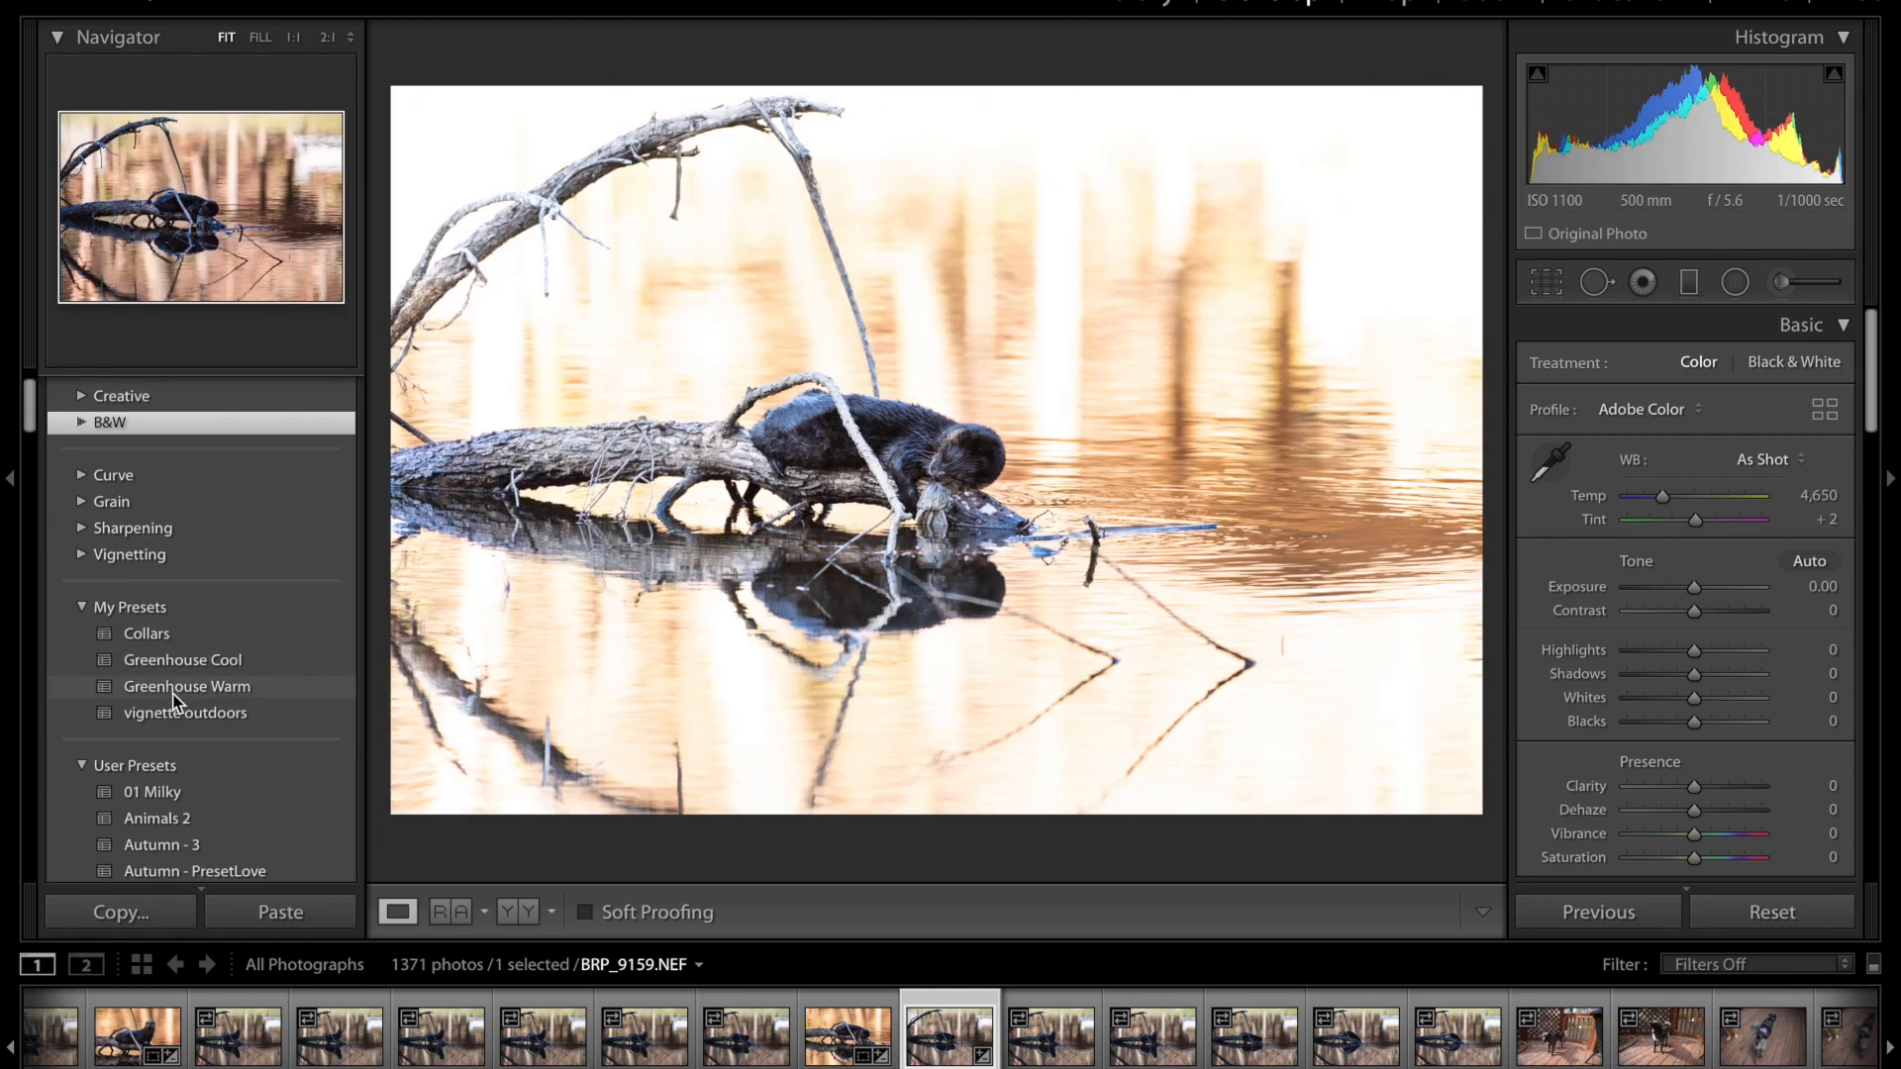
{"action": "scroll", "coordinate": [176, 535], "scroll_direction": "down", "scroll_amount": 2}
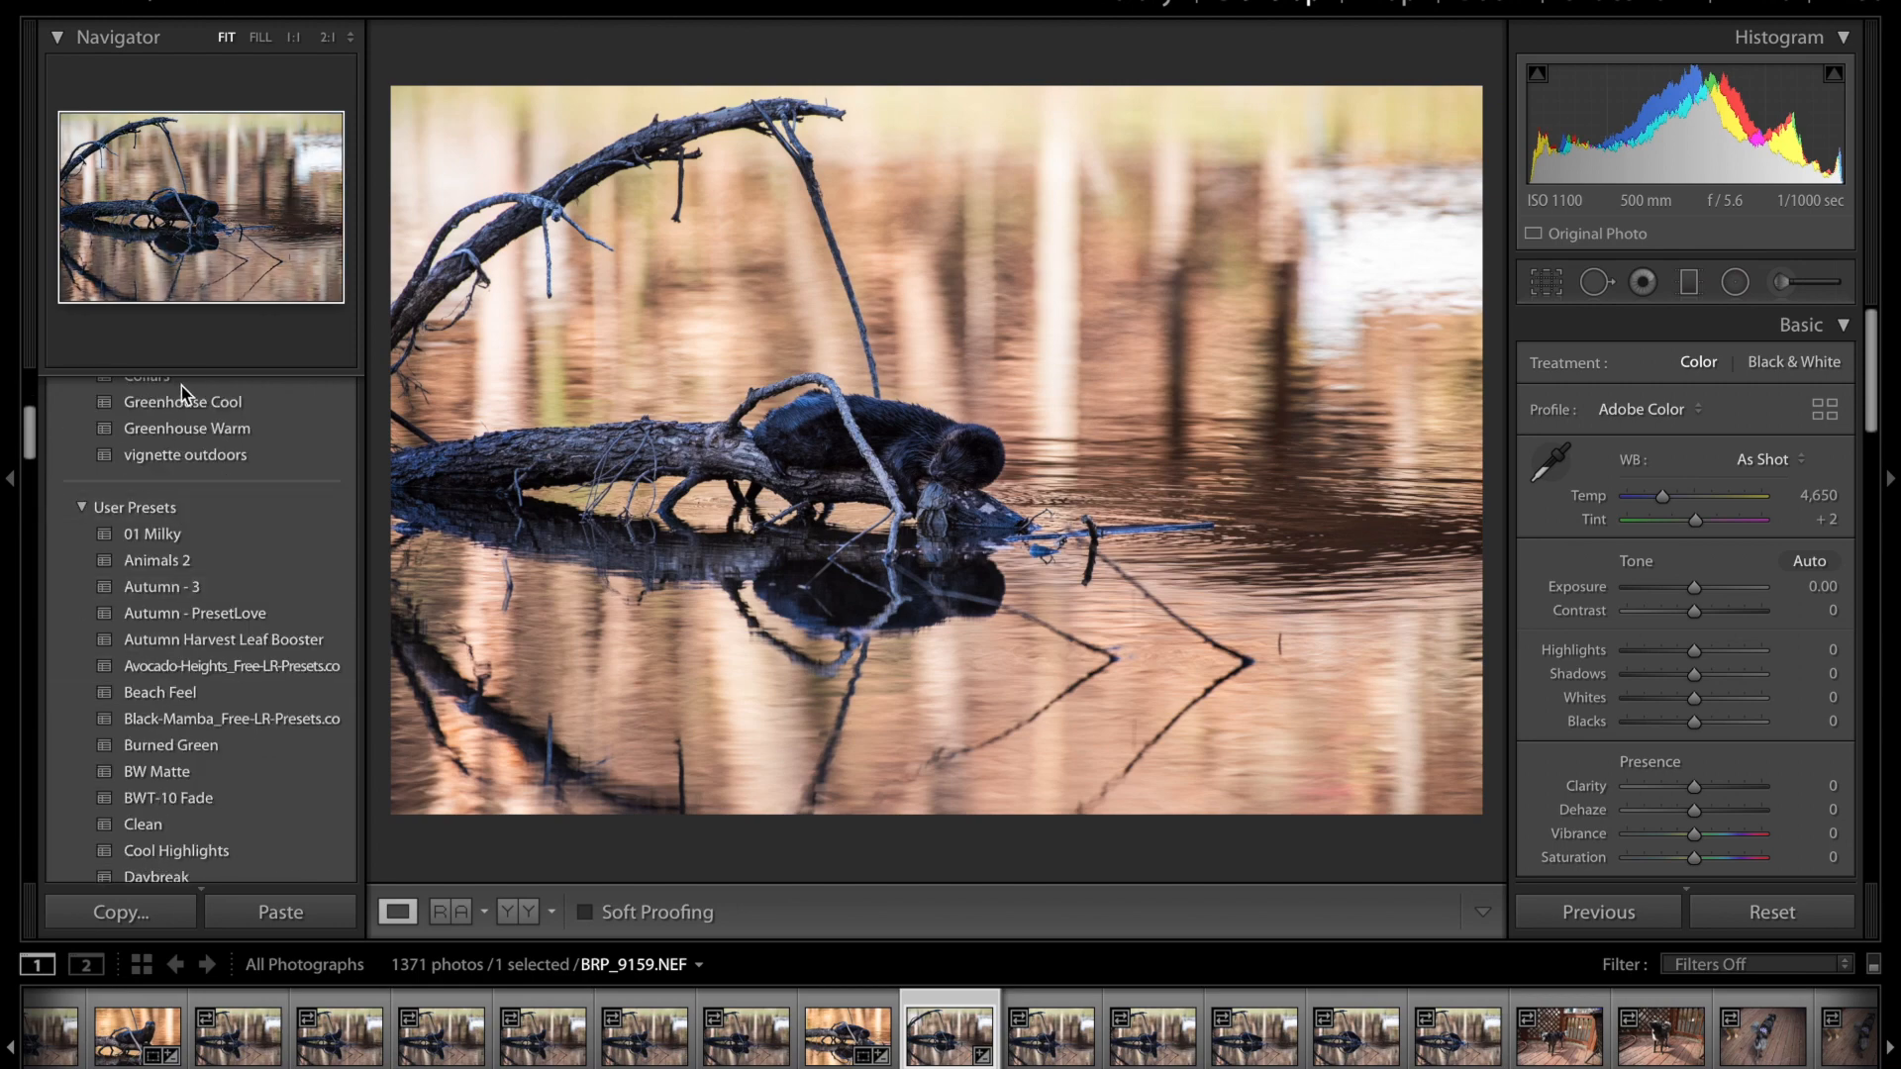
{"action": "scroll", "coordinate": [309, 436], "scroll_direction": "down", "scroll_amount": 1}
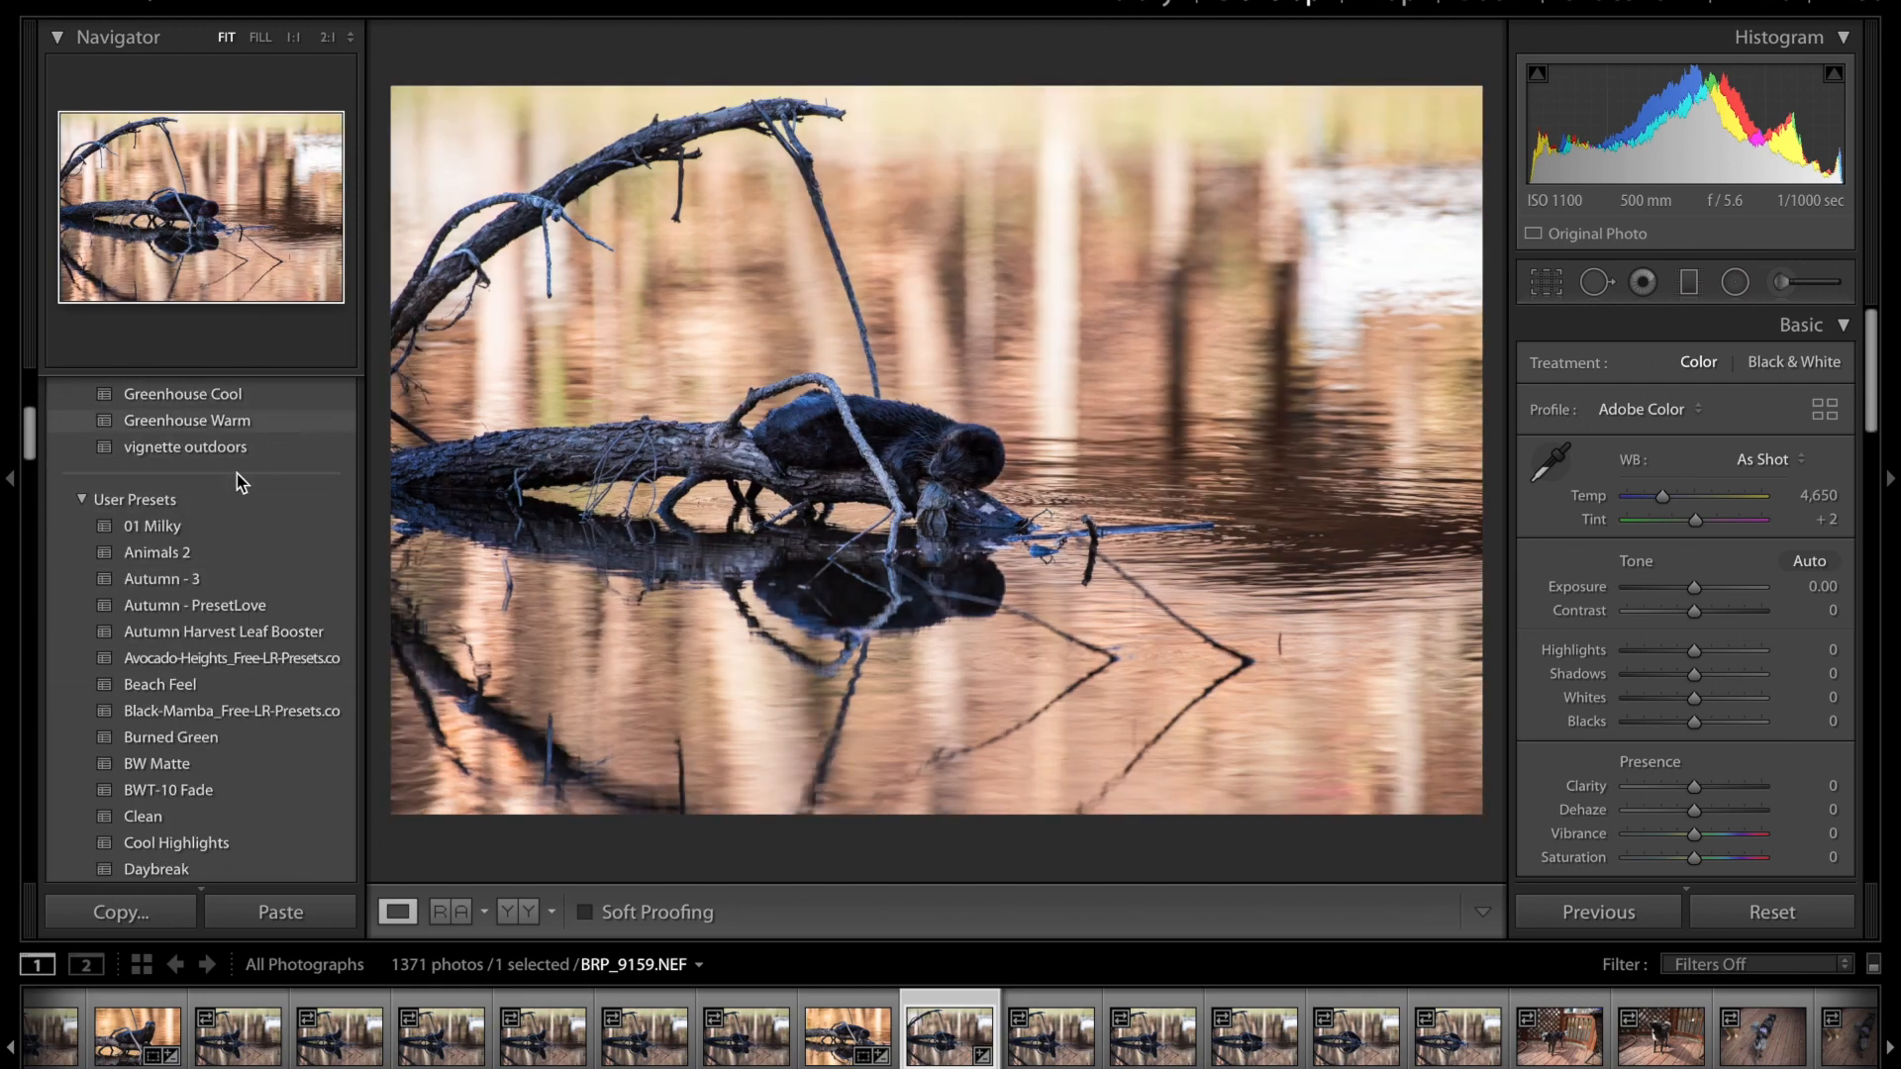
{"action": "scroll", "coordinate": [248, 471], "scroll_direction": "down", "scroll_amount": 1}
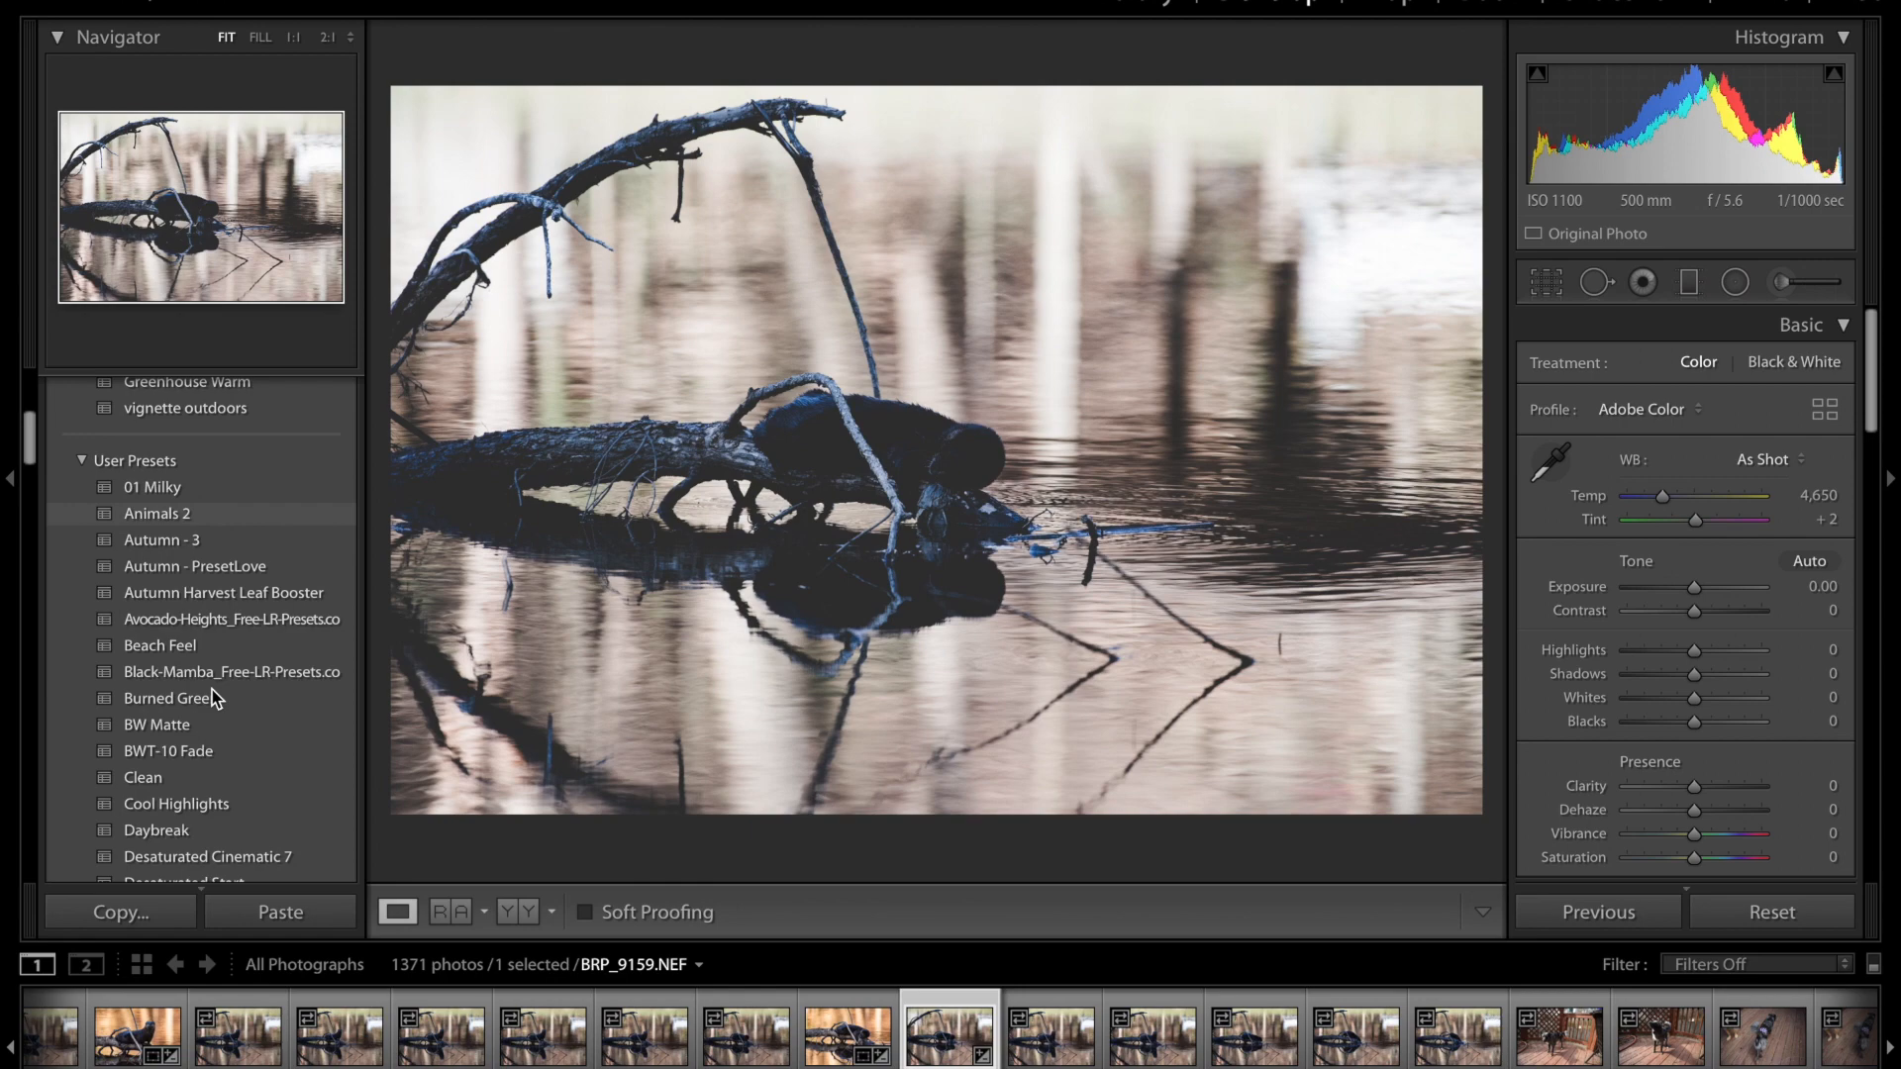
{"action": "scroll", "coordinate": [213, 698], "scroll_direction": "down", "scroll_amount": 20}
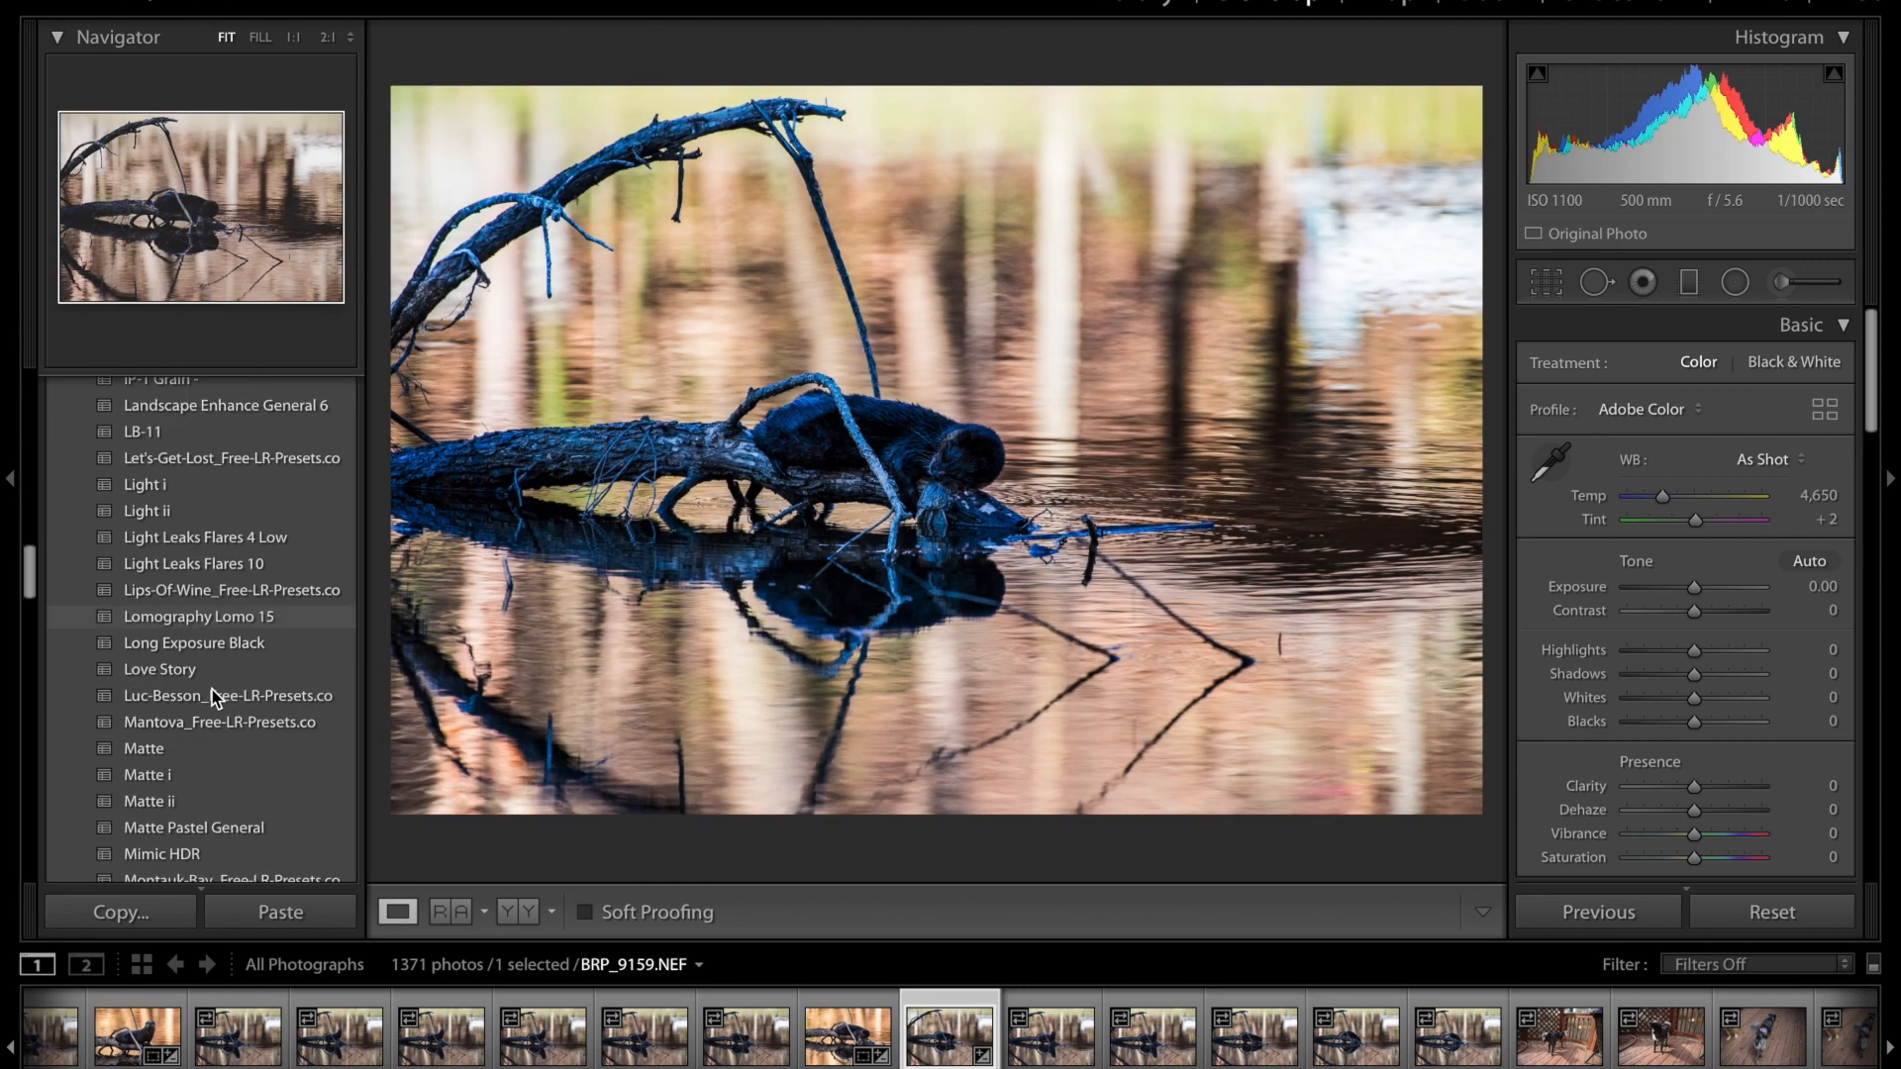
{"action": "scroll", "coordinate": [212, 698], "scroll_direction": "down", "scroll_amount": 5}
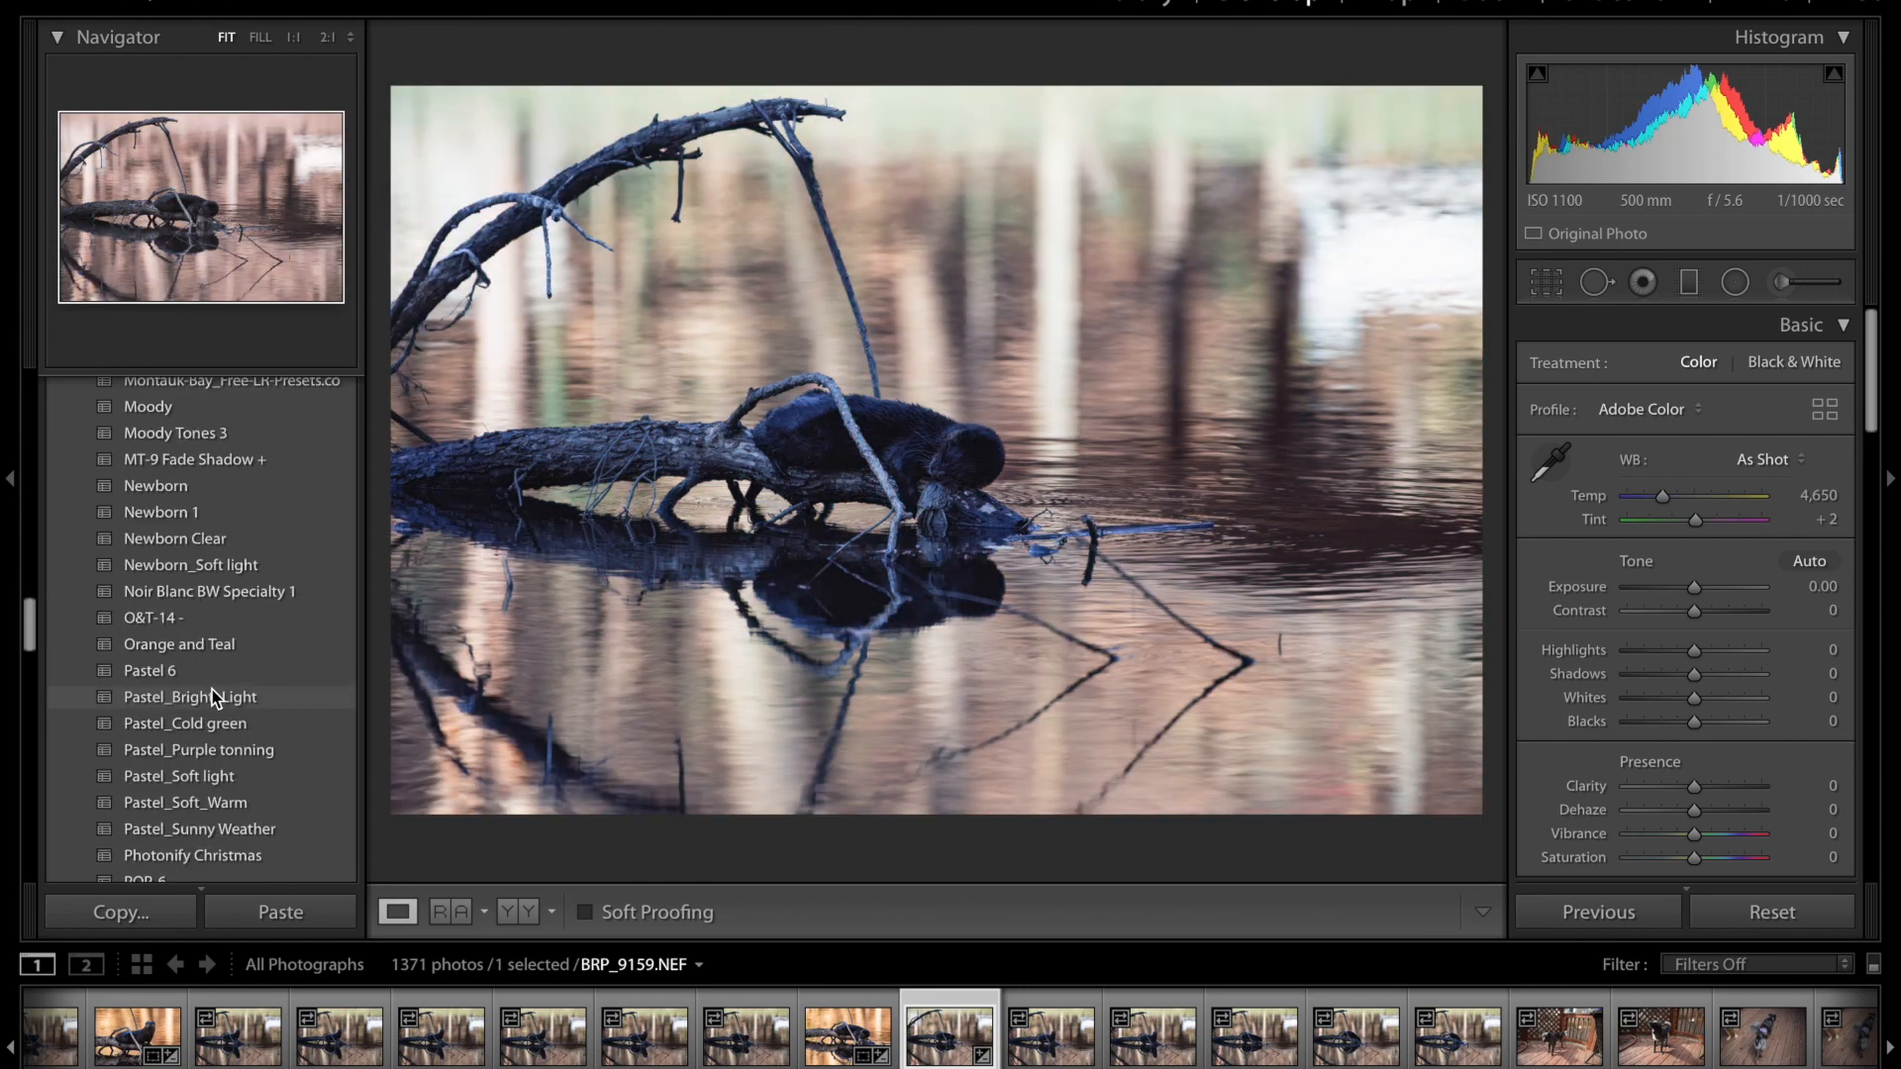
{"action": "scroll", "coordinate": [216, 698], "scroll_direction": "down", "scroll_amount": 5}
{"action": "scroll", "coordinate": [213, 698], "scroll_direction": "down", "scroll_amount": 5}
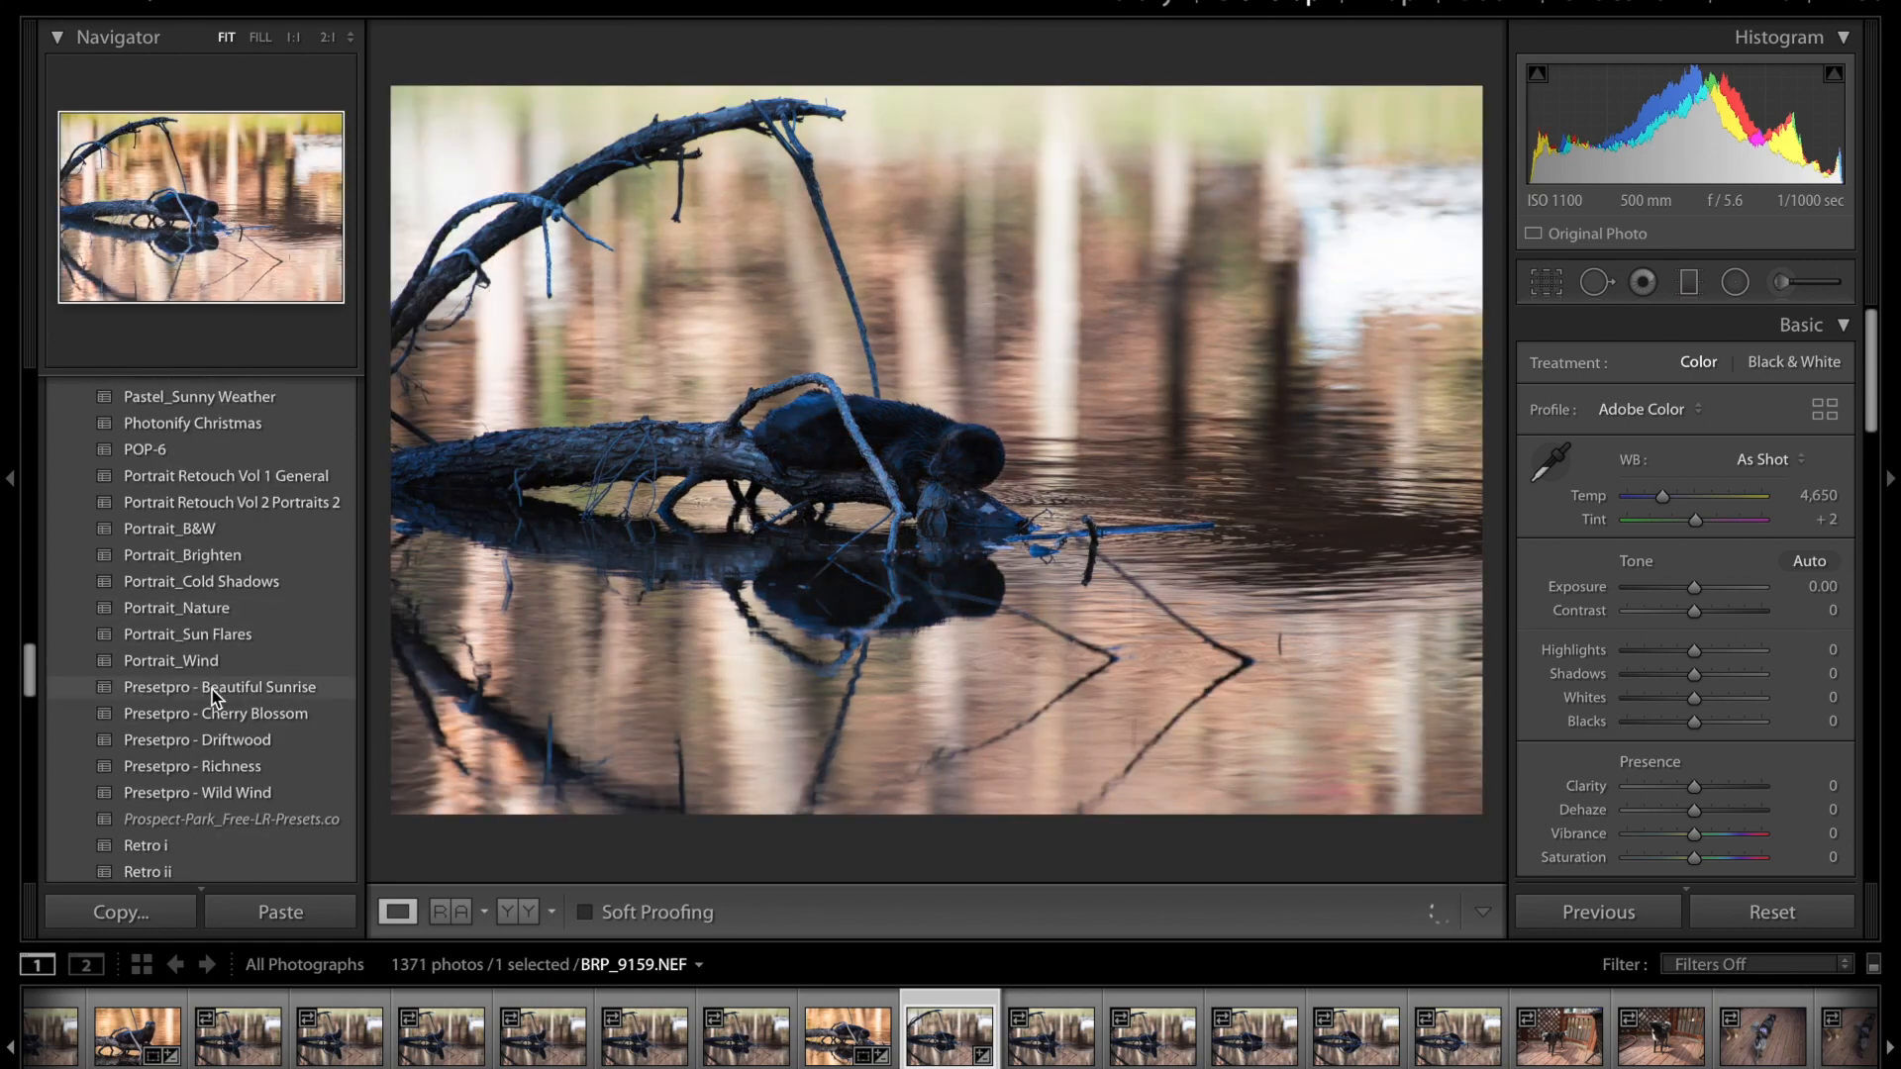
{"action": "left_click", "coordinate": [213, 698]}
{"action": "scroll", "coordinate": [216, 693], "scroll_direction": "down", "scroll_amount": 1}
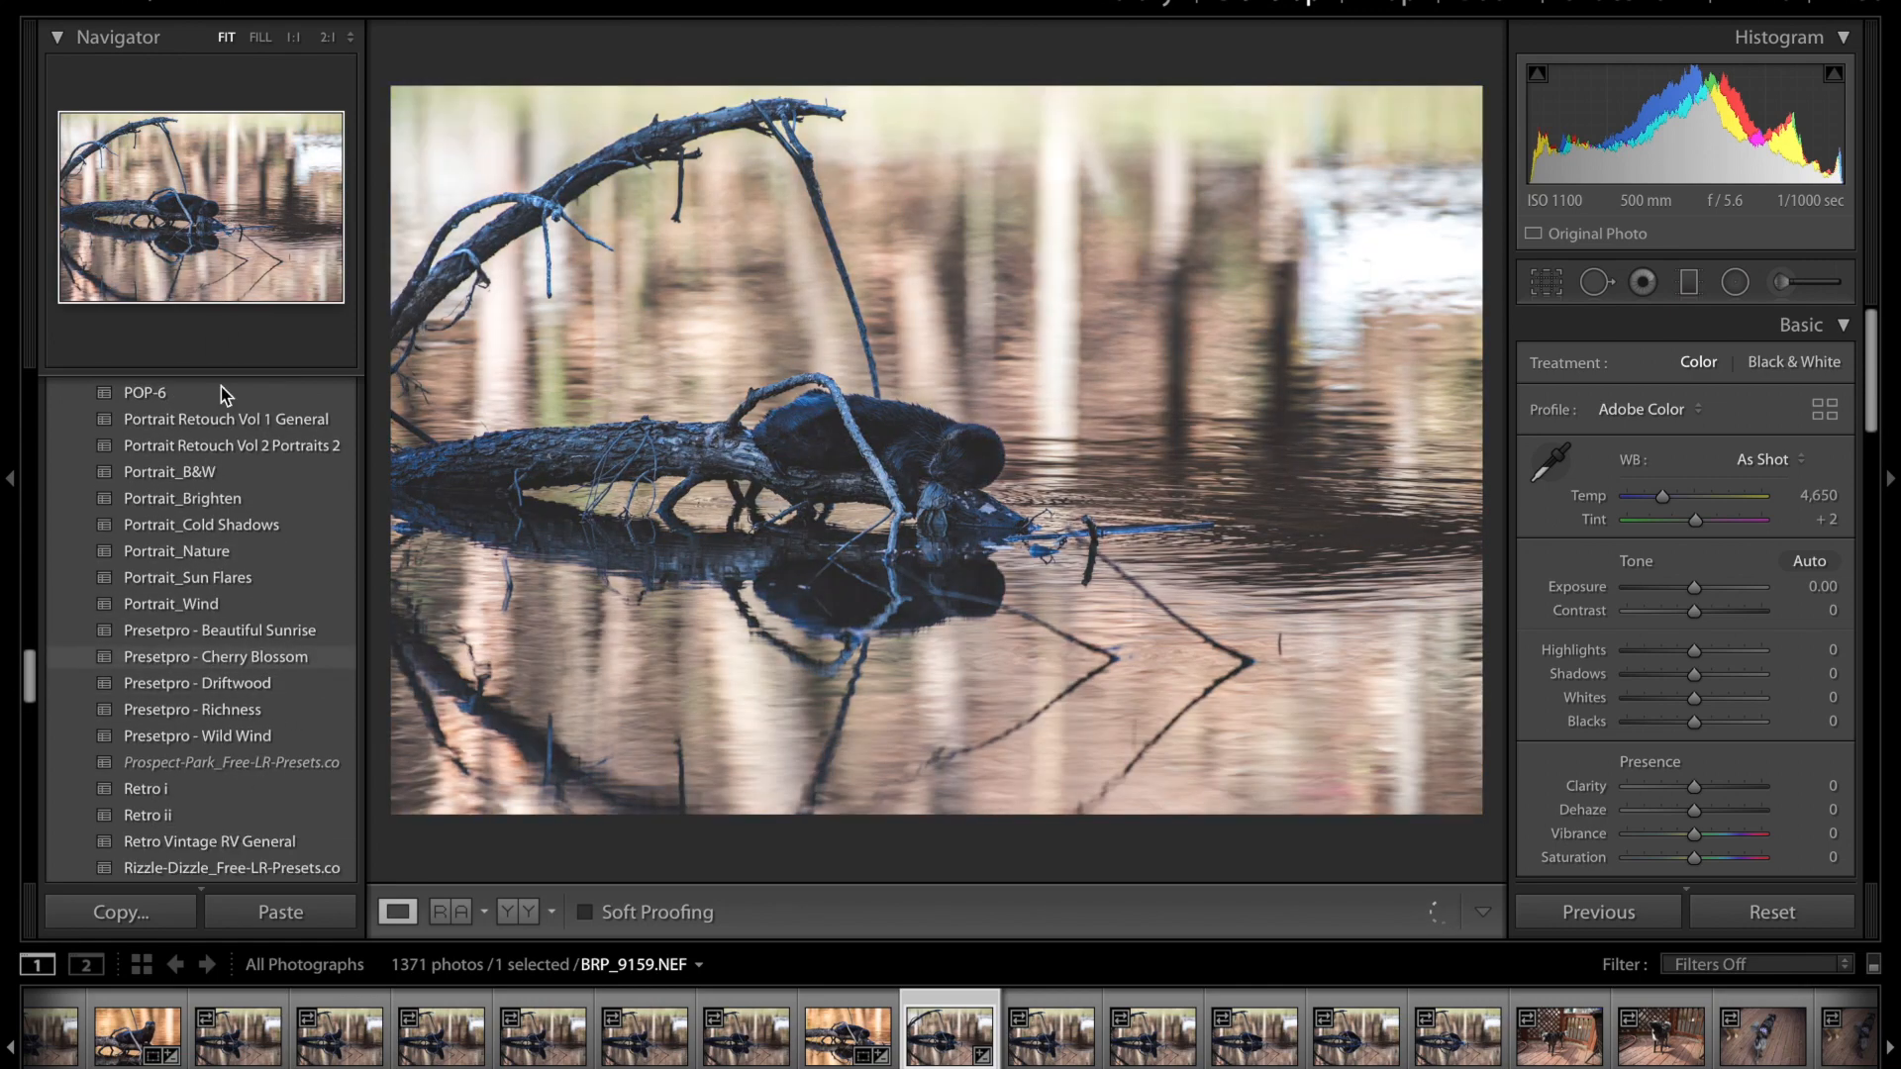